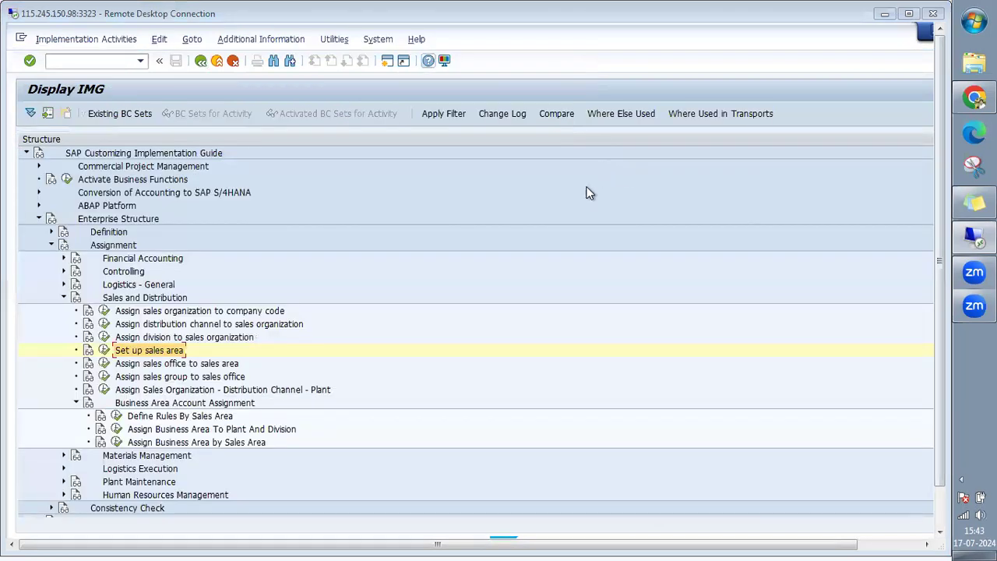
Go back from the sales-area assignment table to the Display IMG tree.
{"action": "left_click", "coordinate": [202, 62]}
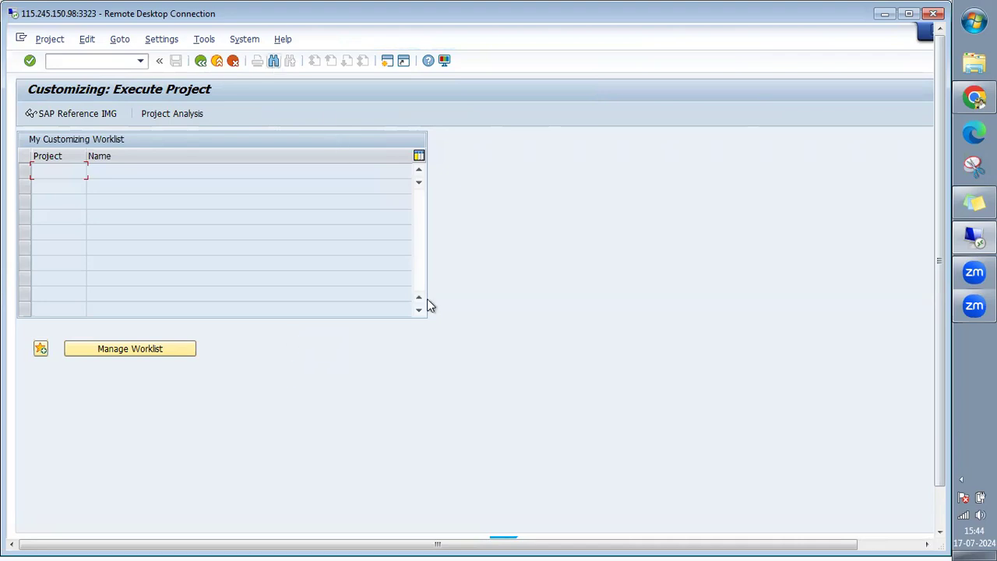
{"action": "key", "text": "alt+t"}
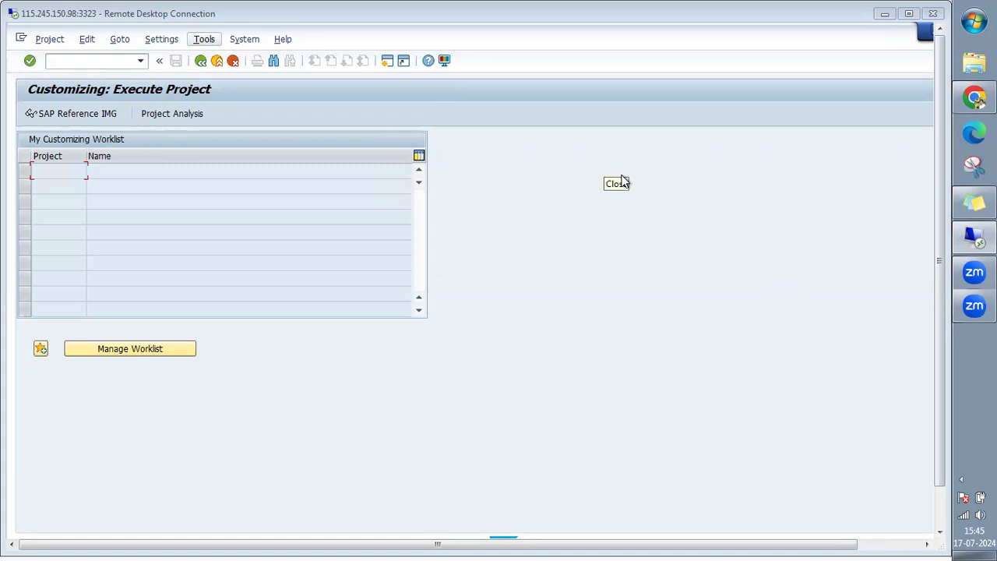
Log off the current SAP session and reconnect to the S4HANA2023 system from SAP Logon.
{"action": "left_click", "coordinate": [200, 60]}
{"action": "left_click", "coordinate": [216, 61]}
{"action": "left_click", "coordinate": [153, 293]}
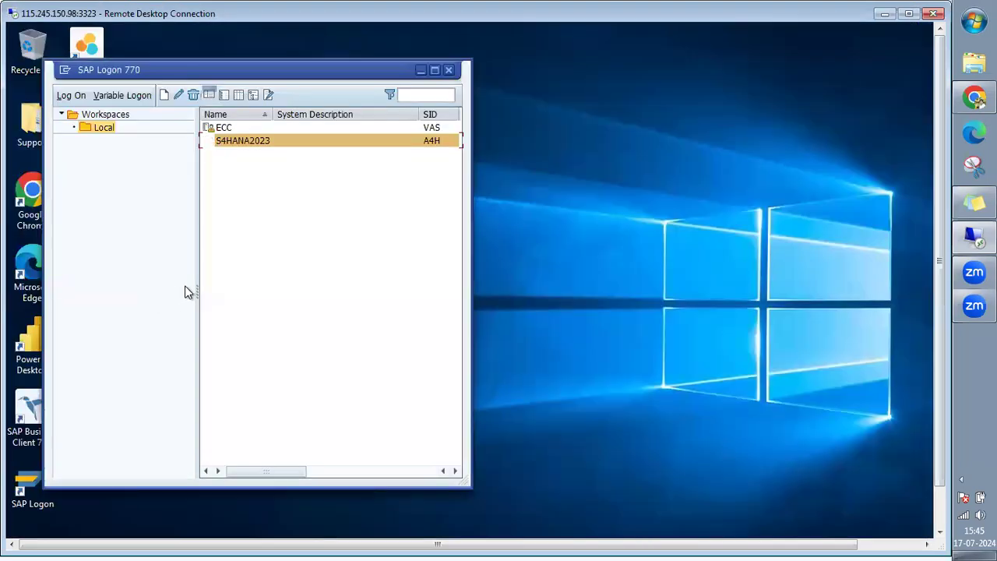
{"action": "left_click", "coordinate": [325, 211]}
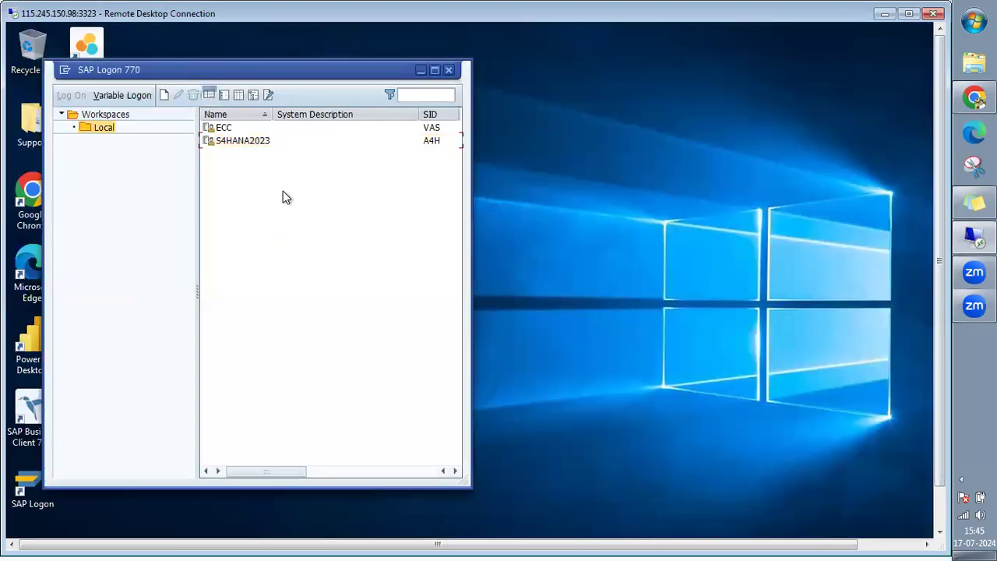
{"action": "double_click", "coordinate": [251, 141]}
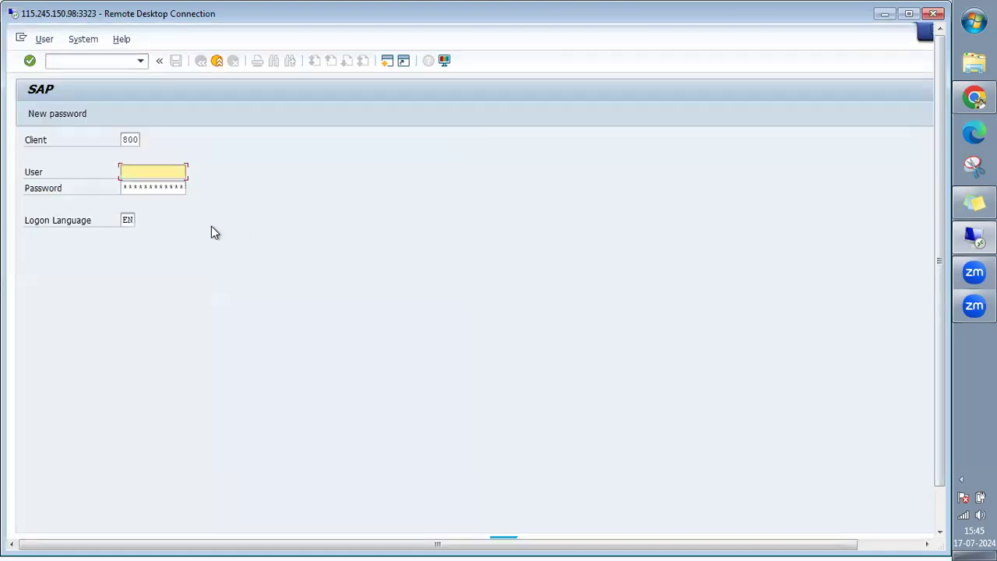
Log on to client 800 with the saved user name and the account password.
{"action": "key", "text": "BackSpace"}
{"action": "left_click", "coordinate": [145, 187]}
{"action": "key", "text": "Tab"}
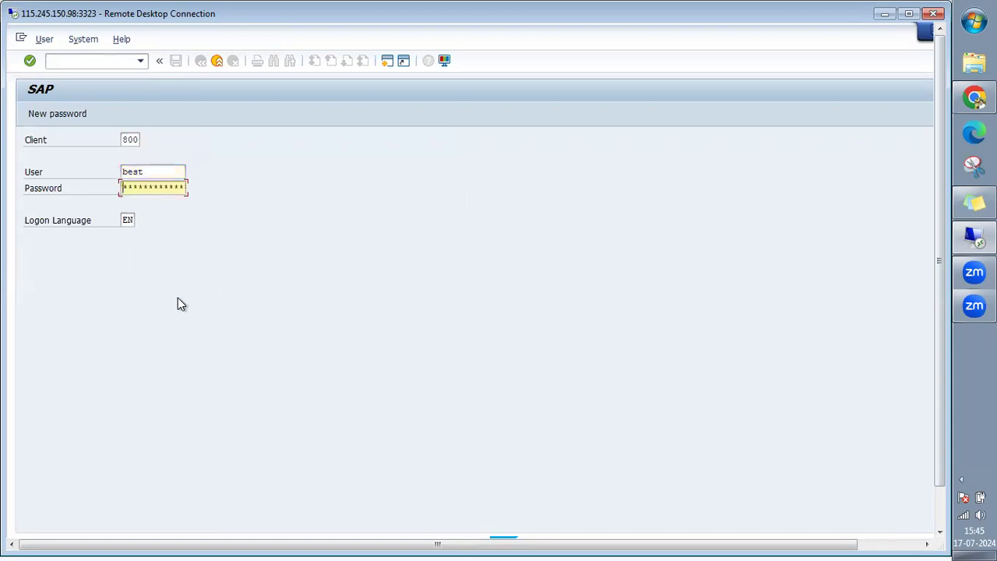
{"action": "type", "text": "**********"}
{"action": "key", "text": "Return"}
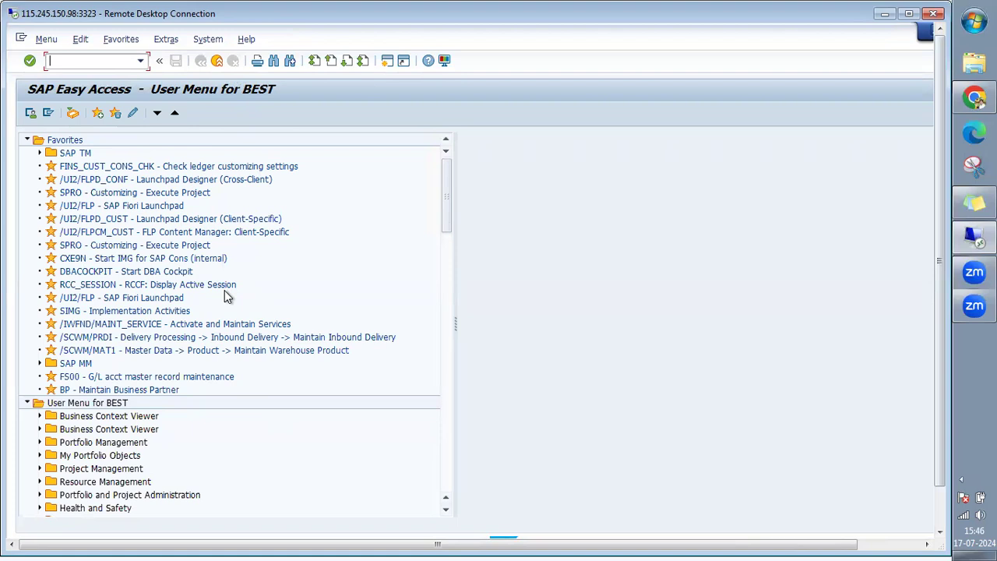
Run transaction spro and open the SAP Reference IMG.
{"action": "type", "text": "spro"}
{"action": "key", "text": "Return"}
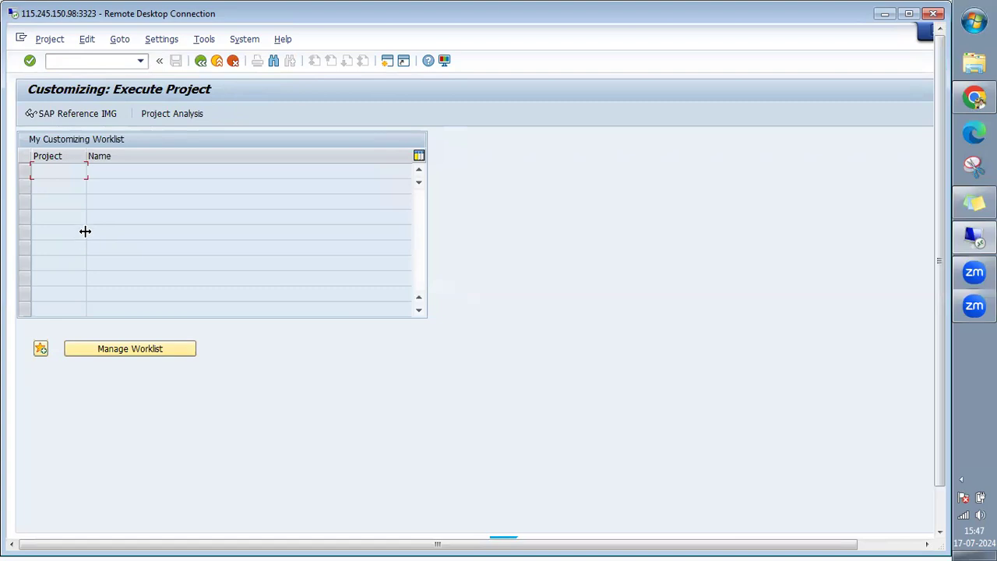
{"action": "left_click", "coordinate": [80, 113]}
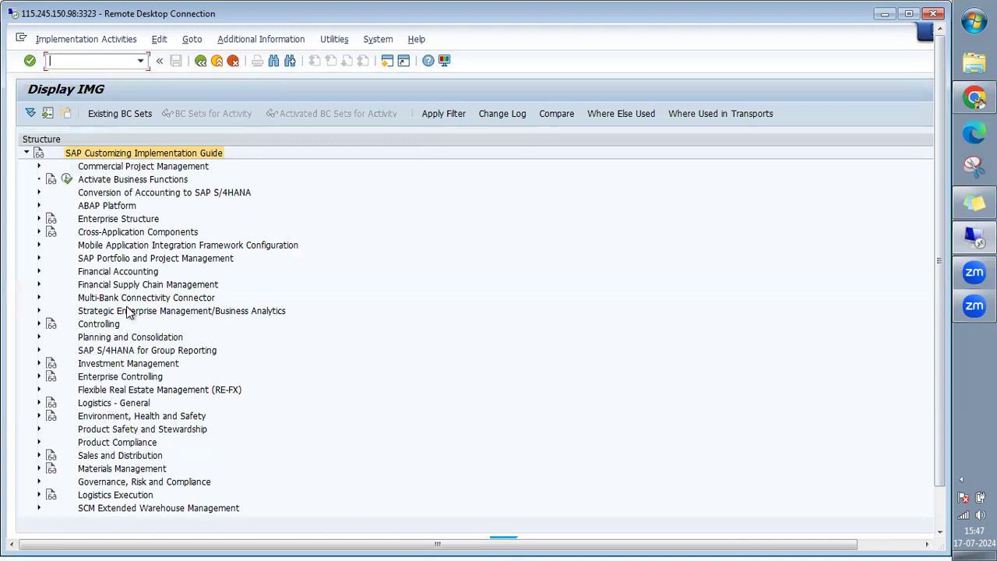
Select the Sales and Distribution and Enterprise Structure nodes, then expand Enterprise Structure to show Definition.
{"action": "left_click", "coordinate": [119, 457]}
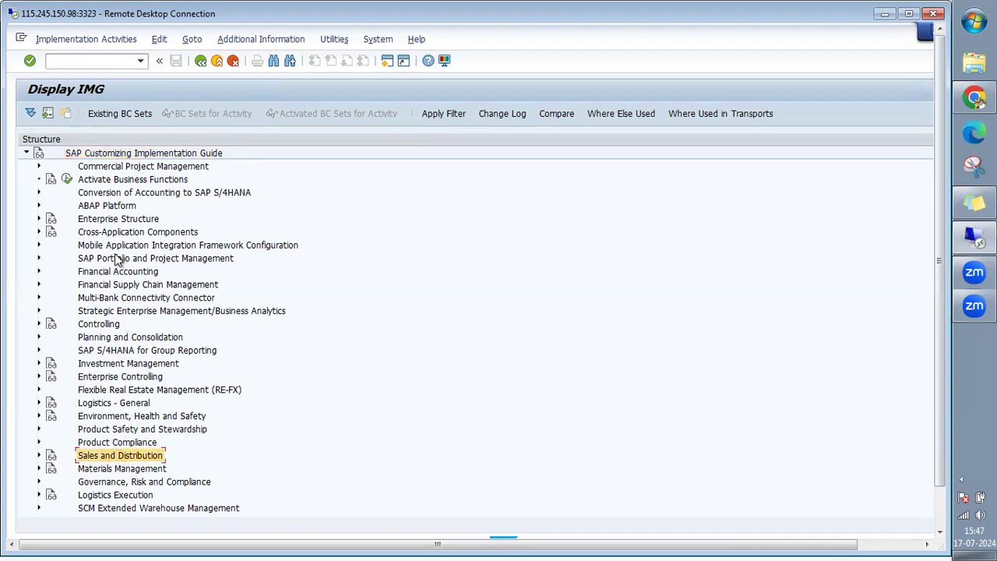
{"action": "left_click", "coordinate": [119, 220]}
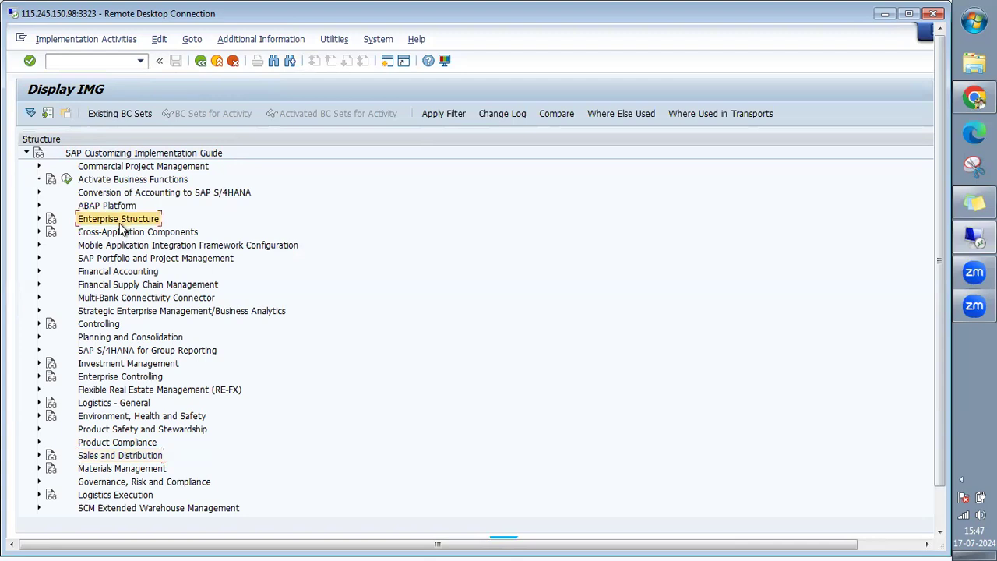
{"action": "left_click", "coordinate": [125, 456]}
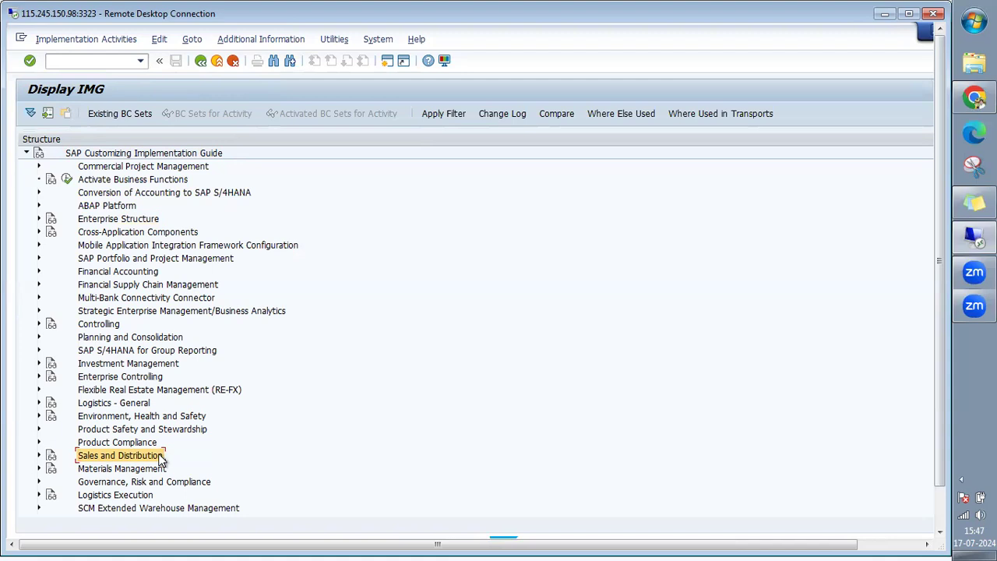
{"action": "left_click", "coordinate": [113, 222]}
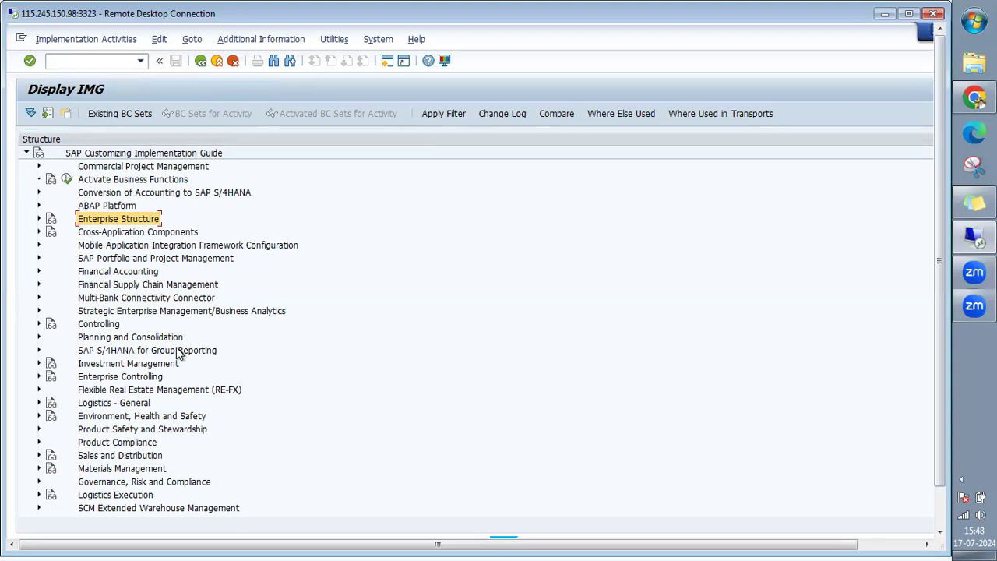
{"action": "left_click", "coordinate": [40, 219]}
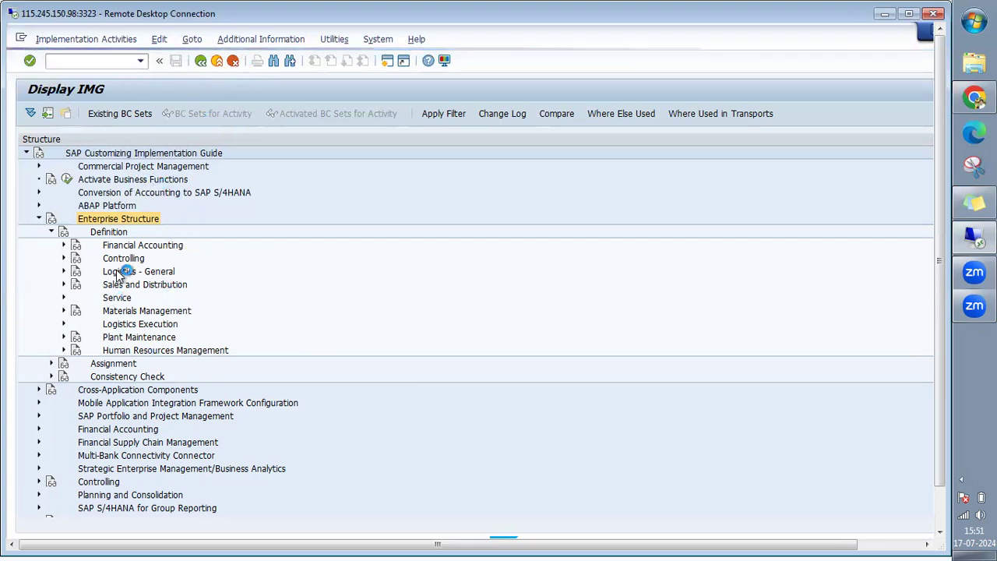
{"action": "left_click", "coordinate": [22, 41]}
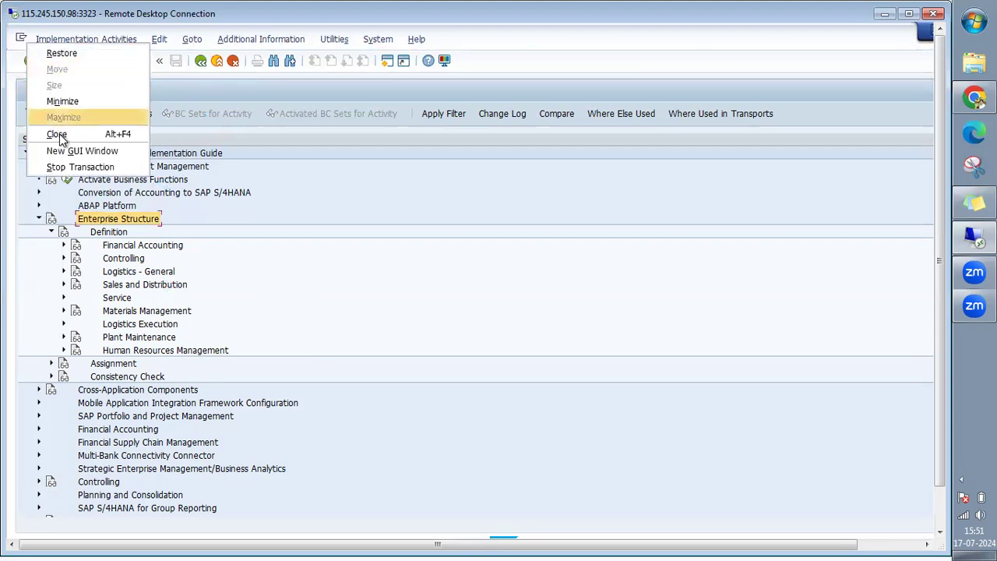
{"action": "left_click", "coordinate": [78, 167]}
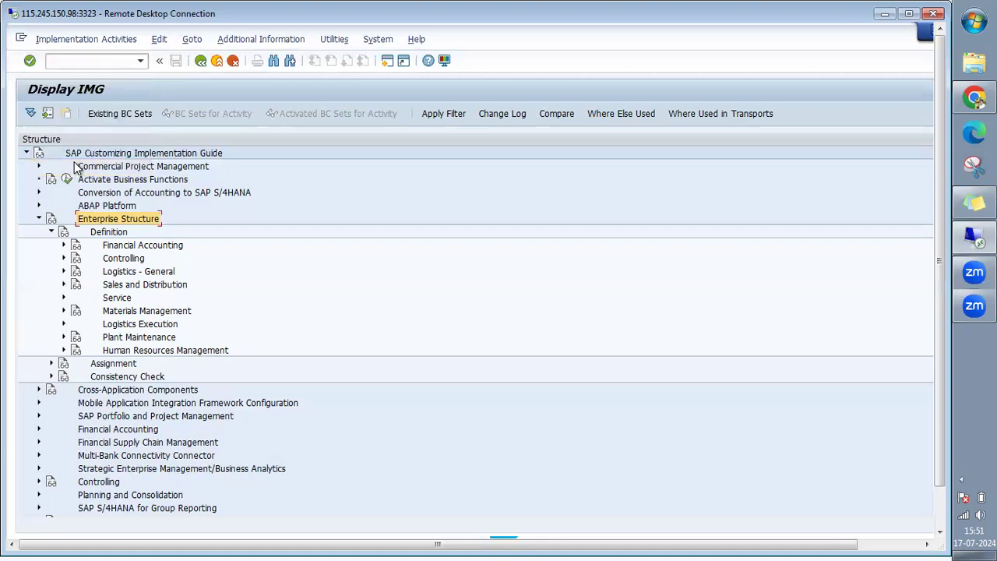
{"action": "left_click", "coordinate": [21, 38]}
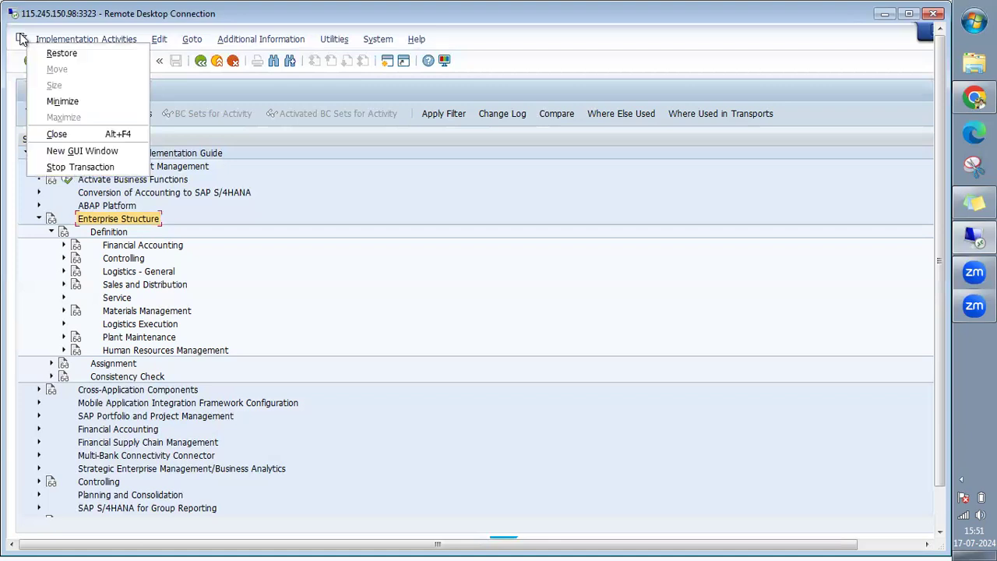
{"action": "left_click", "coordinate": [59, 164]}
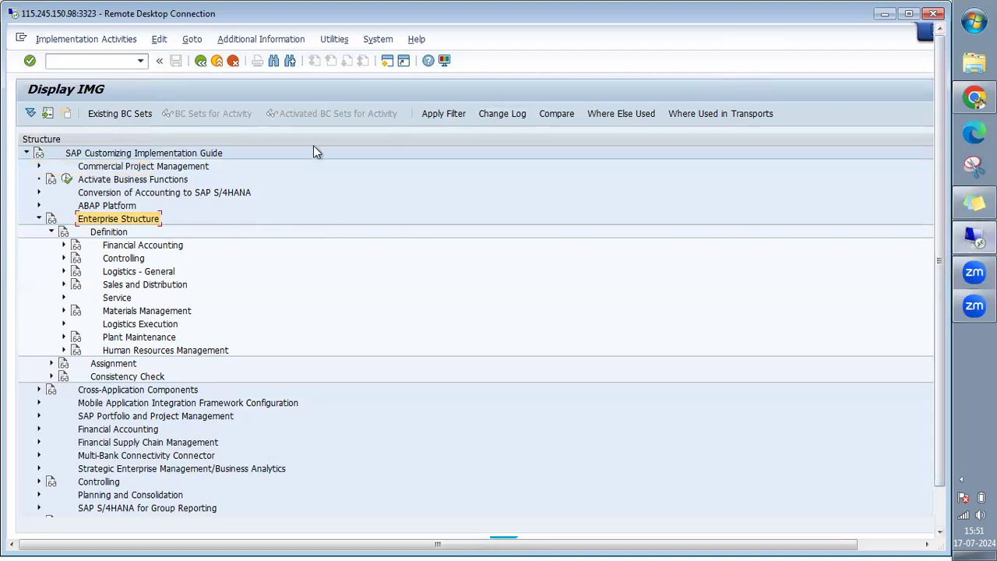
{"action": "left_click", "coordinate": [22, 44]}
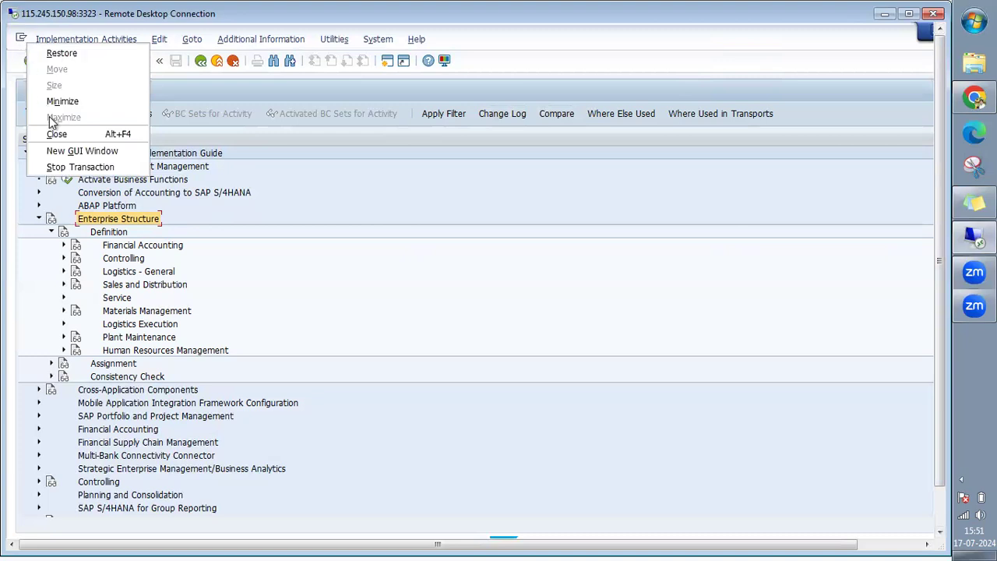
{"action": "left_click", "coordinate": [67, 166]}
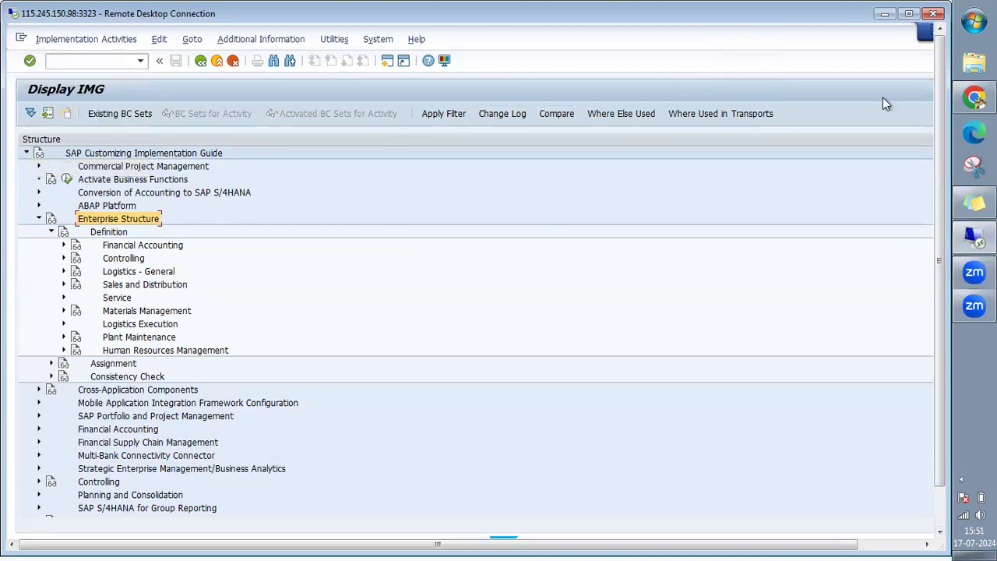
Log on to the ECC system from SAP Logon with the saved user name and password.
{"action": "double_click", "coordinate": [756, 56]}
{"action": "left_click", "coordinate": [124, 481]}
{"action": "double_click", "coordinate": [231, 131]}
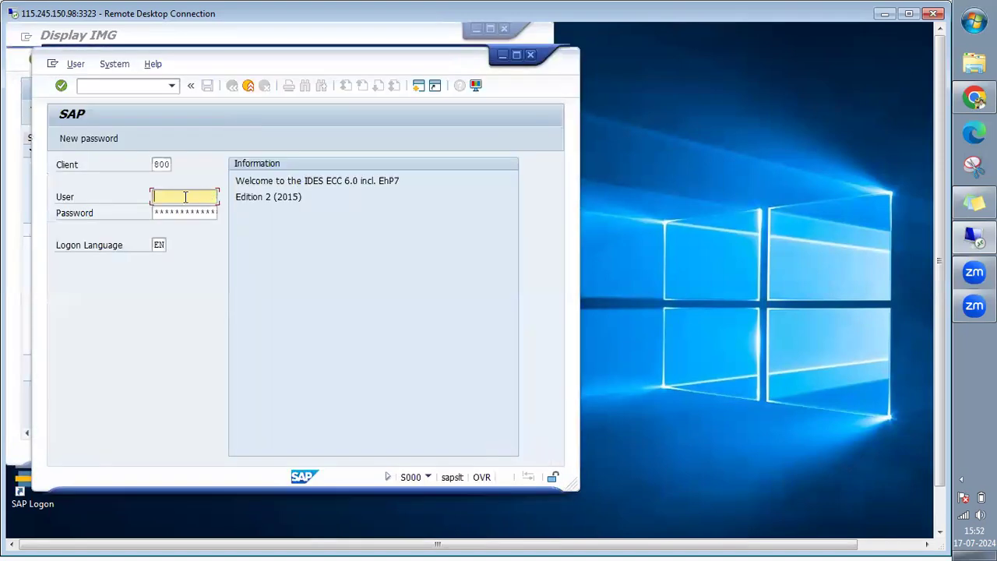
{"action": "left_click", "coordinate": [185, 197]}
{"action": "key", "text": "Down"}
{"action": "key", "text": "Return"}
{"action": "key", "text": "Tab"}
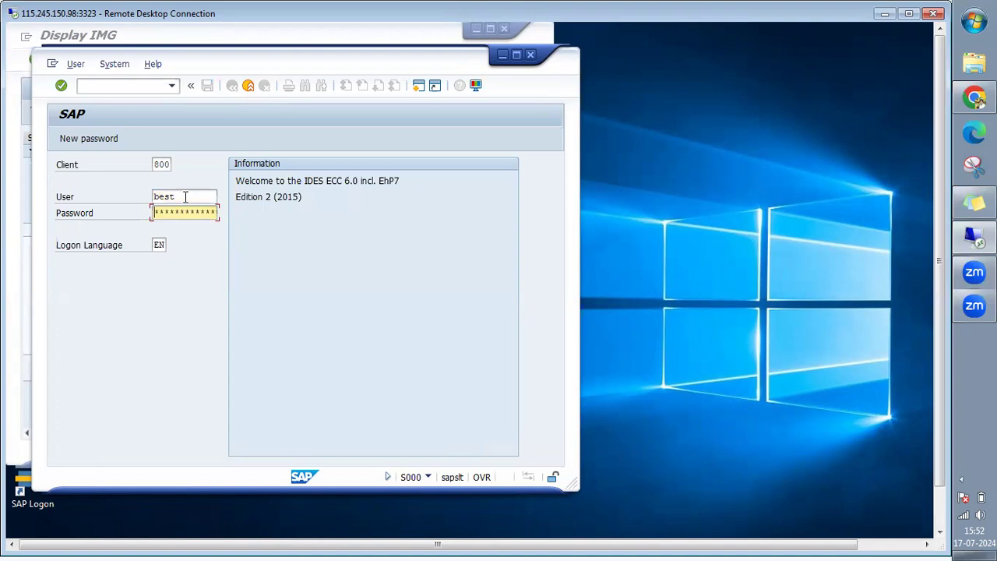
{"action": "type", "text": "********"}
{"action": "key", "text": "Return"}
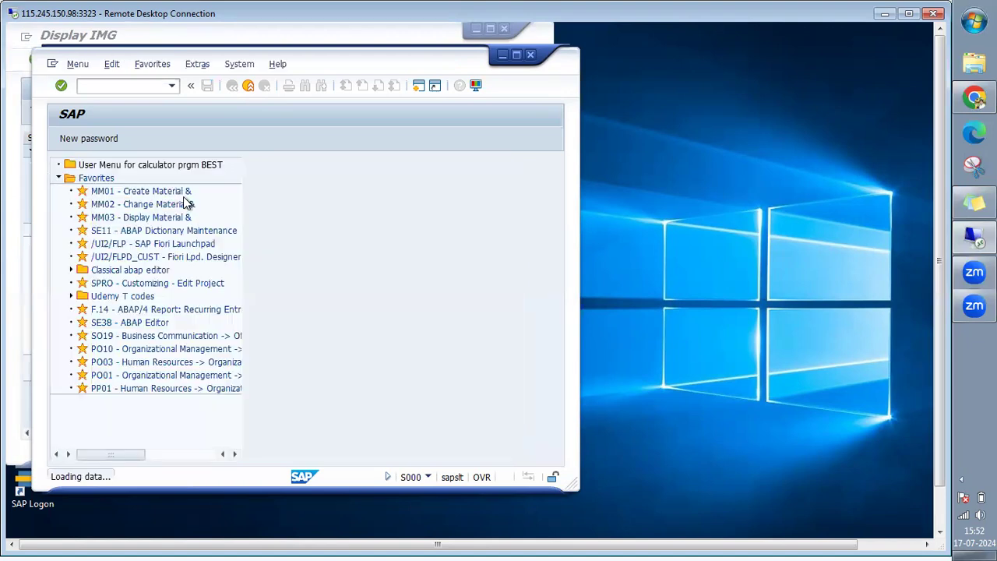
Run transaction SPRO and maximize the Customizing: Execute Project window.
{"action": "type", "text": "s"}
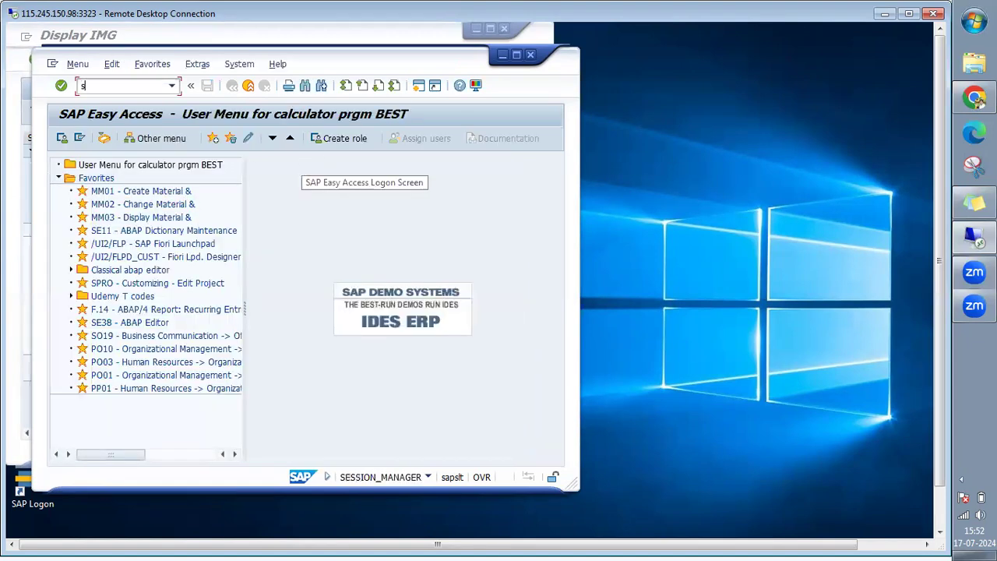
{"action": "type", "text": "pro"}
{"action": "key", "text": "Return"}
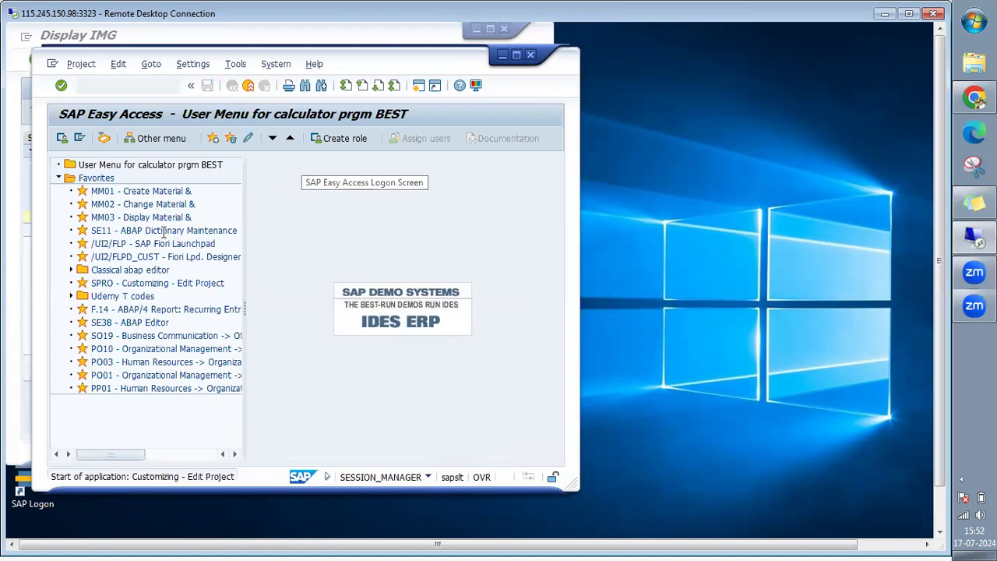
{"action": "double_click", "coordinate": [372, 68]}
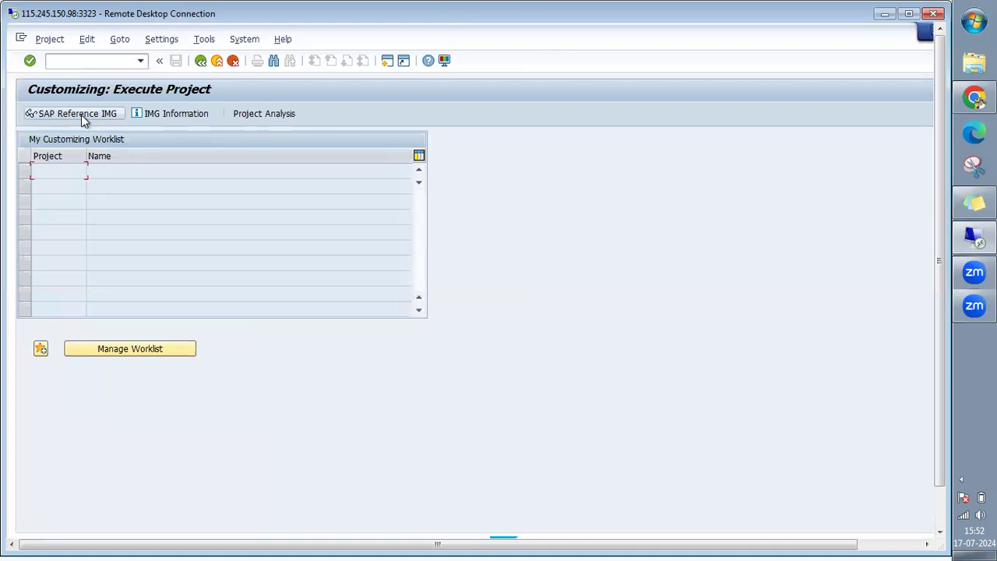
Open the SAP Reference IMG and expand Enterprise Structure > Definition > Financial Accounting.
{"action": "left_click", "coordinate": [82, 116]}
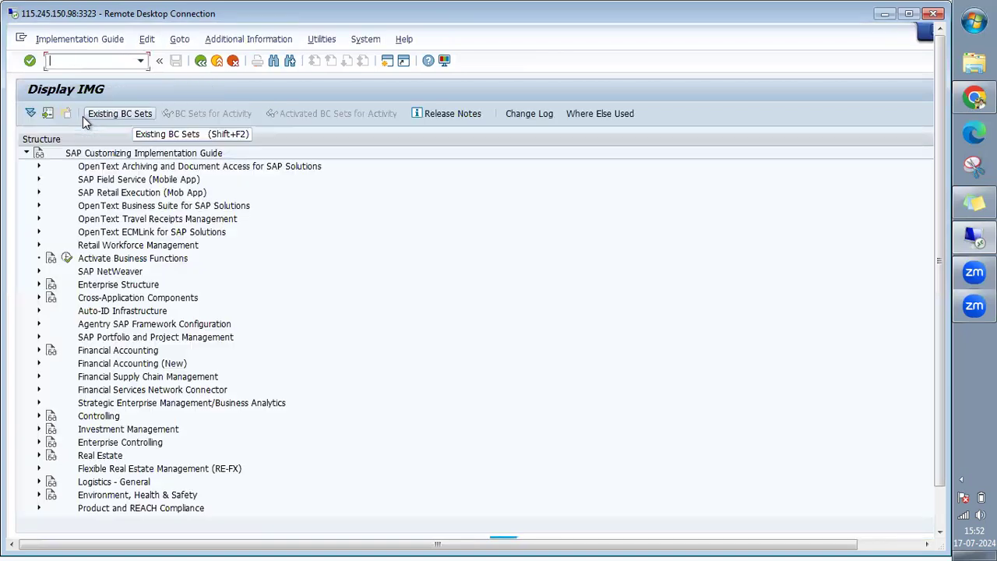
{"action": "left_click", "coordinate": [39, 286]}
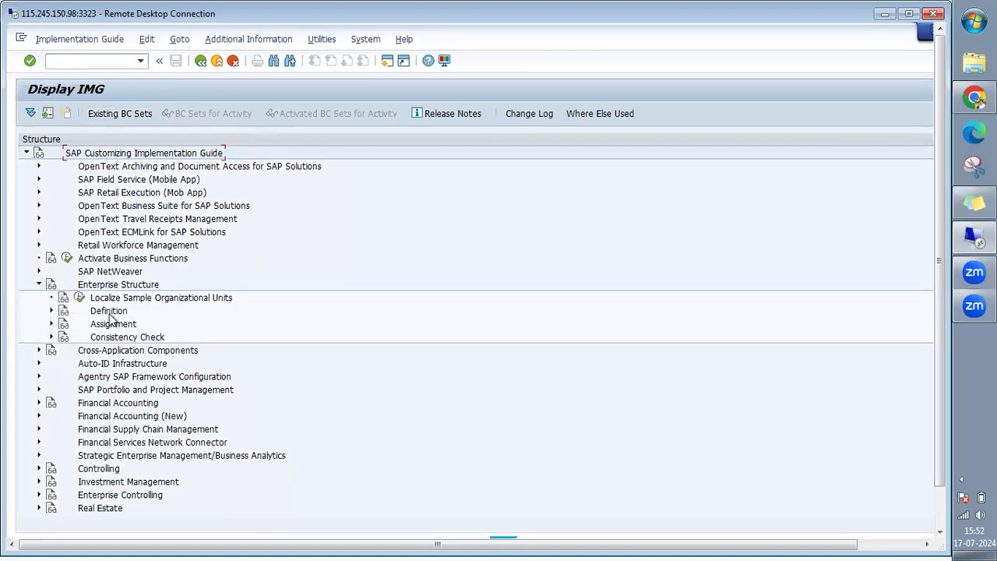
{"action": "left_click", "coordinate": [51, 311]}
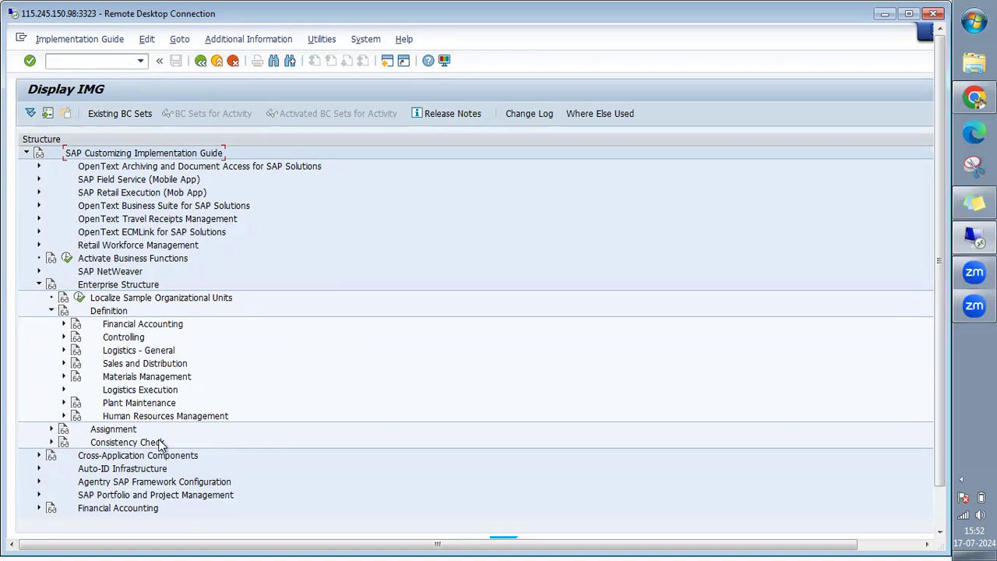
{"action": "left_click", "coordinate": [64, 324]}
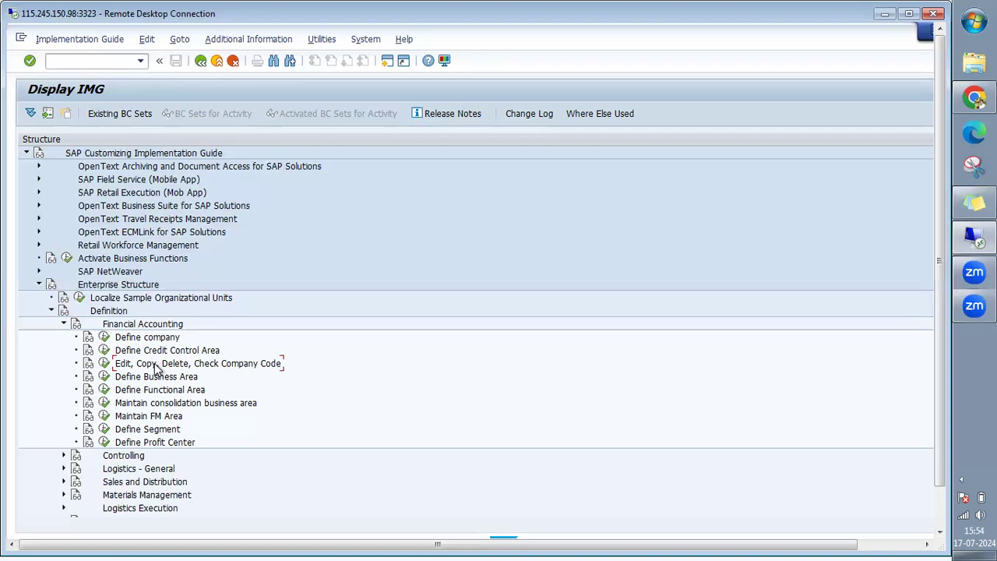
{"action": "left_click", "coordinate": [104, 363]}
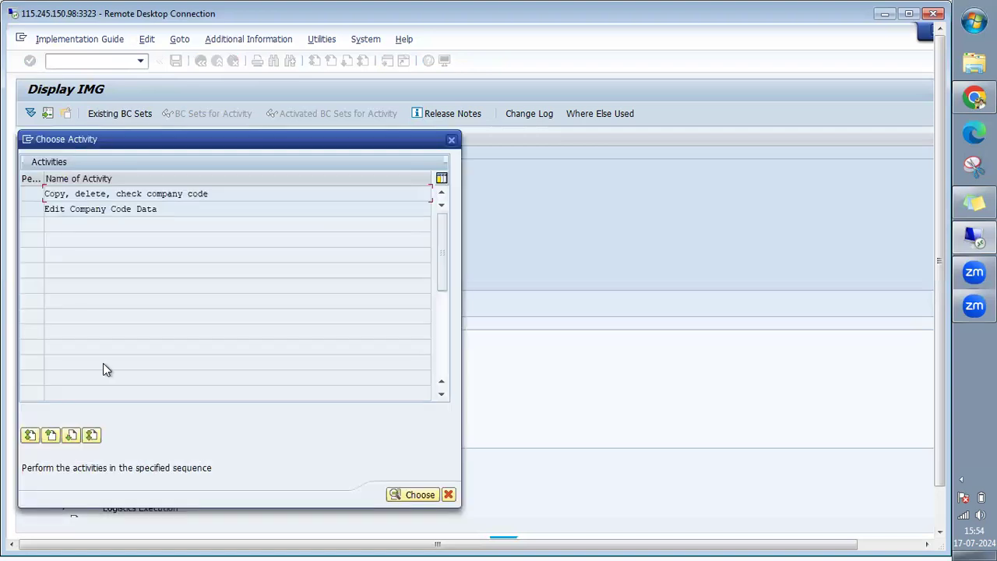
{"action": "double_click", "coordinate": [91, 208]}
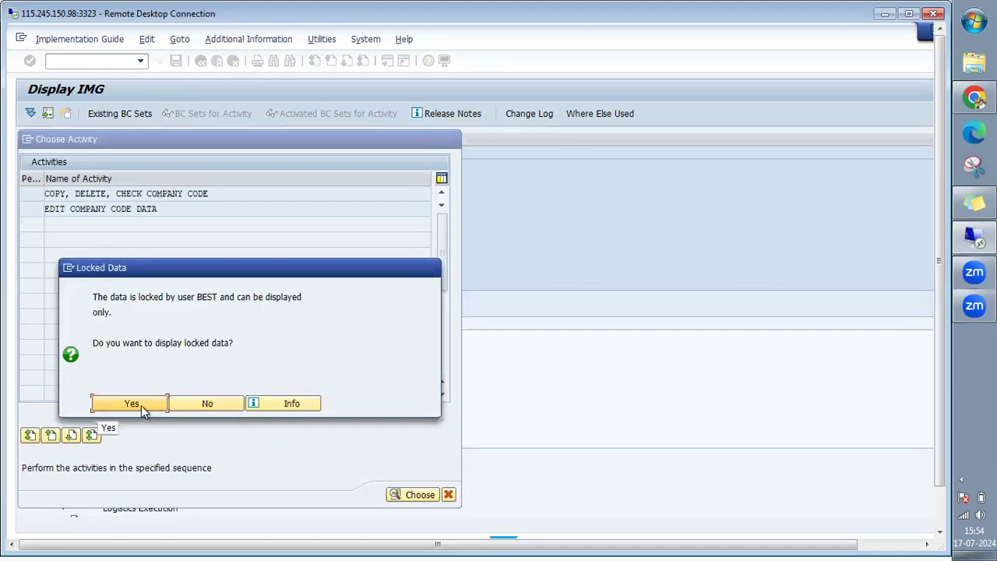
{"action": "left_click", "coordinate": [132, 404]}
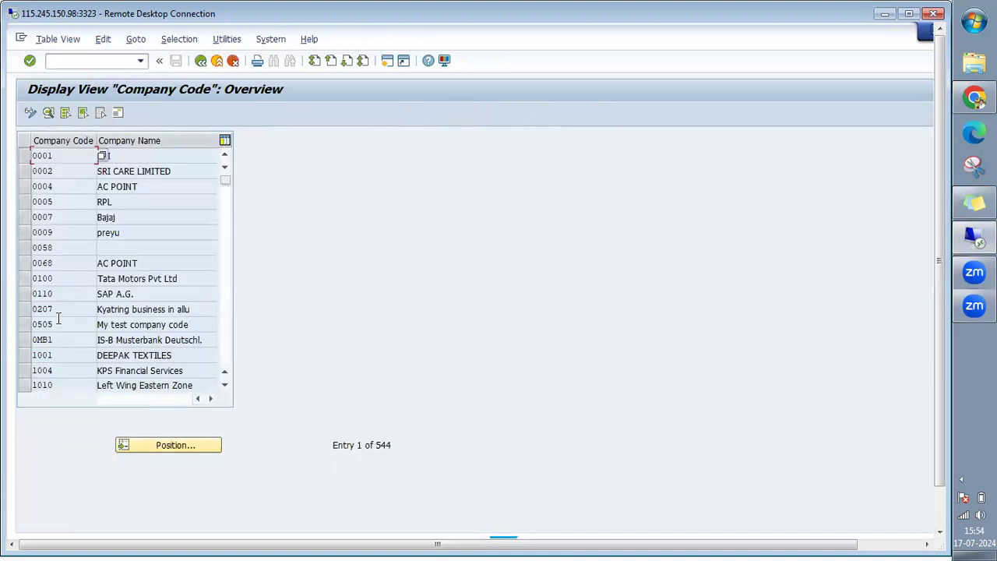
{"action": "double_click", "coordinate": [57, 279]}
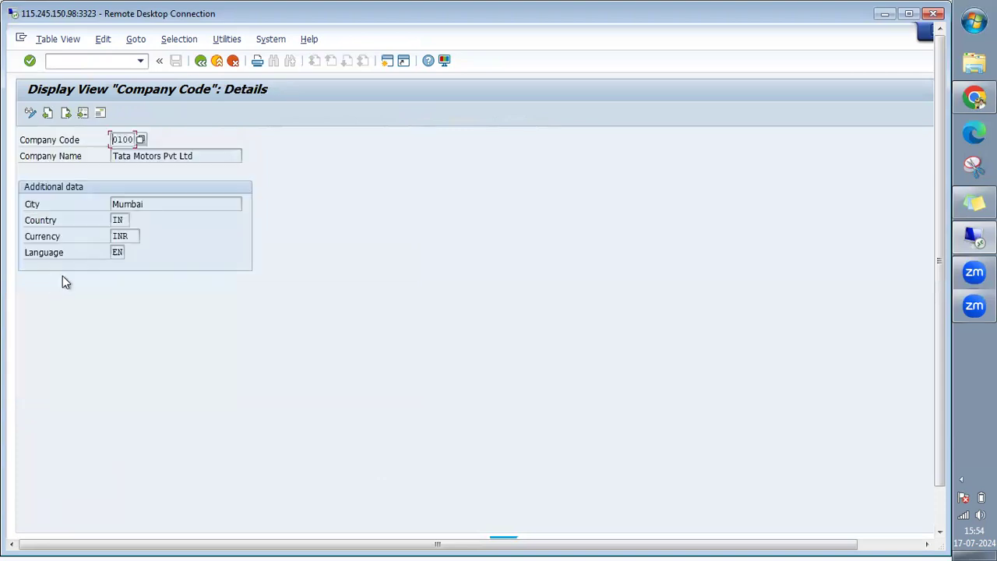
{"action": "left_click", "coordinate": [101, 114]}
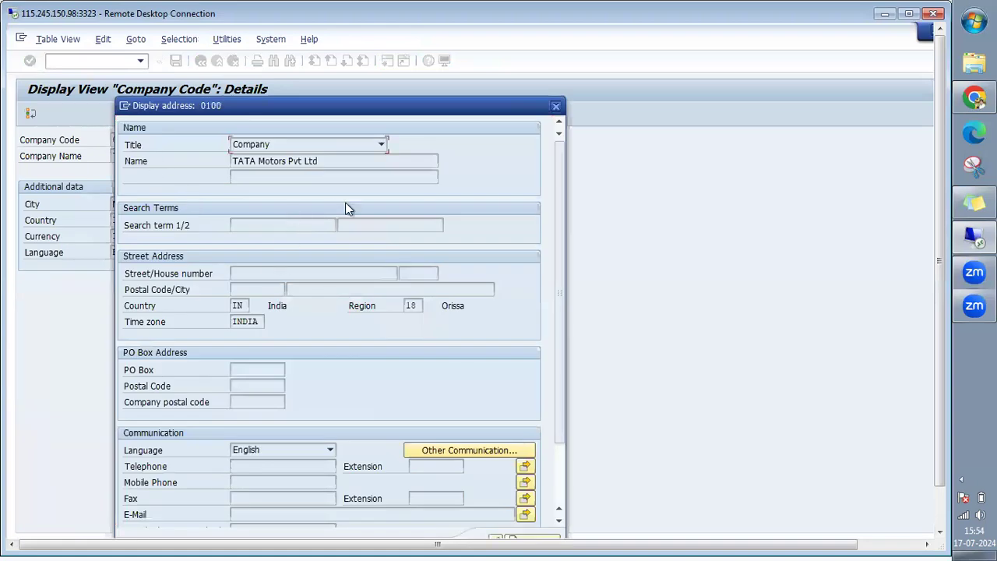
{"action": "left_click", "coordinate": [555, 107]}
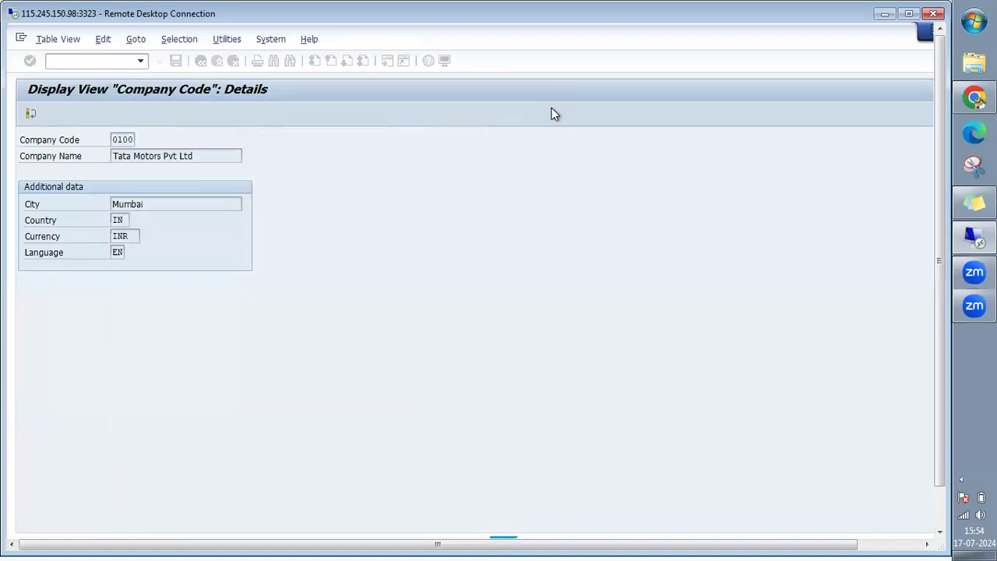
{"action": "left_click", "coordinate": [200, 61]}
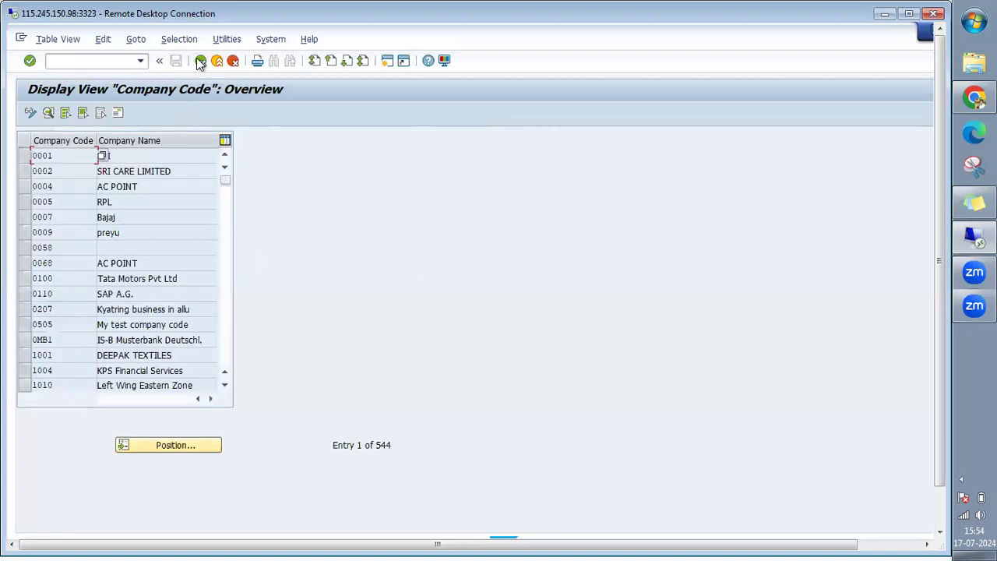
{"action": "left_click", "coordinate": [200, 62]}
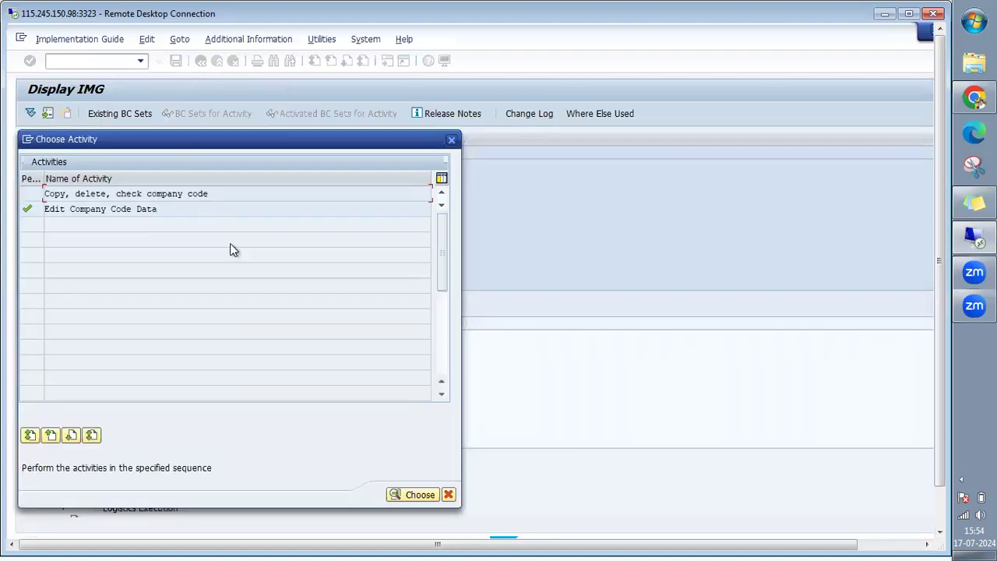
{"action": "left_click", "coordinate": [451, 139]}
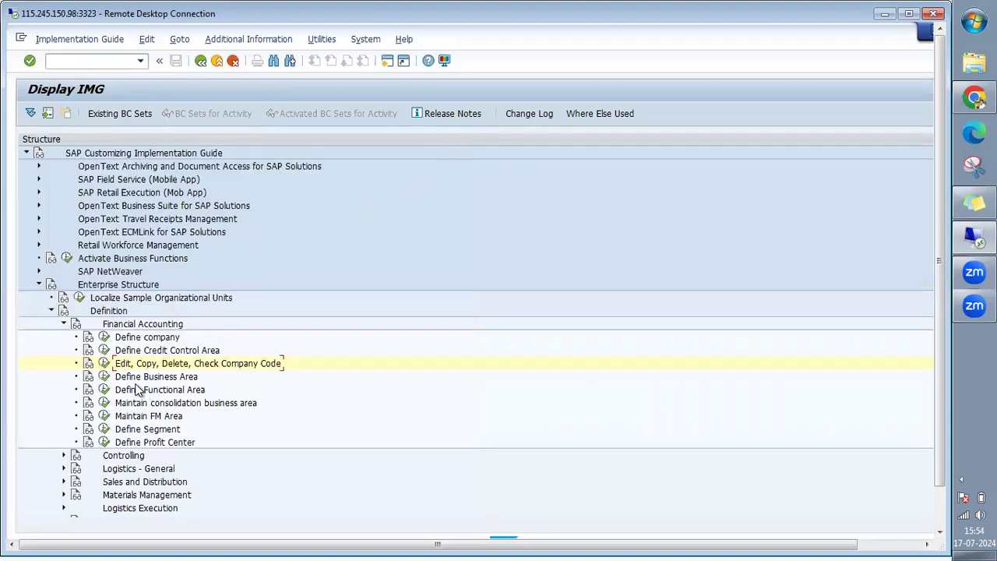
Collapse Financial Accounting and expand Sales and Distribution to its distribution channel activity.
{"action": "left_click", "coordinate": [65, 325]}
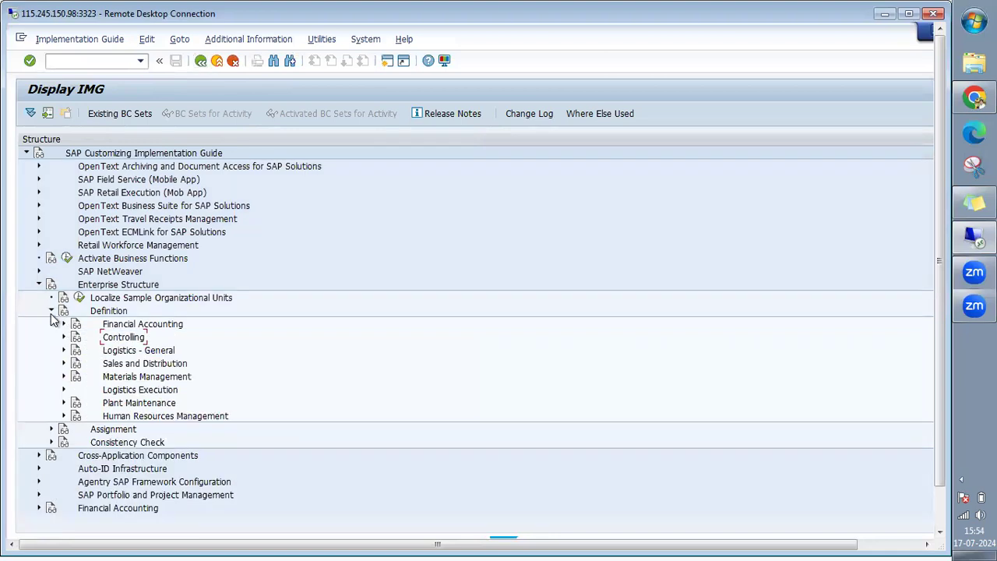
{"action": "left_click", "coordinate": [131, 364]}
{"action": "double_click", "coordinate": [144, 364]}
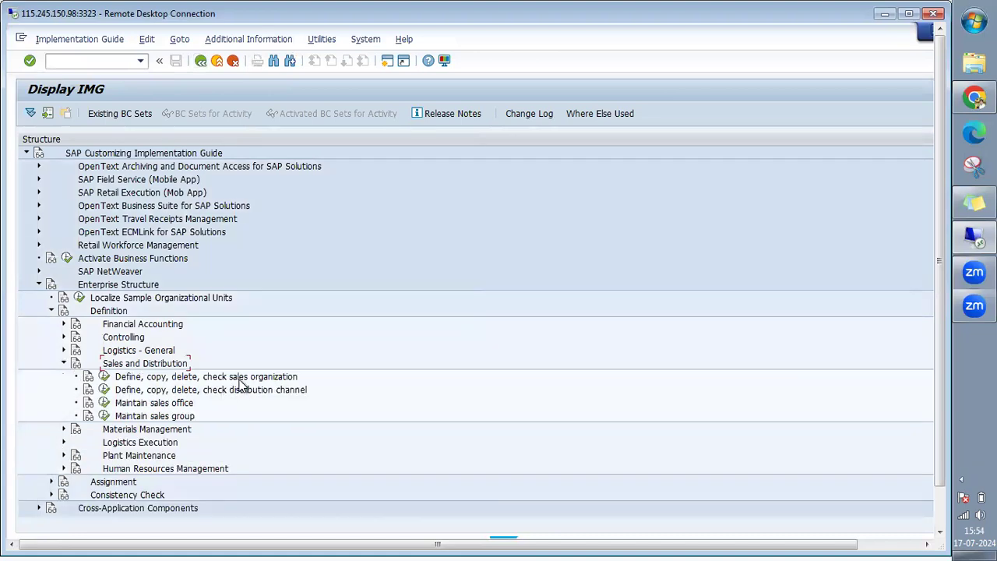
{"action": "left_click", "coordinate": [240, 393]}
Expand Logistics - General and Logistics Execution, selecting the plant and shipping point activities.
{"action": "left_click", "coordinate": [115, 355]}
{"action": "left_click", "coordinate": [64, 351]}
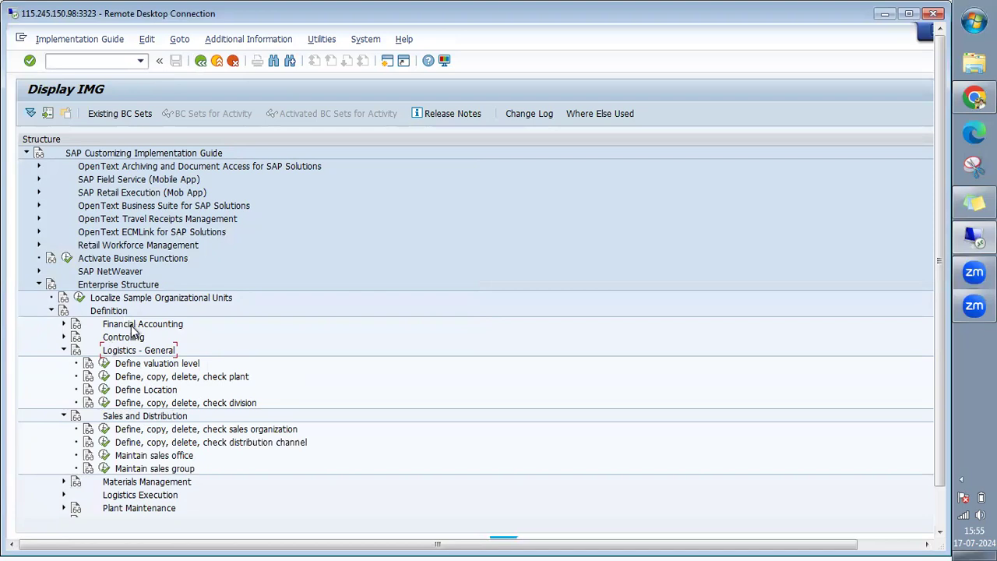
{"action": "left_click", "coordinate": [227, 380]}
{"action": "left_click", "coordinate": [65, 496]}
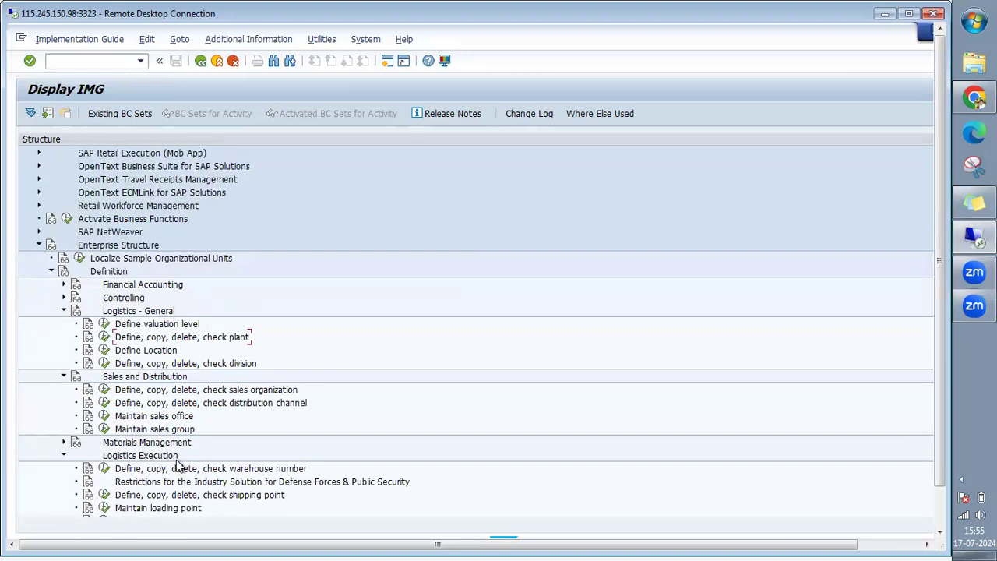
{"action": "left_click", "coordinate": [238, 496]}
{"action": "left_click", "coordinate": [941, 533]}
{"action": "left_click", "coordinate": [941, 533]}
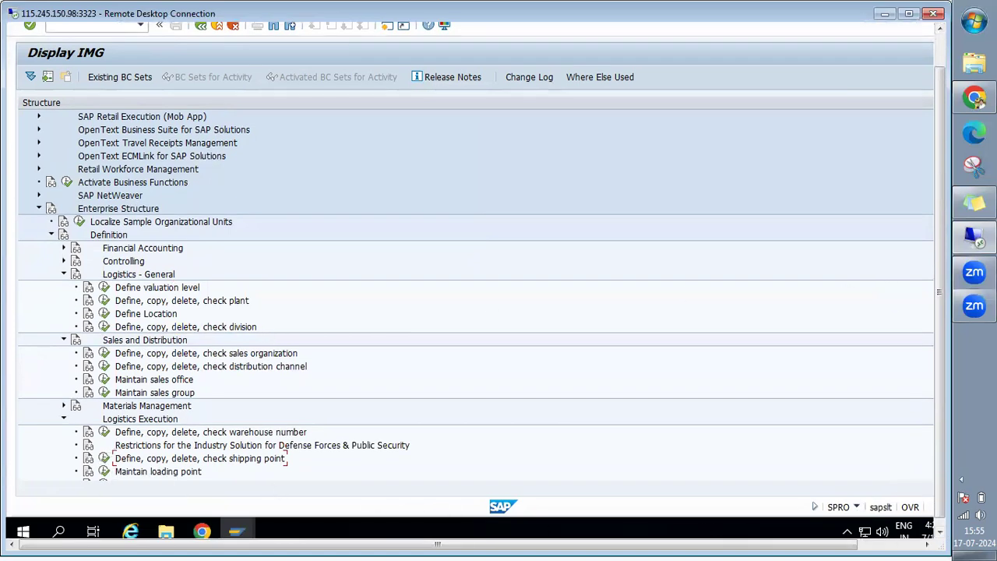
{"action": "left_click", "coordinate": [942, 46]}
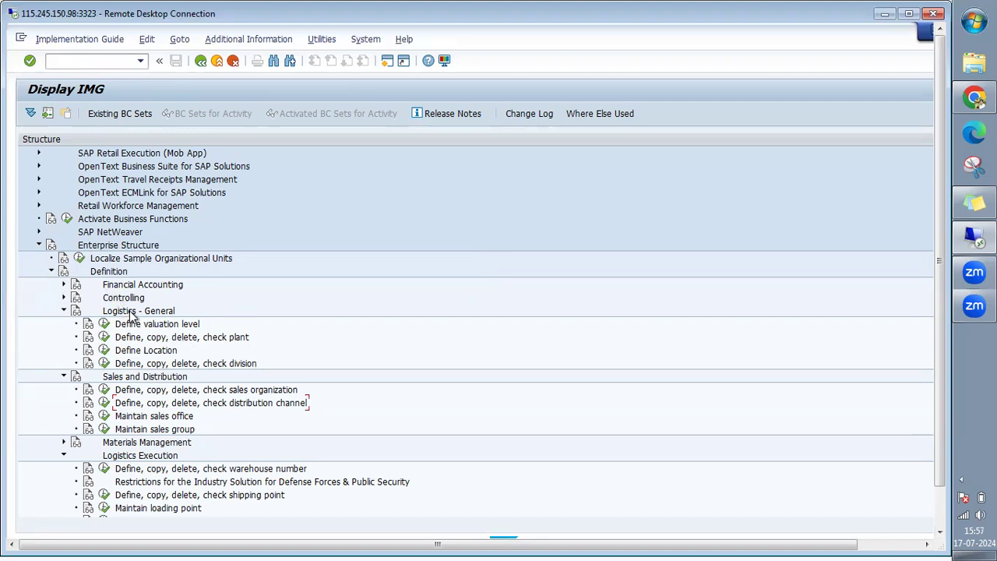
{"action": "left_click", "coordinate": [184, 392]}
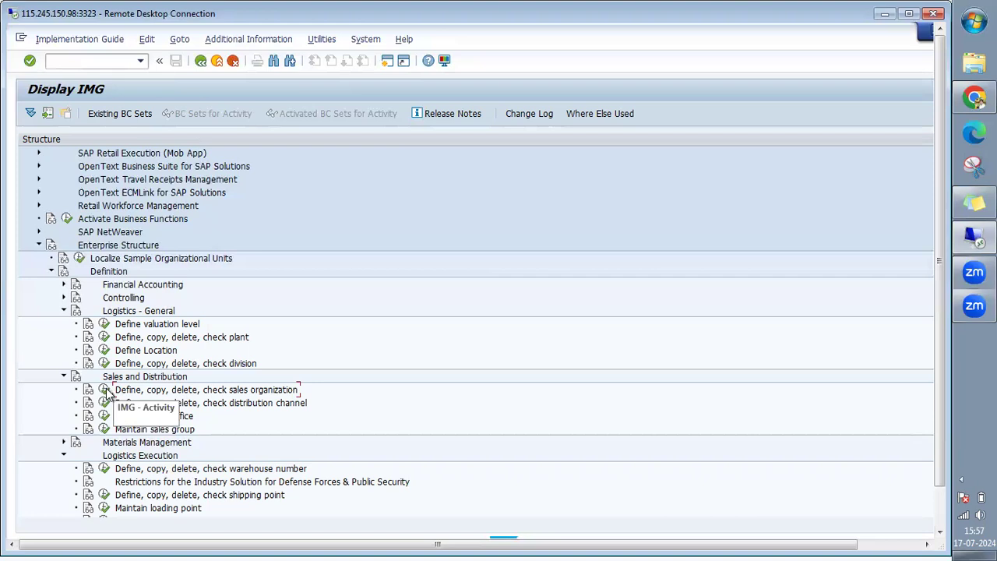
Open the Define Sales Organization table, select org 1020 and start a new entry.
{"action": "left_click", "coordinate": [105, 390]}
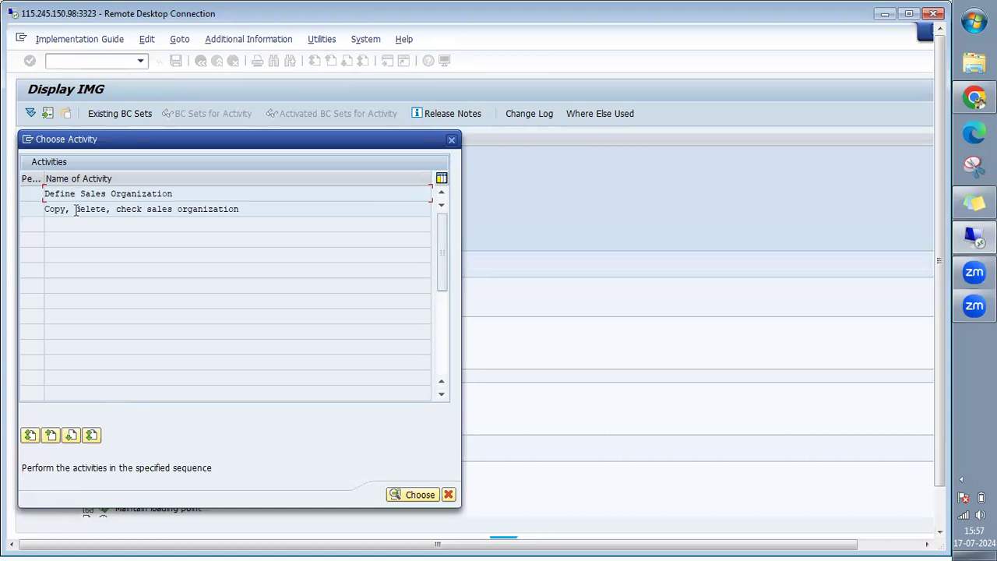
{"action": "double_click", "coordinate": [120, 194]}
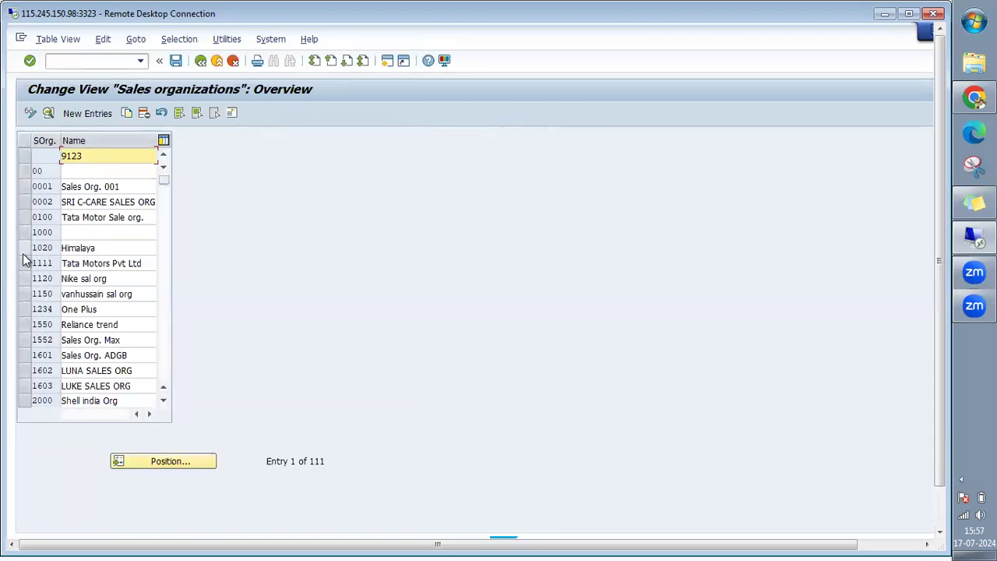
{"action": "left_click", "coordinate": [23, 249]}
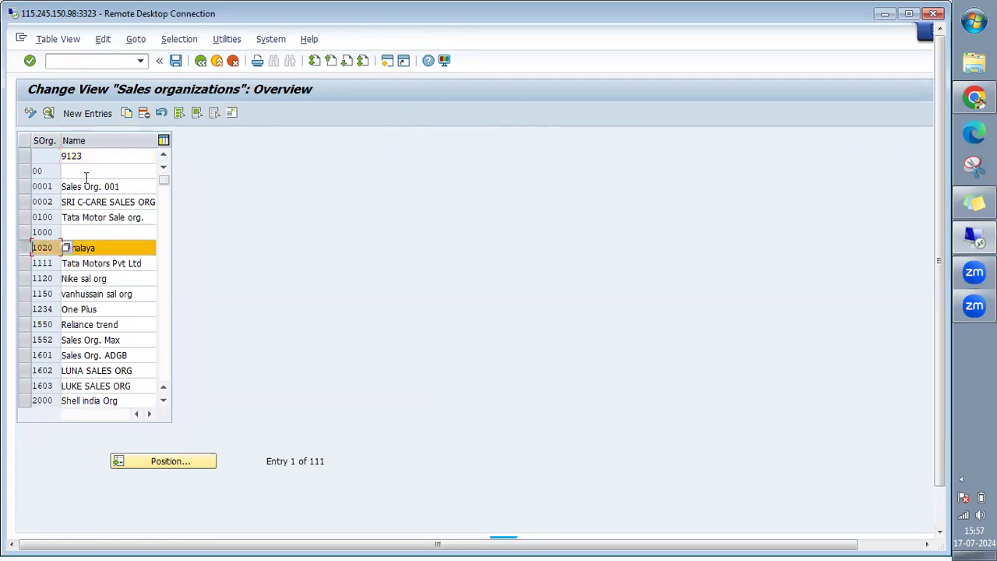
{"action": "left_click", "coordinate": [78, 114]}
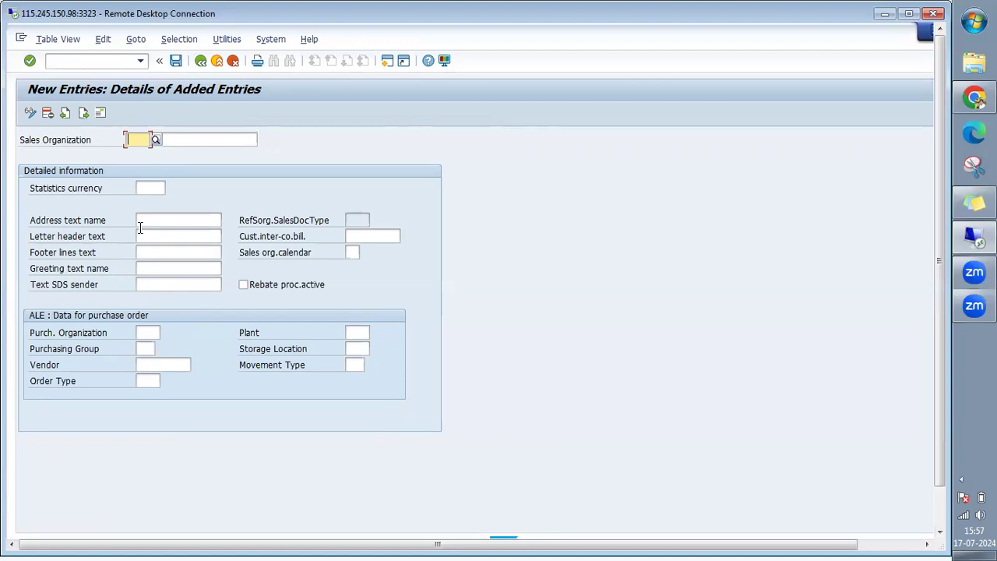
Return to the overview, toggle selection of org 2000, and leave the table.
{"action": "left_click", "coordinate": [200, 63]}
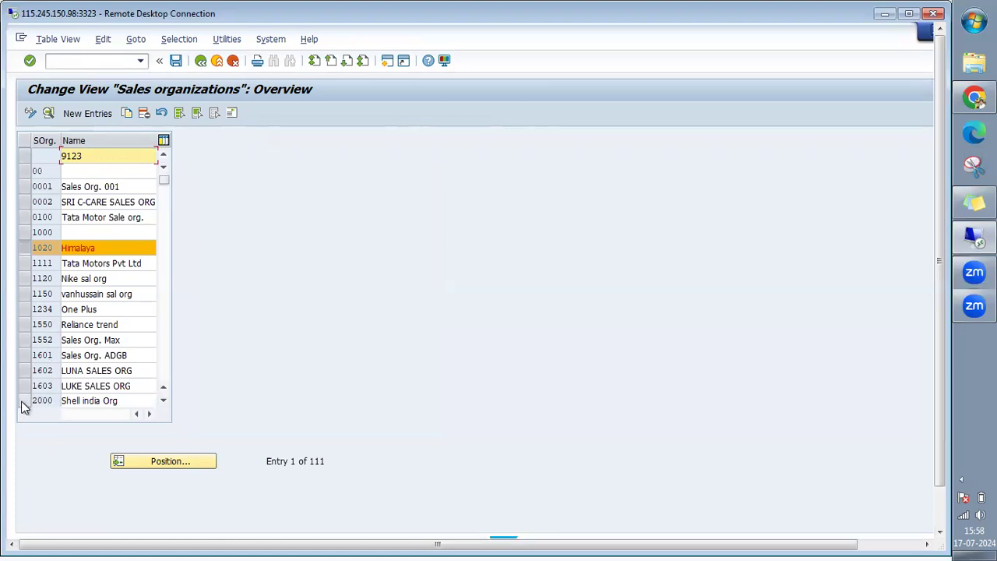
{"action": "left_click", "coordinate": [24, 402]}
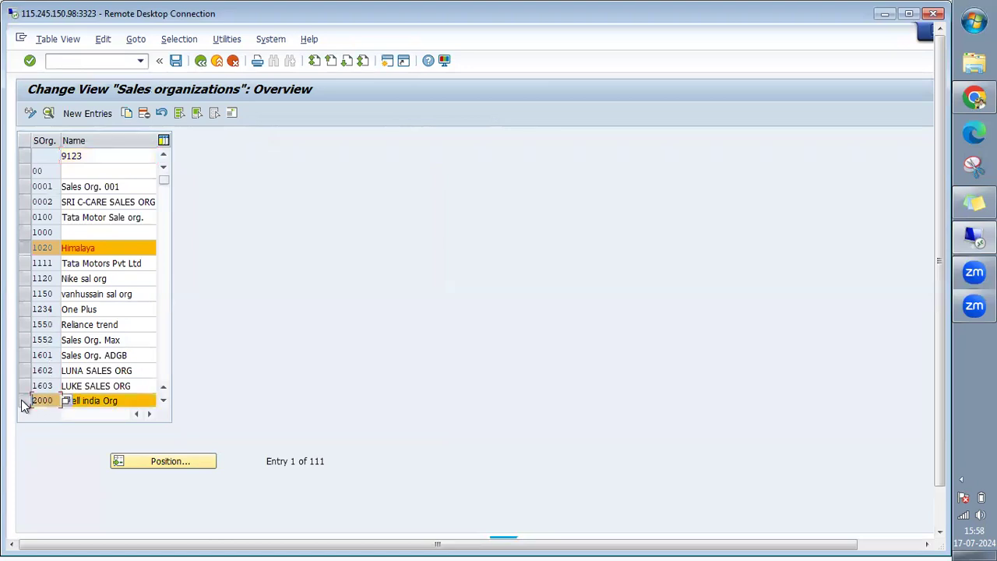
{"action": "left_click", "coordinate": [27, 406]}
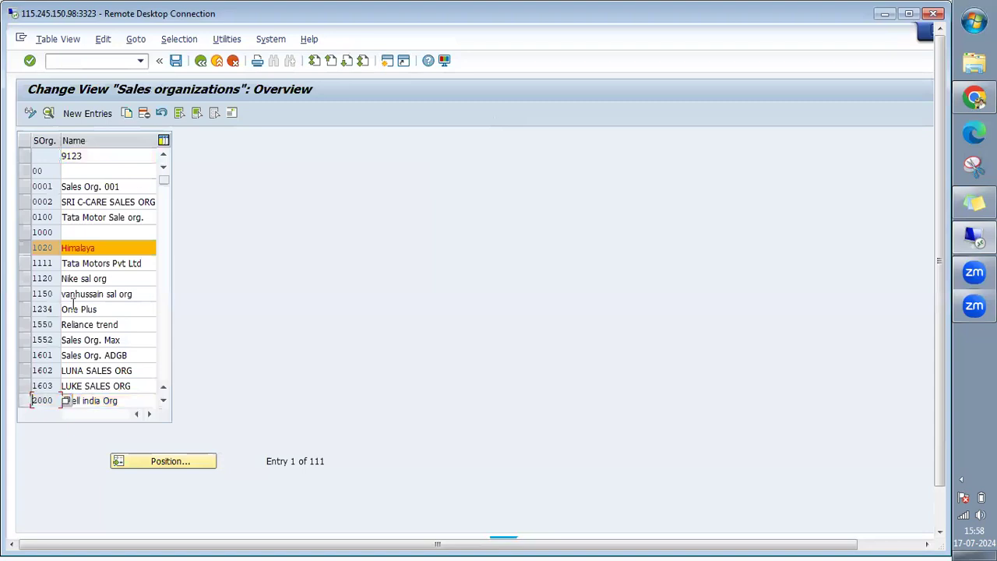
{"action": "left_click", "coordinate": [201, 61]}
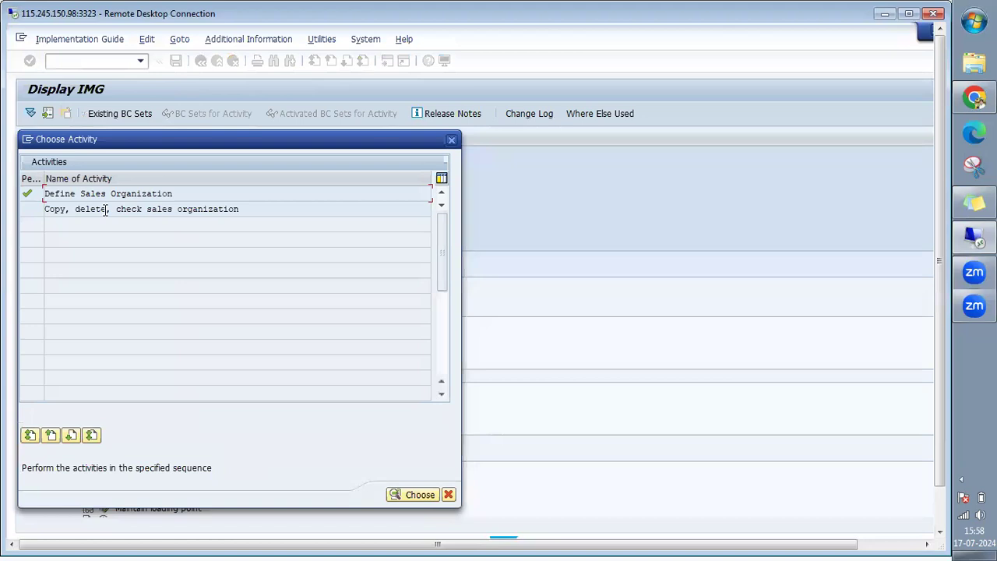
Use 'Copy, delete, check sales organization' to copy org 2000 to 'Test' and continue.
{"action": "double_click", "coordinate": [104, 210]}
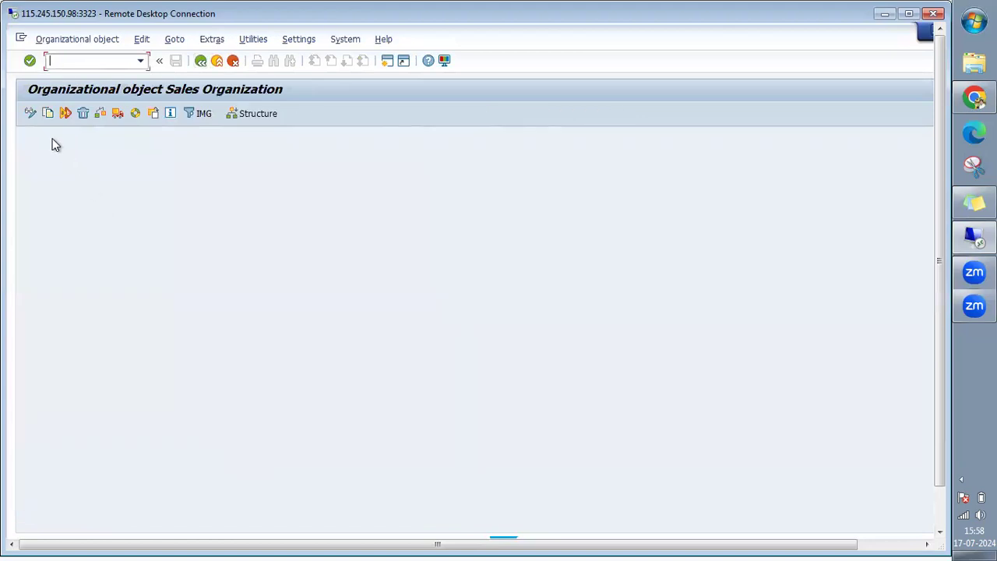
{"action": "left_click", "coordinate": [47, 113]}
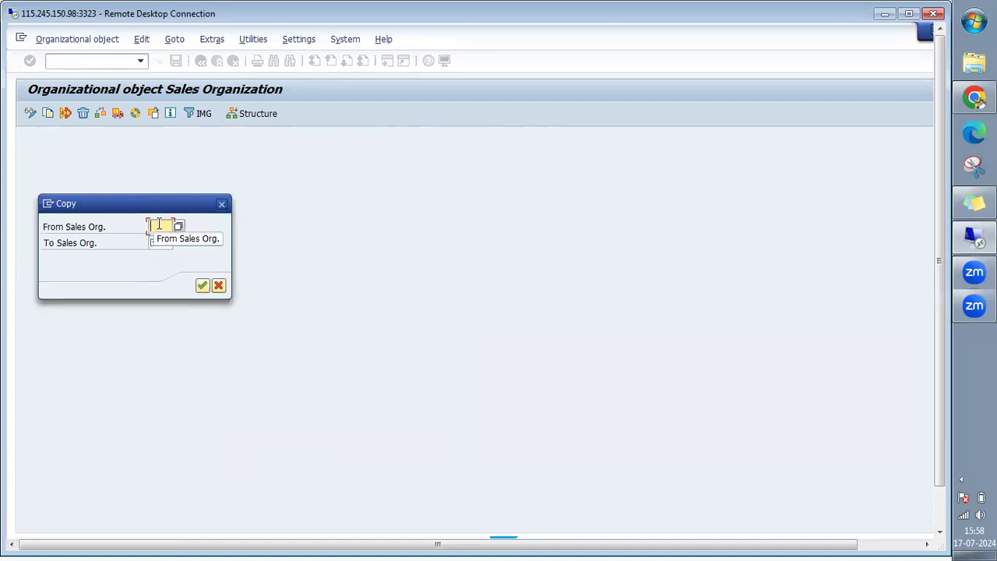
{"action": "type", "text": "2000"}
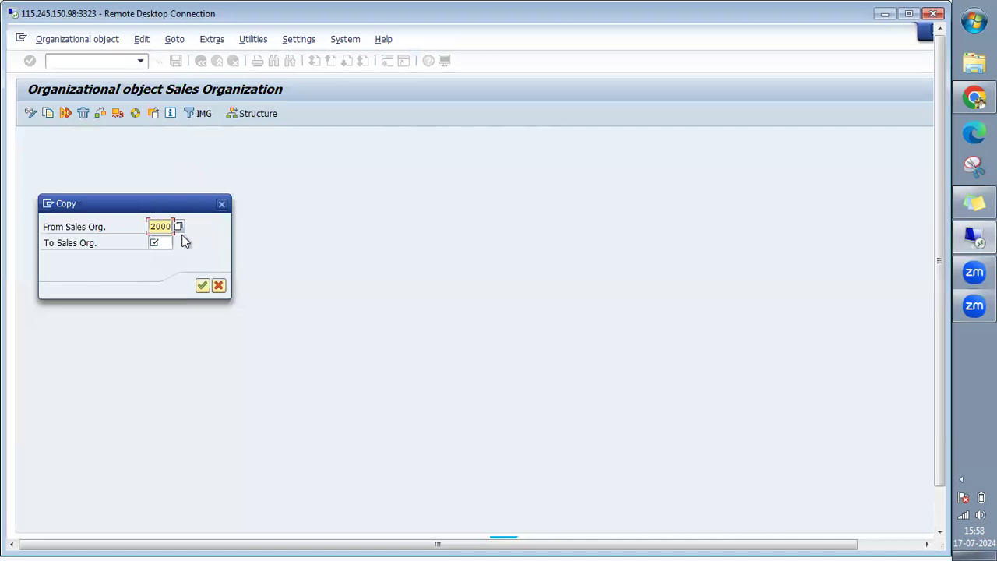
{"action": "left_click", "coordinate": [156, 242]}
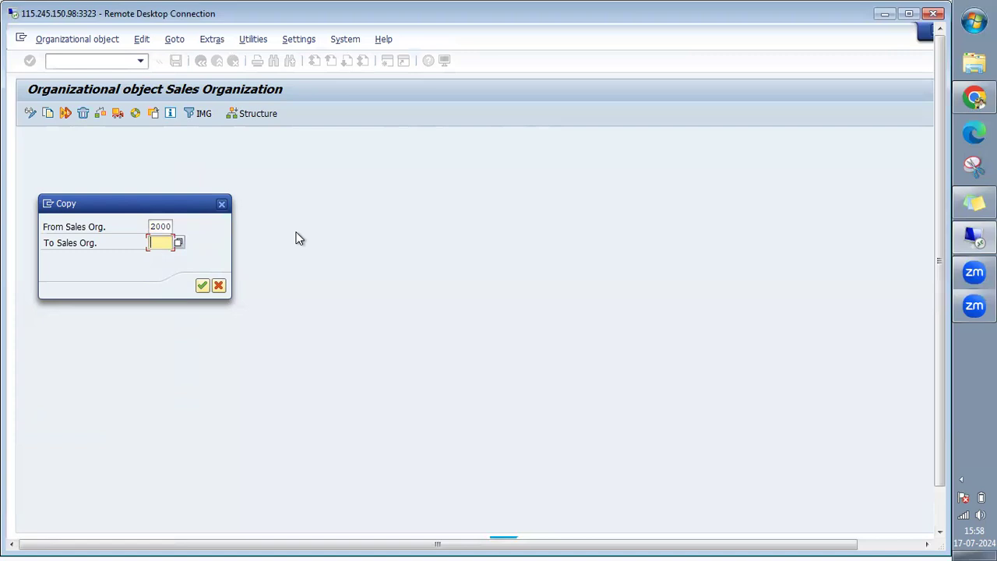
{"action": "type", "text": "Test"}
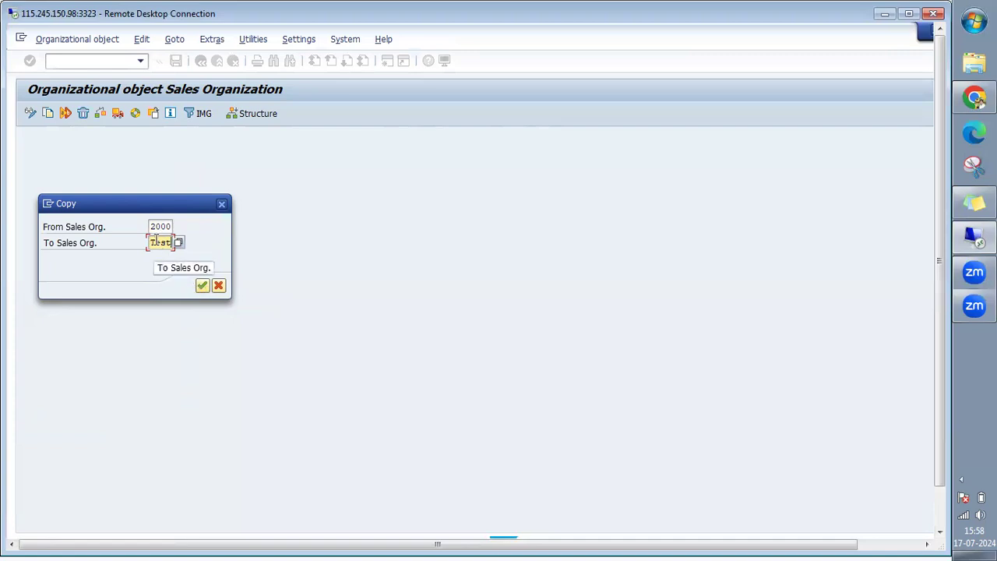
{"action": "left_click", "coordinate": [201, 288]}
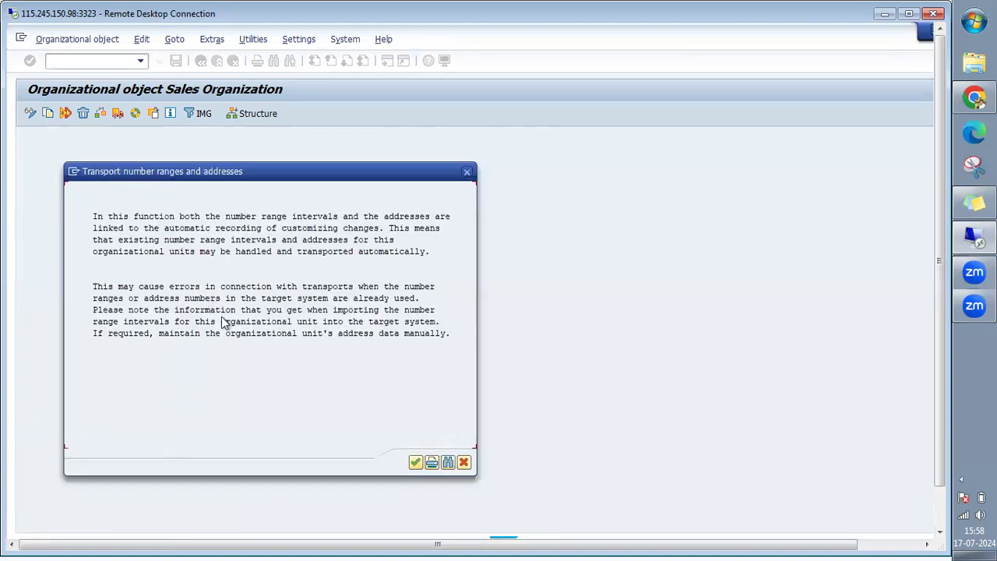
Acknowledge the number range transport notice and agree to transport the number ranges.
{"action": "left_click", "coordinate": [416, 462]}
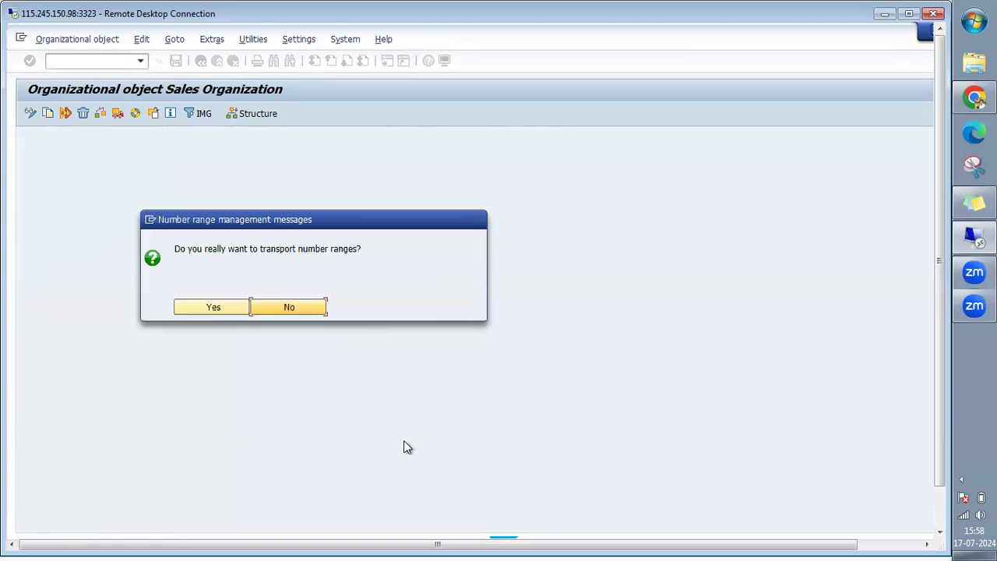
{"action": "left_click", "coordinate": [220, 309]}
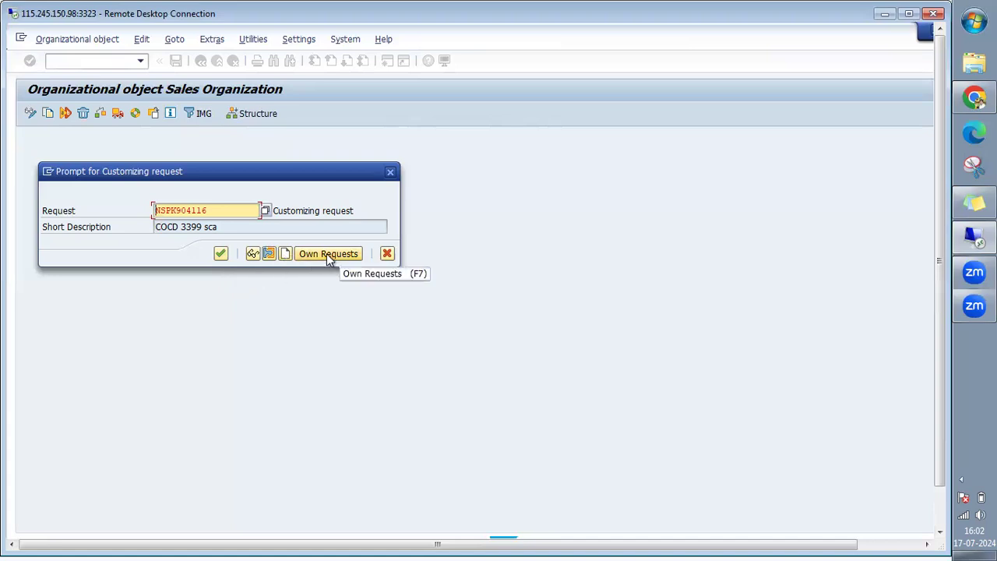
Create a new customizing request with short description 'Evening Batch' and assign the copy to it.
{"action": "left_click", "coordinate": [284, 256]}
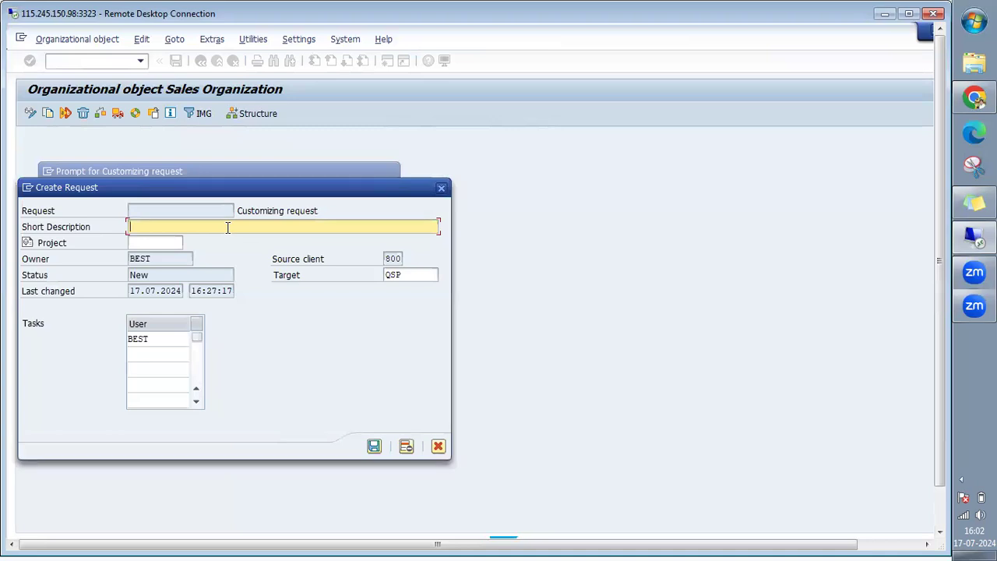
{"action": "type", "text": "Evening Batch"}
{"action": "left_click", "coordinate": [374, 447]}
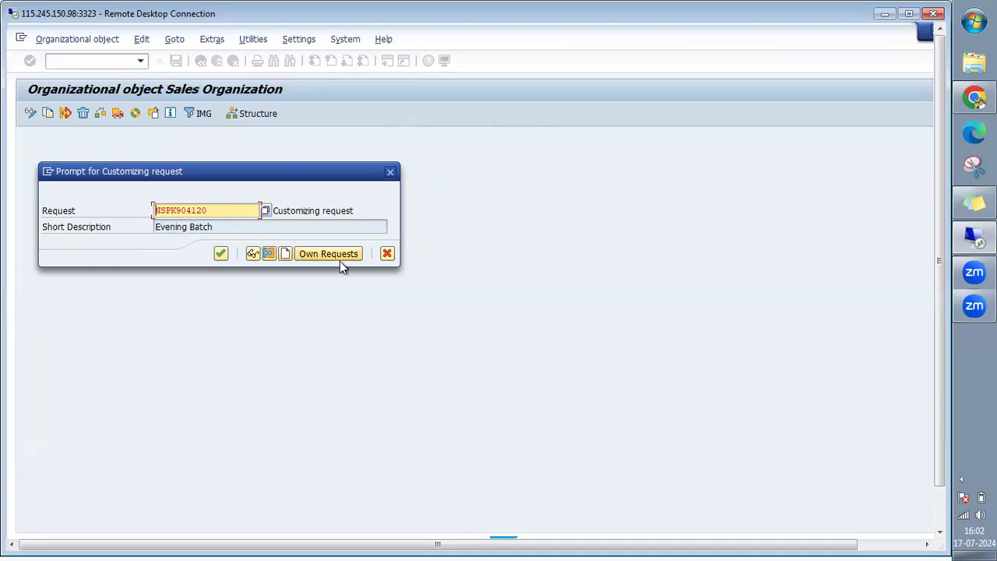
{"action": "left_click", "coordinate": [221, 254]}
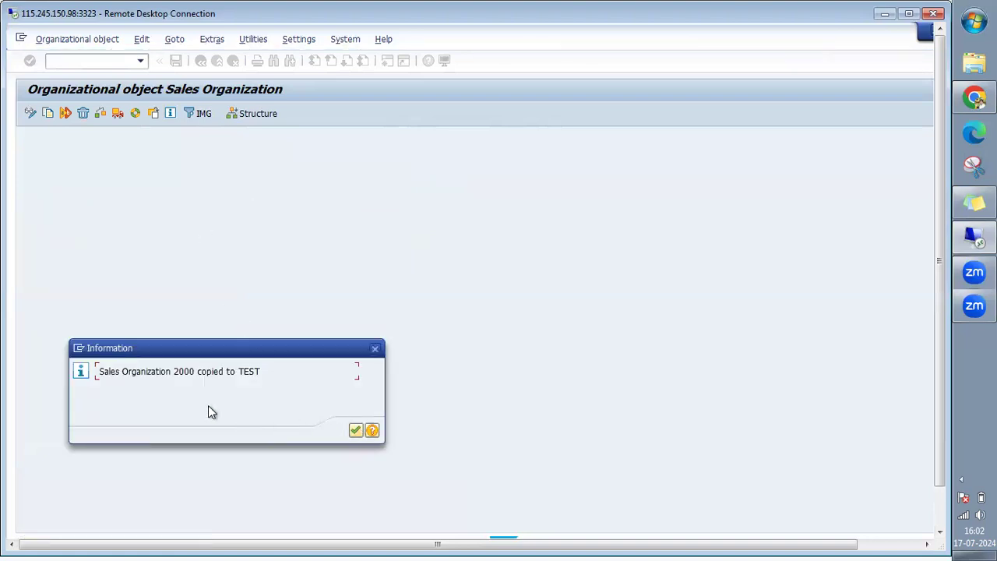
Dismiss the copy confirmation and review the Completed activities log showing Sales Org. 2000 copied to TEST.
{"action": "left_click", "coordinate": [355, 431]}
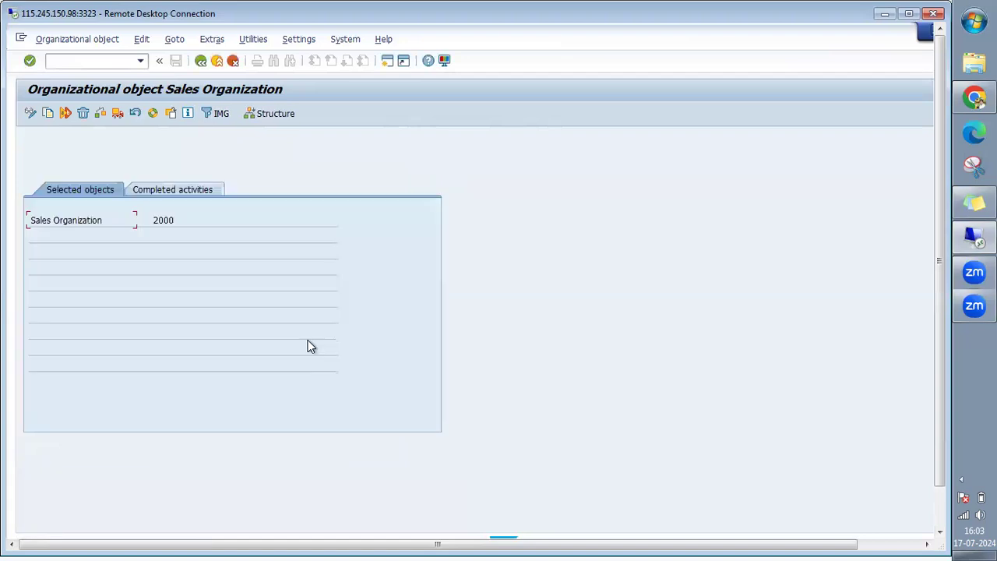
{"action": "left_click", "coordinate": [166, 192]}
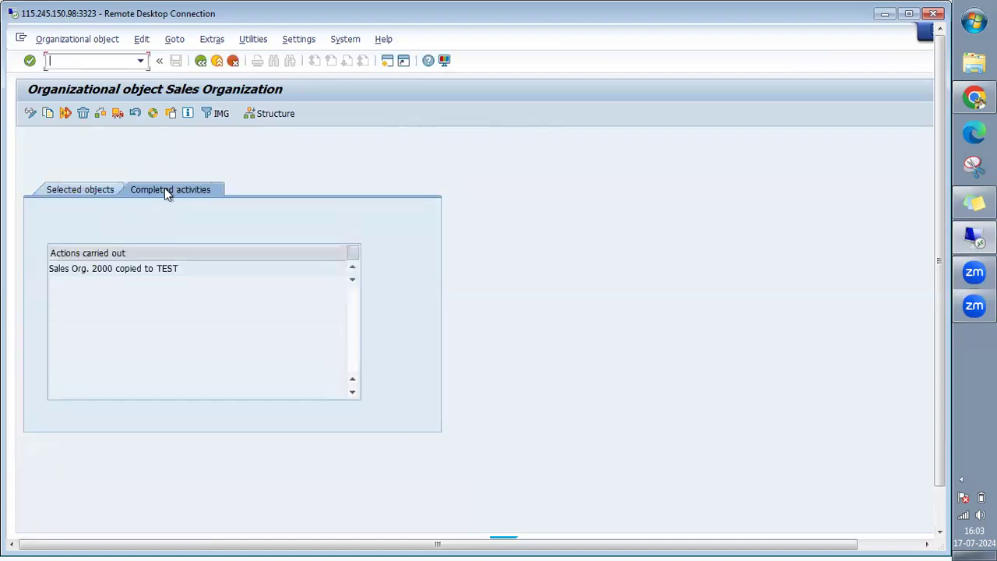
{"action": "left_click", "coordinate": [76, 193]}
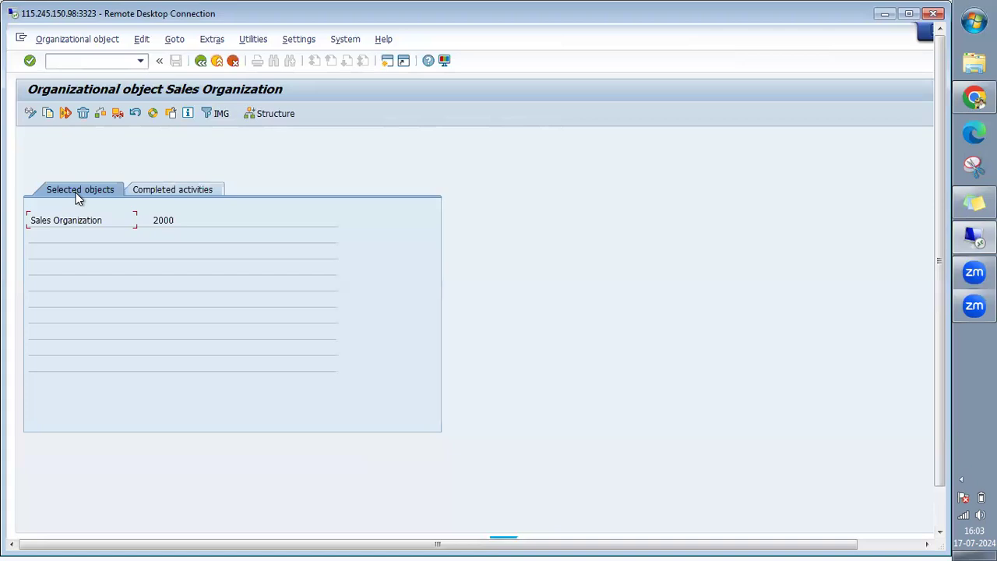
{"action": "left_click", "coordinate": [166, 193]}
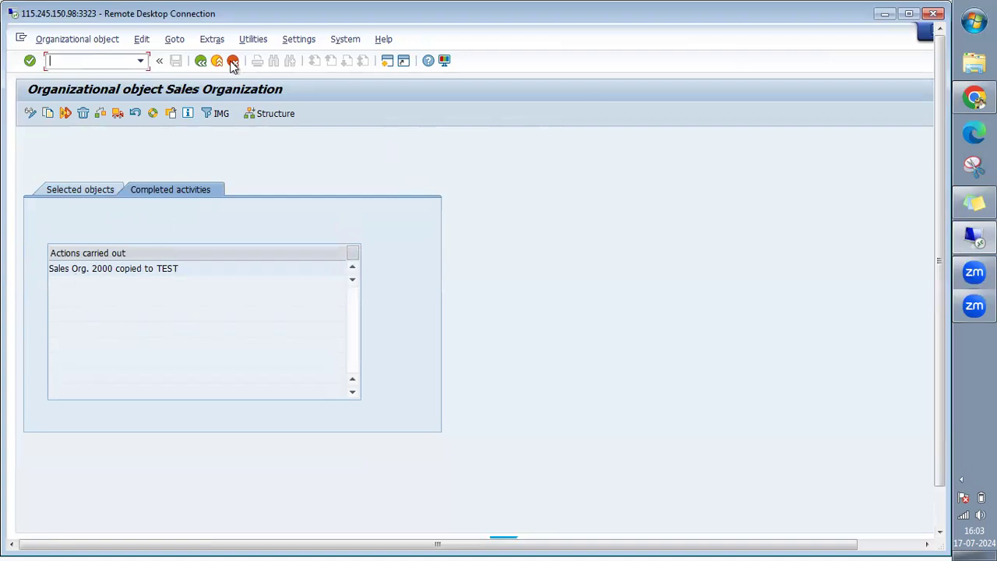
Locate sales organization TEST in the sales organizations table and open its details.
{"action": "left_click", "coordinate": [201, 61]}
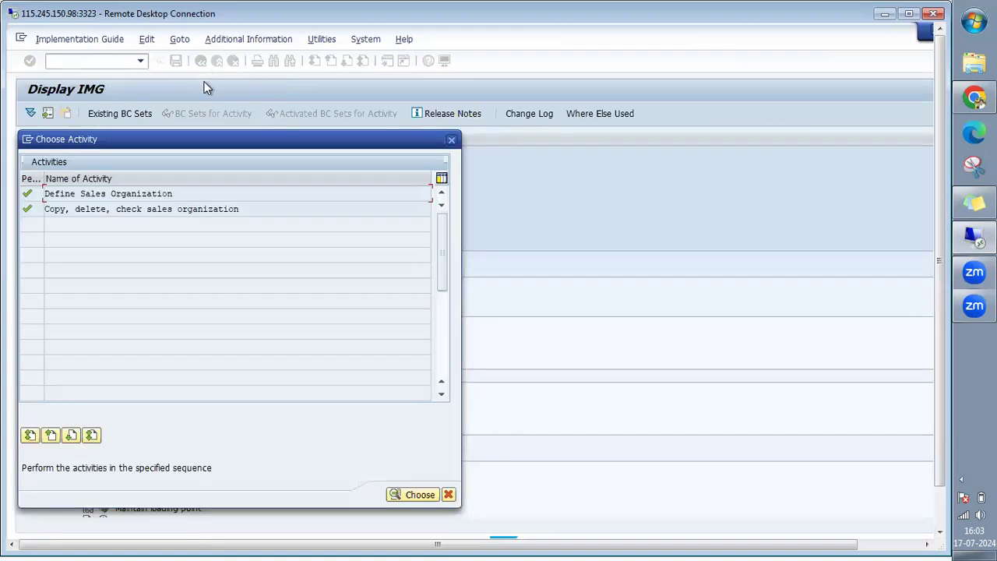
{"action": "double_click", "coordinate": [125, 193]}
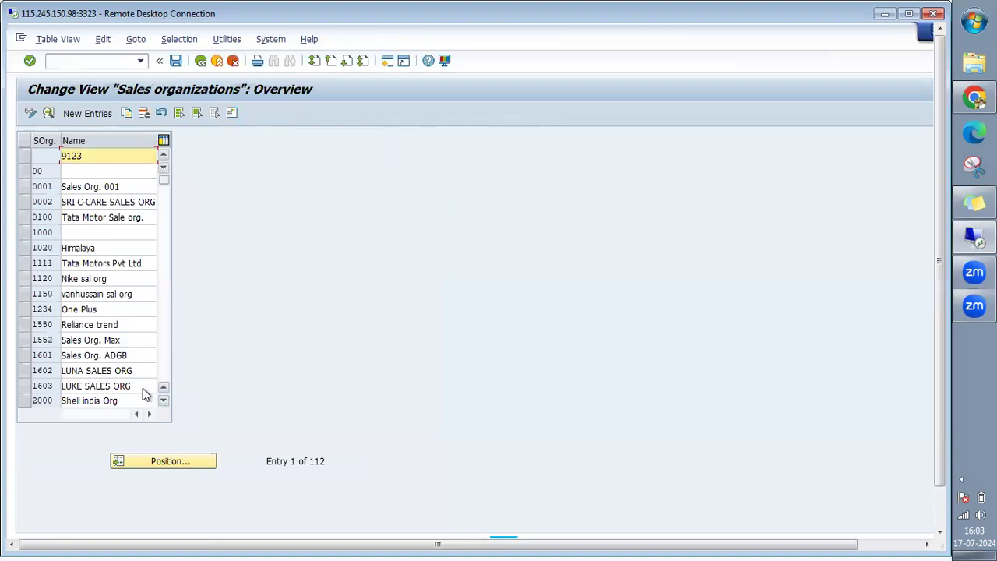
{"action": "left_click", "coordinate": [148, 466]}
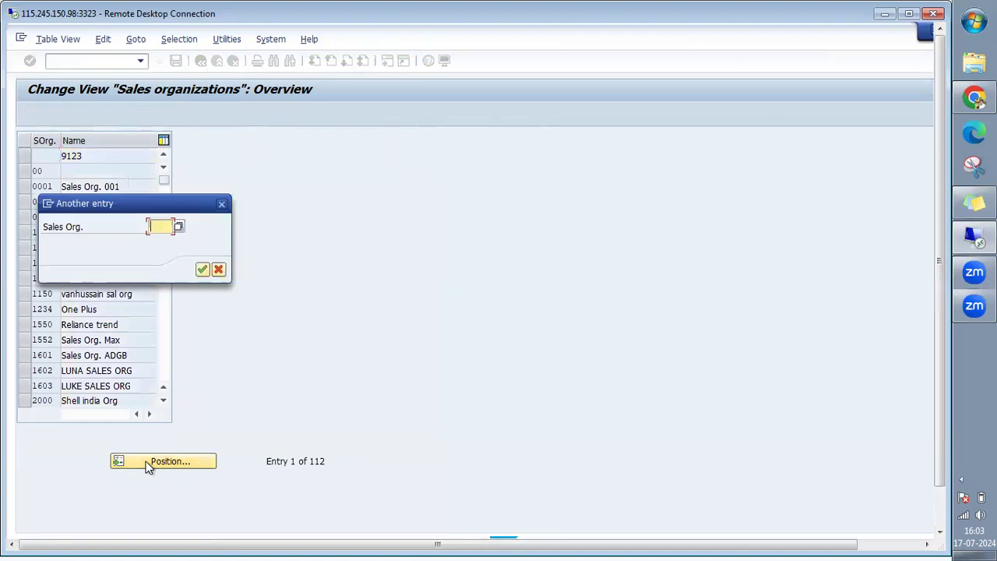
{"action": "type", "text": "test"}
{"action": "key", "text": "Return"}
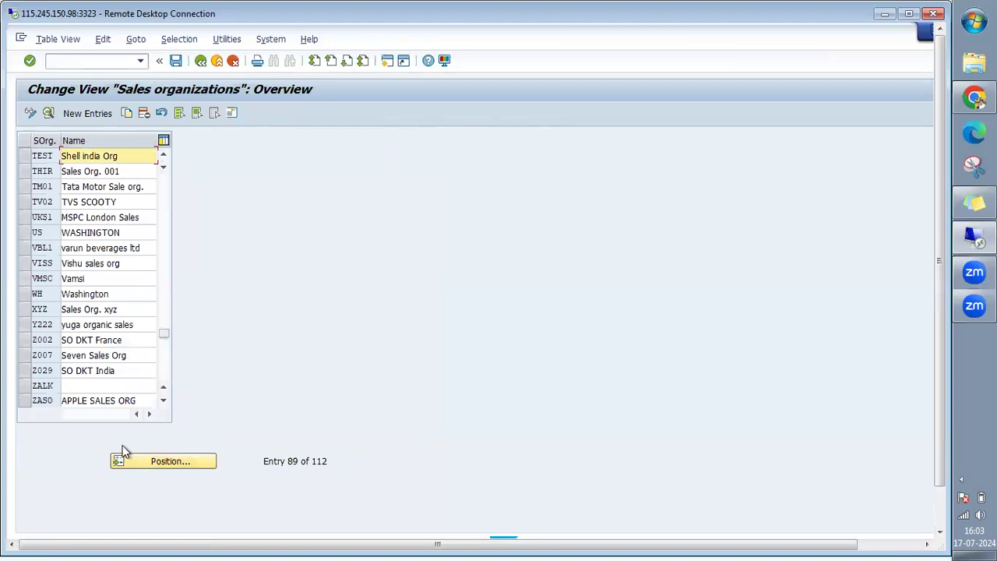
{"action": "double_click", "coordinate": [44, 156]}
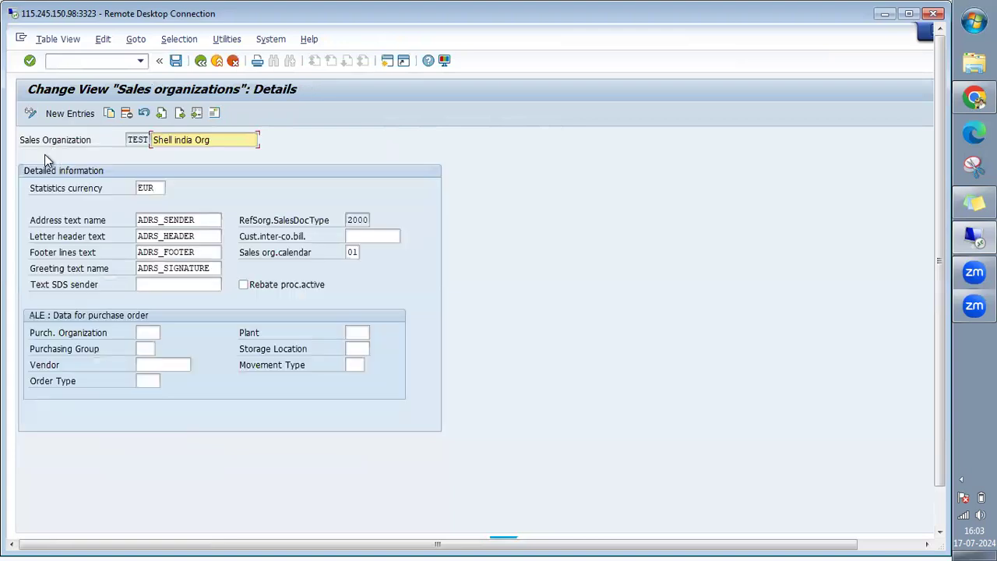
Overwrite the name 'Shell india Org' with 'Evening Batch' for sales organization TEST.
{"action": "left_click_drag", "start_coordinate": [230, 140], "coordinate": [153, 141]}
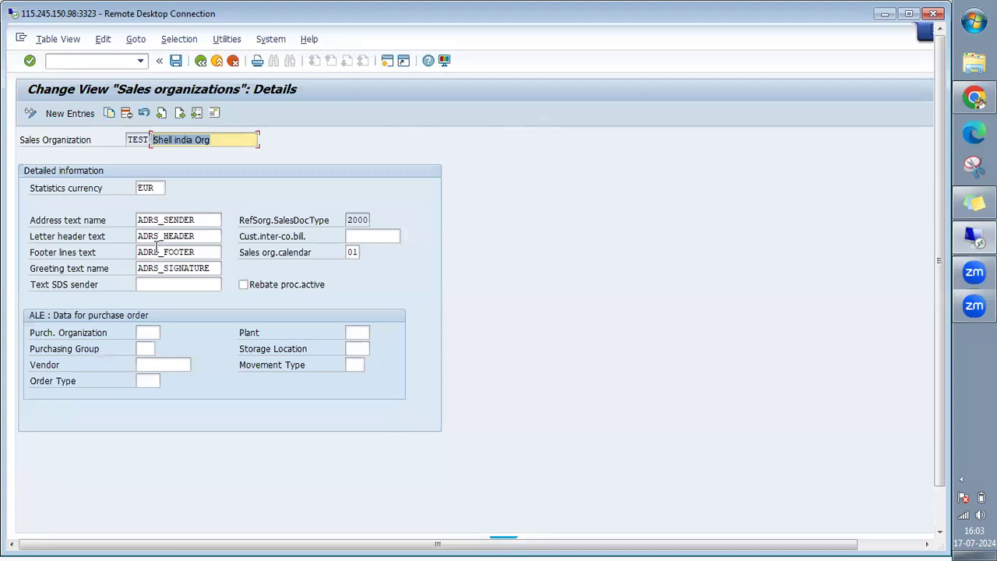
{"action": "type", "text": "Evening"}
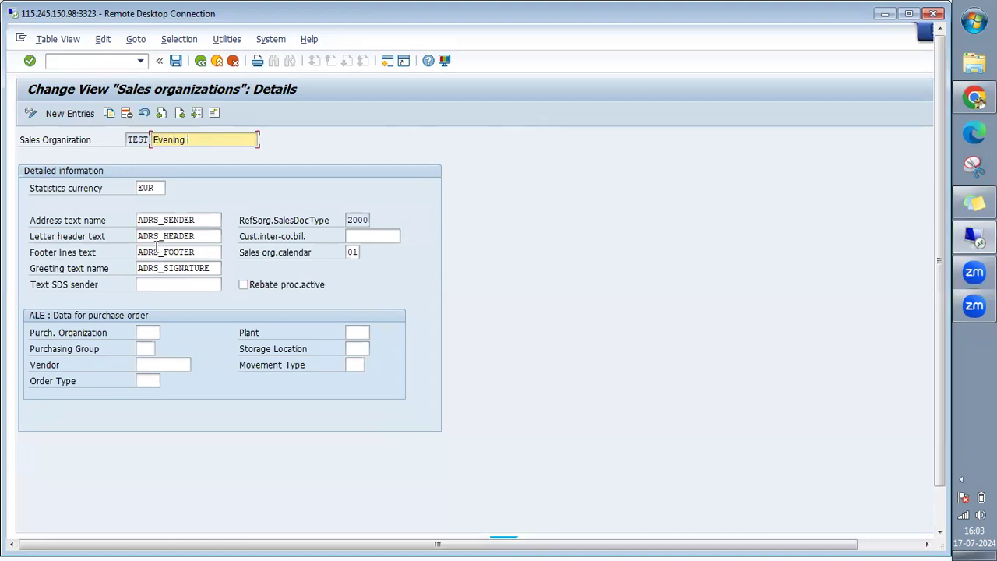
{"action": "type", "text": " Batch"}
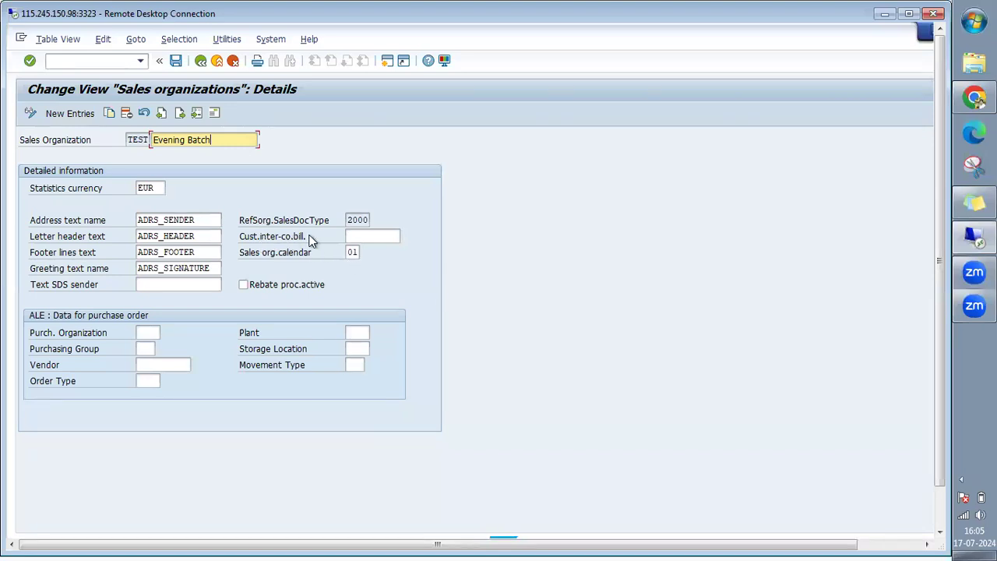
{"action": "left_click", "coordinate": [366, 234]}
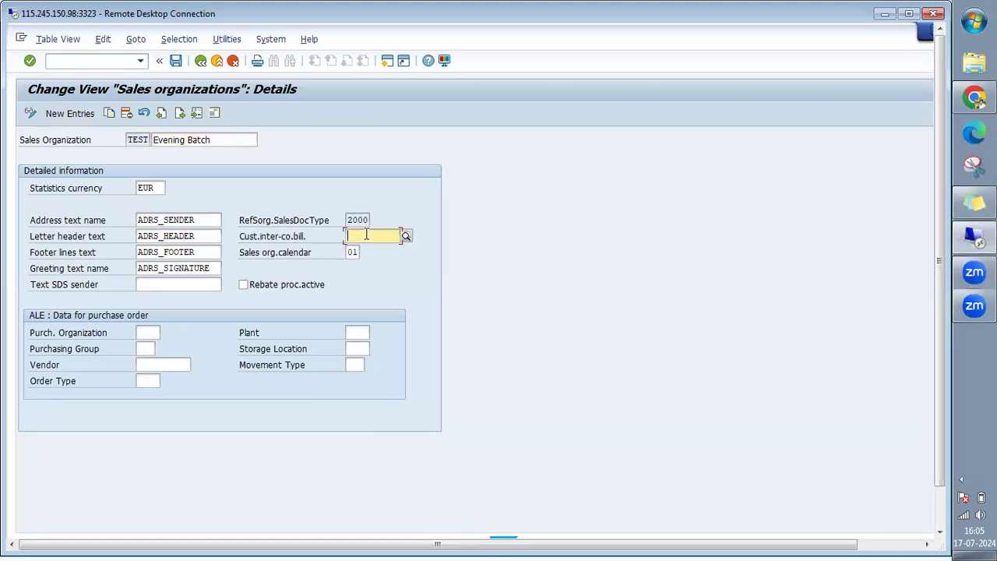
{"action": "left_click", "coordinate": [269, 222]}
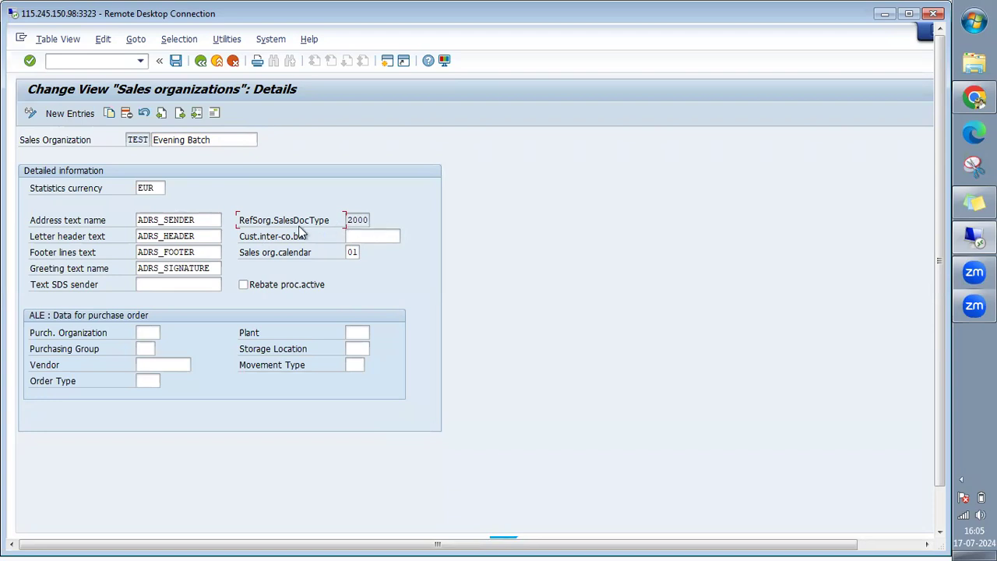
Save the TEST rename to the customizing request and go back to the activity chooser.
{"action": "left_click", "coordinate": [178, 59]}
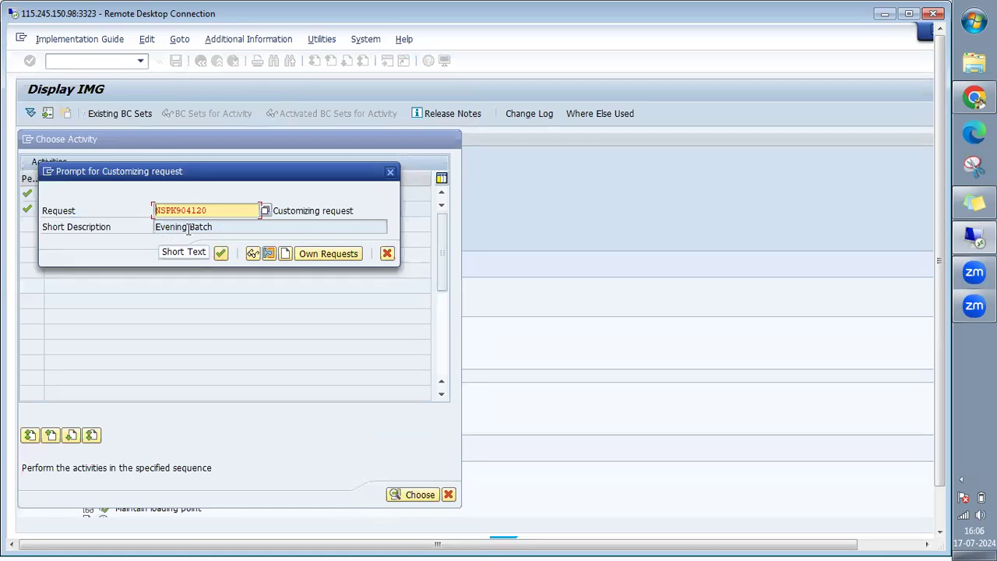
{"action": "left_click", "coordinate": [221, 253]}
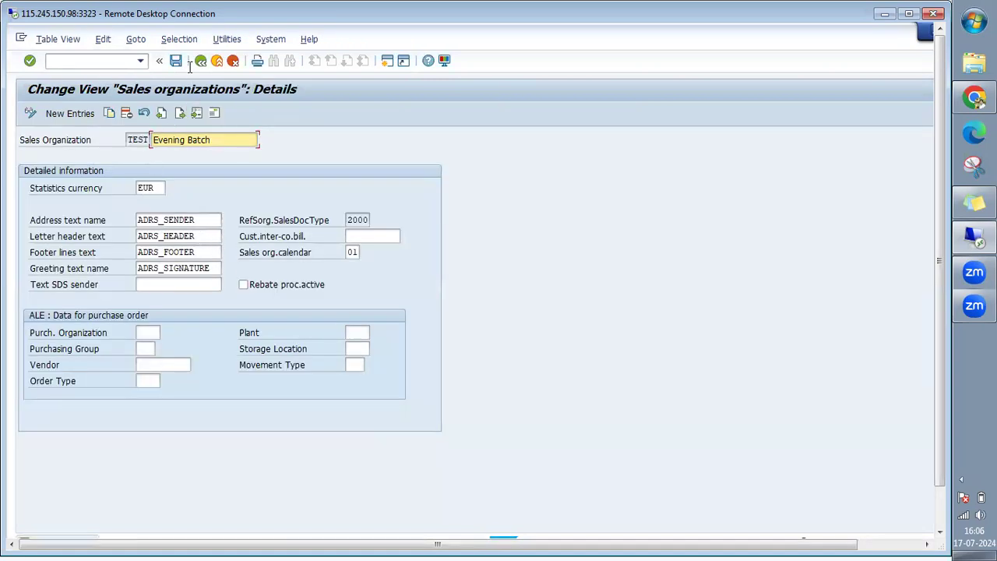
{"action": "left_click", "coordinate": [201, 61]}
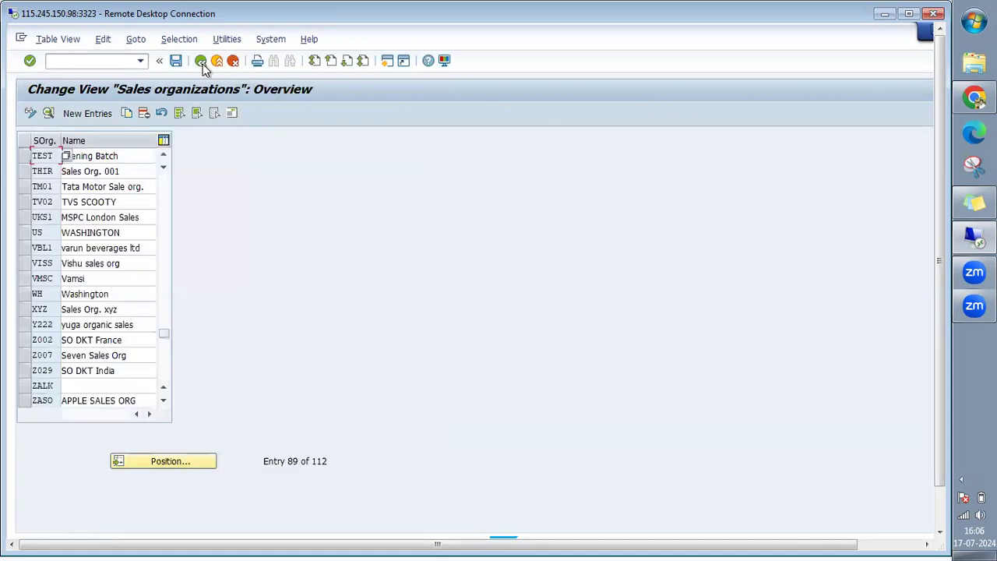
{"action": "left_click", "coordinate": [200, 60]}
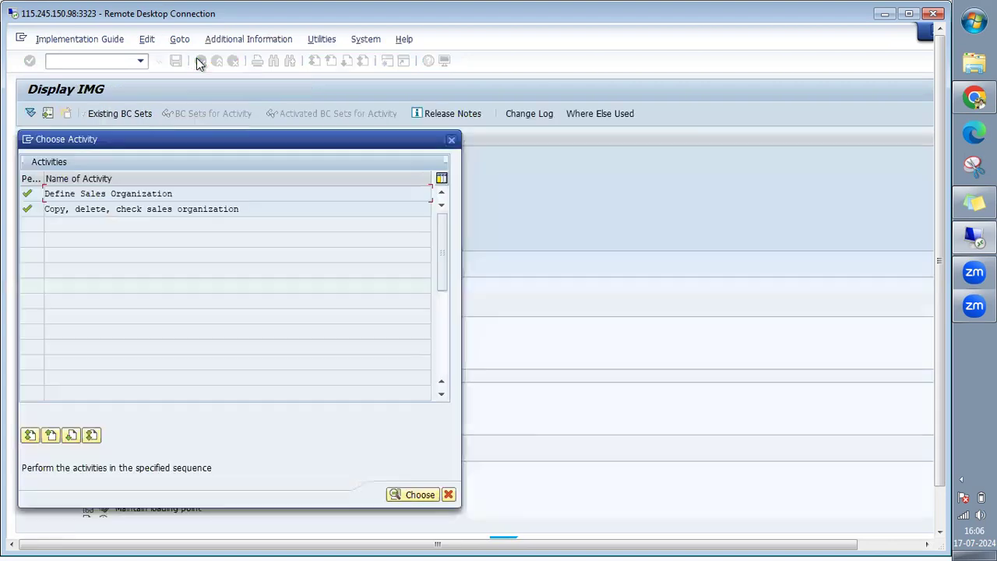
Browse the distribution channel activities, opening Define and then Copy, delete, check distribution channel.
{"action": "left_click", "coordinate": [451, 139]}
{"action": "left_click", "coordinate": [224, 403]}
{"action": "left_click", "coordinate": [104, 403]}
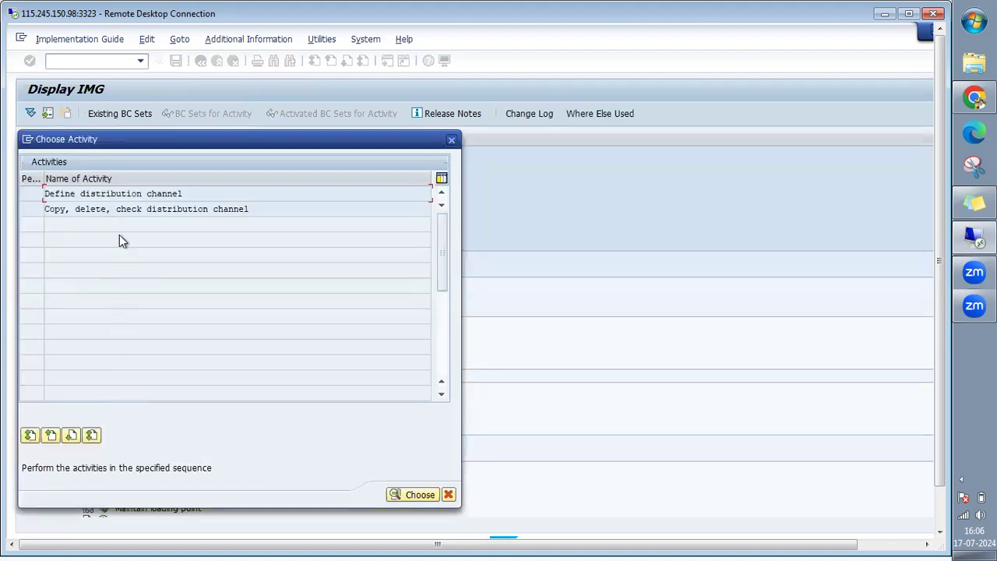
{"action": "double_click", "coordinate": [125, 193]}
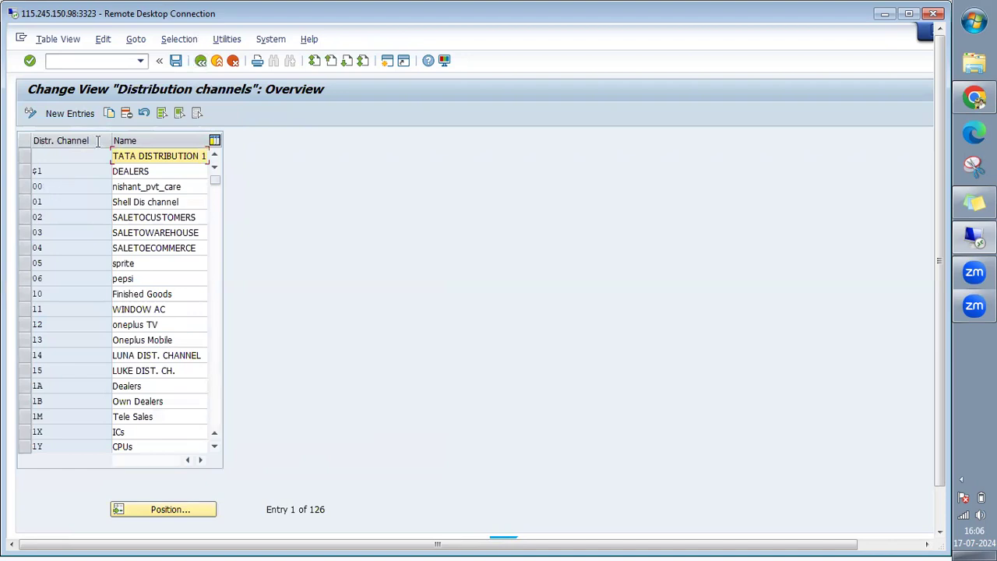
{"action": "left_click", "coordinate": [199, 61]}
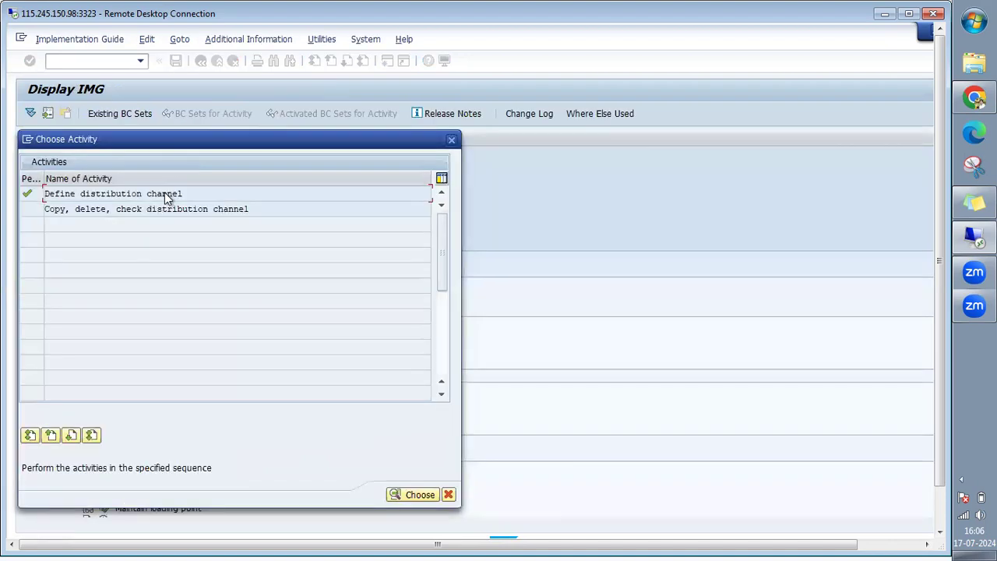
{"action": "double_click", "coordinate": [121, 209]}
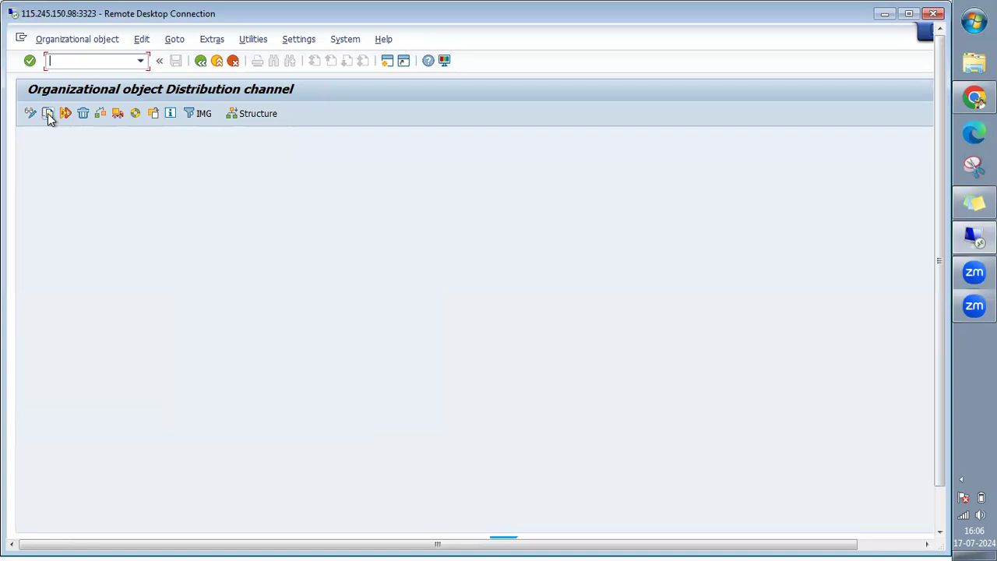
Return to Define distribution channel and start a New Entries screen.
{"action": "left_click", "coordinate": [201, 61]}
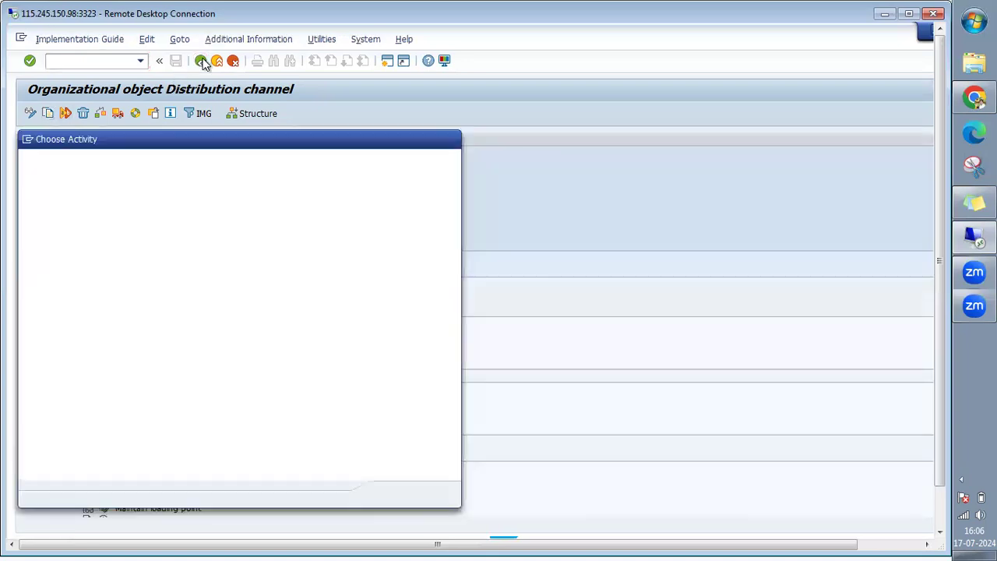
{"action": "left_click", "coordinate": [452, 140]}
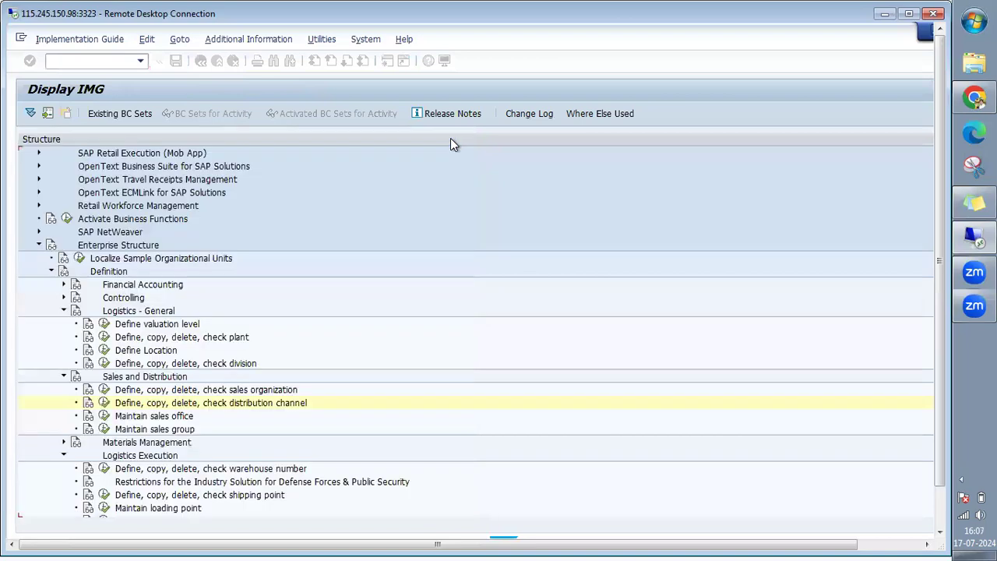
{"action": "left_click", "coordinate": [103, 403]}
{"action": "double_click", "coordinate": [85, 194]}
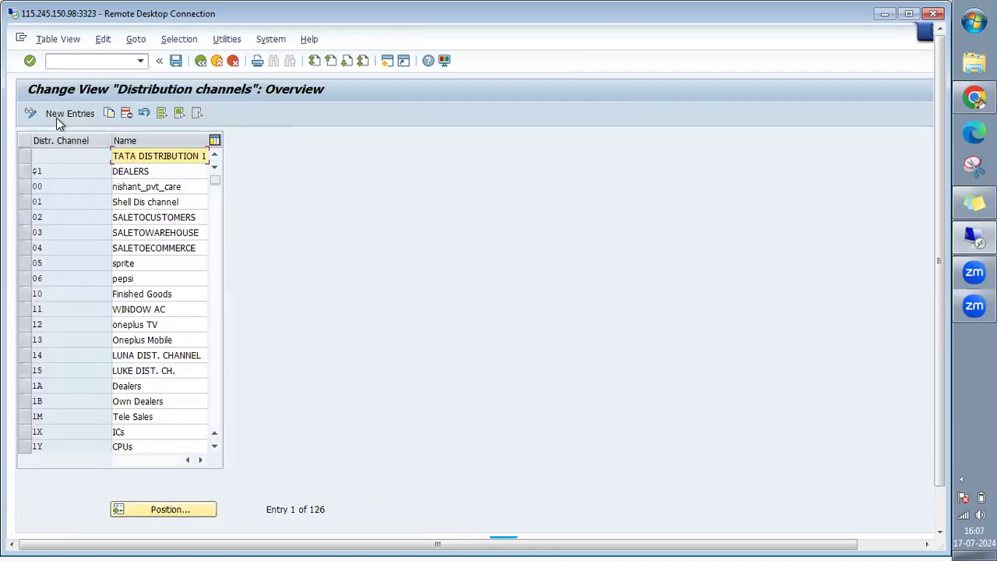
{"action": "left_click", "coordinate": [57, 113]}
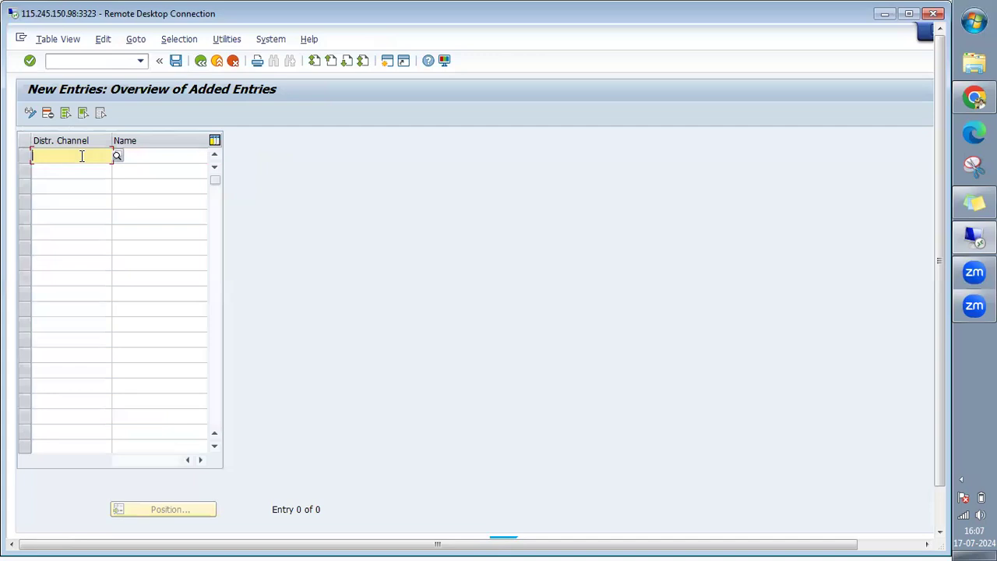
Enter a new distribution channel row with code TE and name 'Test' and submit it.
{"action": "type", "text": "Test"}
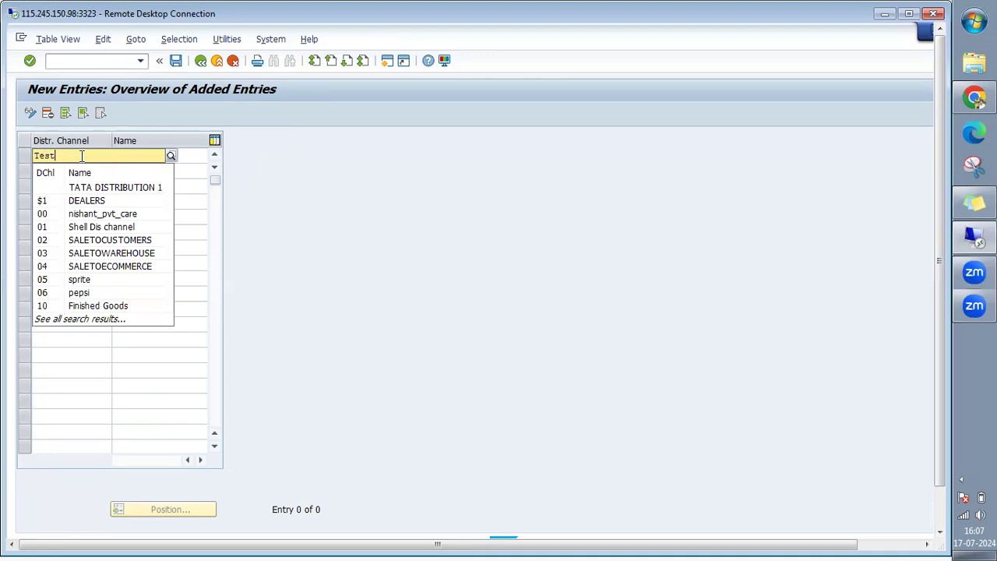
{"action": "left_click", "coordinate": [200, 157]}
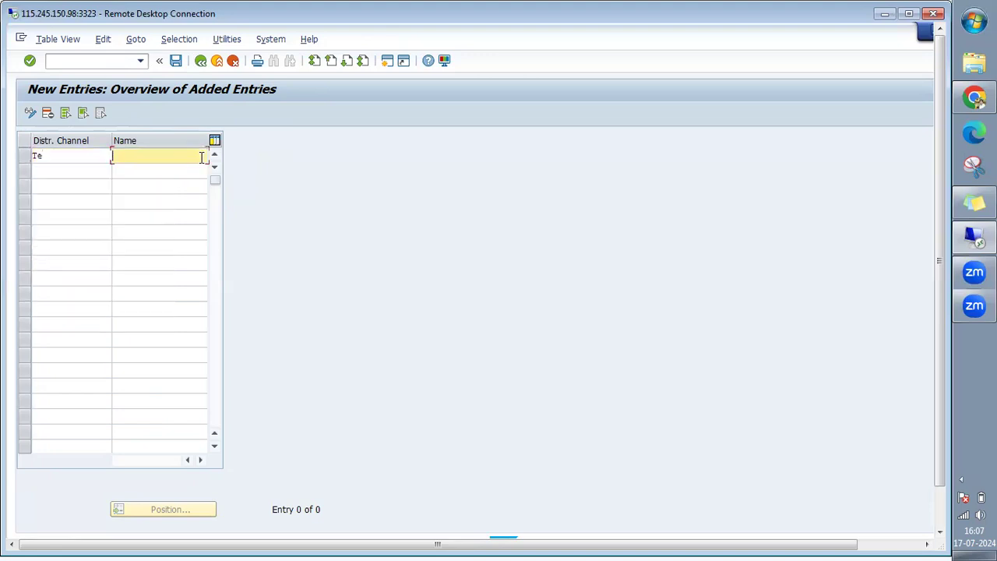
{"action": "left_click", "coordinate": [76, 155]}
{"action": "type", "text": "Te"}
{"action": "key", "text": "BackSpace"}
{"action": "type", "text": "E"}
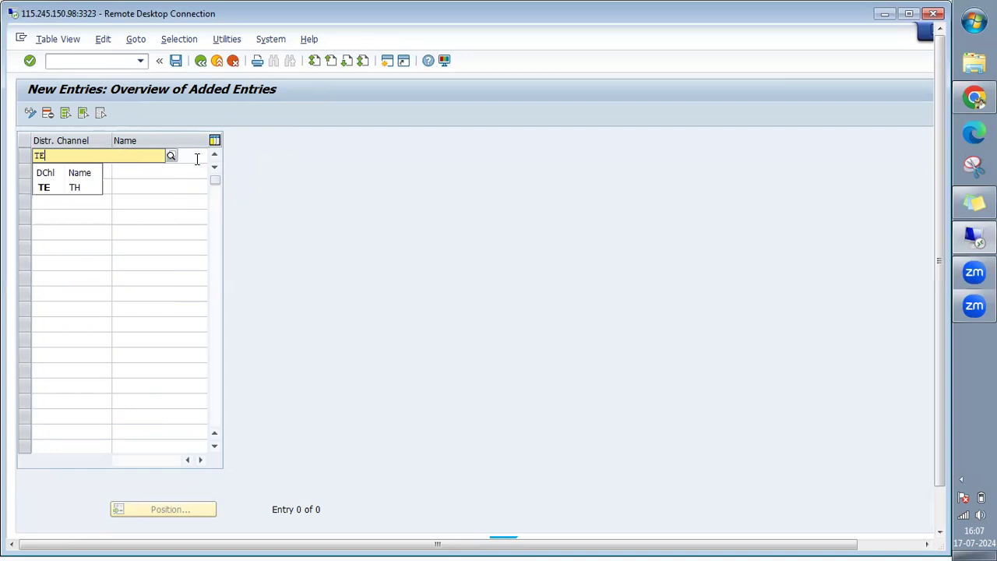
{"action": "left_click", "coordinate": [197, 159]}
{"action": "type", "text": "Test"}
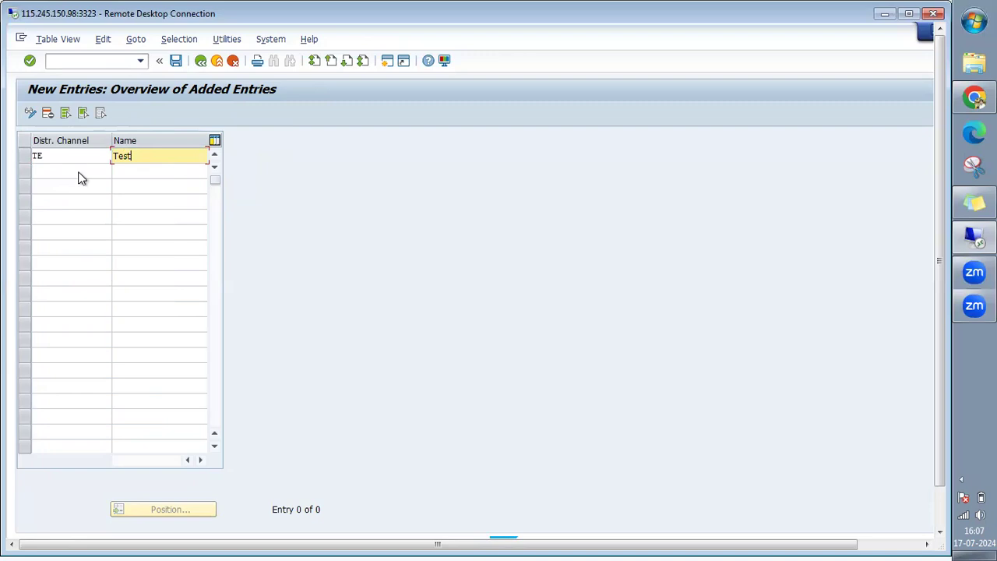
{"action": "key", "text": "Return"}
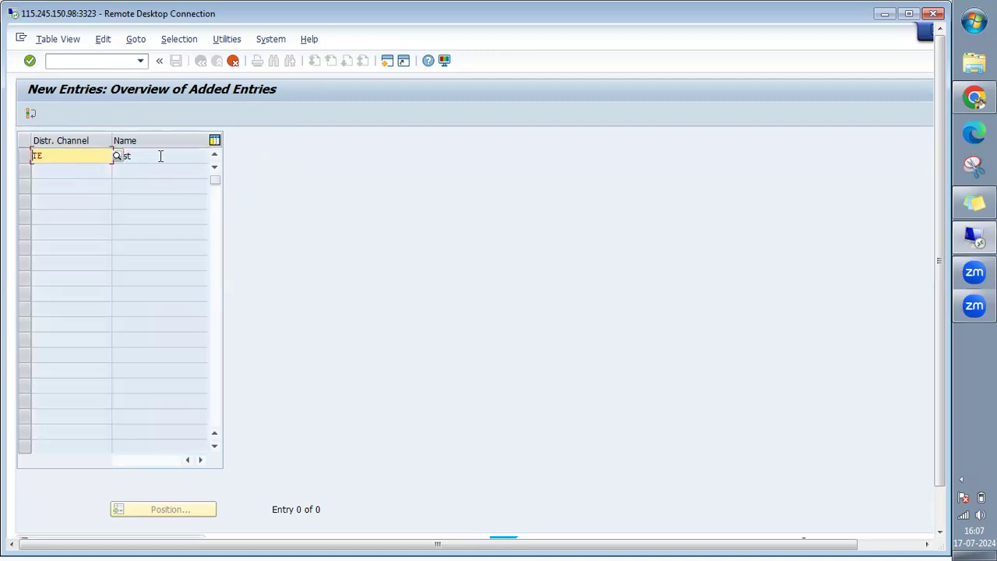
{"action": "left_click", "coordinate": [941, 511]}
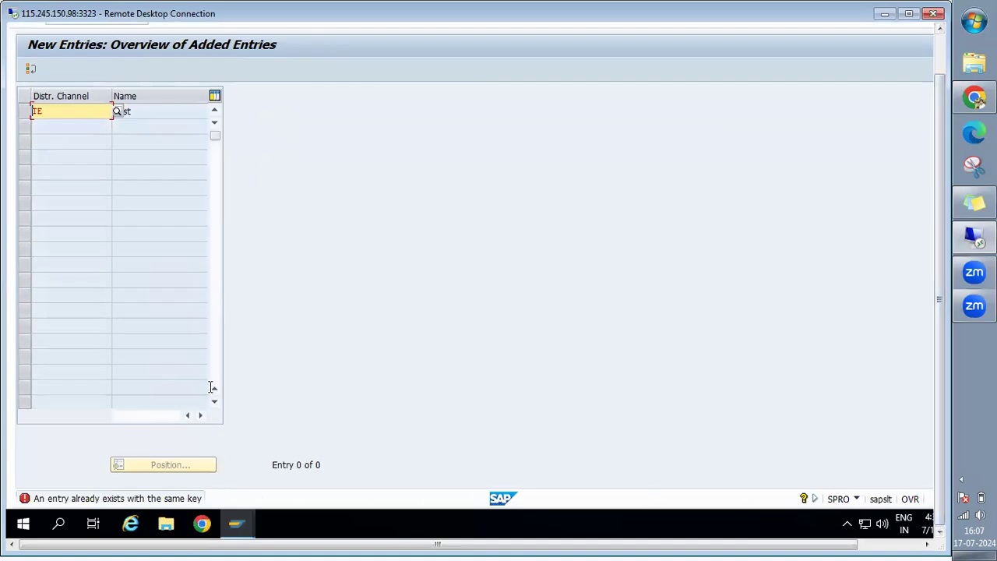
Change the duplicate channel code TE to TO and commit the entry.
{"action": "left_click", "coordinate": [54, 112]}
{"action": "key", "text": "BackSpace"}
{"action": "type", "text": "o"}
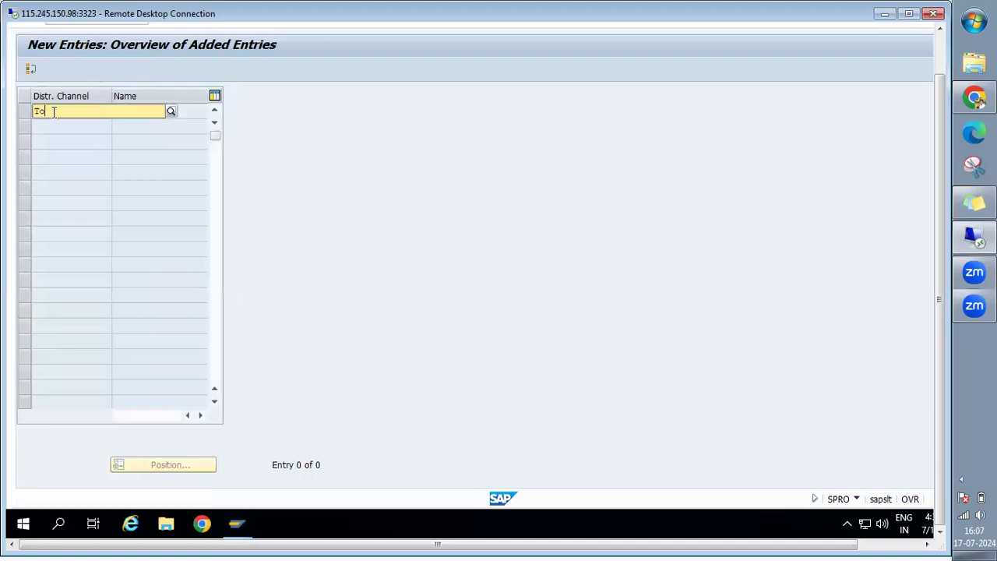
{"action": "key", "text": "BackSpace"}
{"action": "type", "text": "O"}
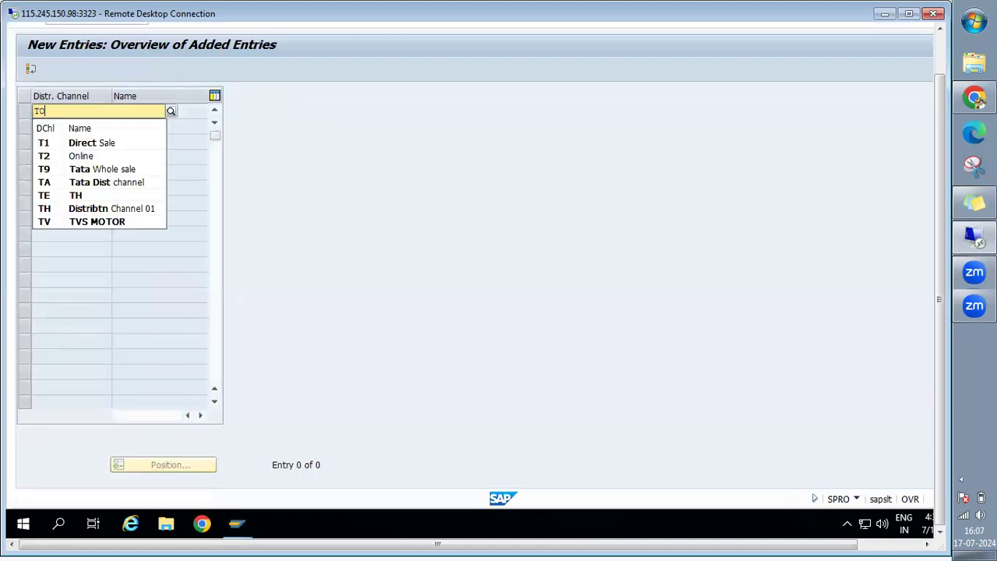
{"action": "key", "text": "Return"}
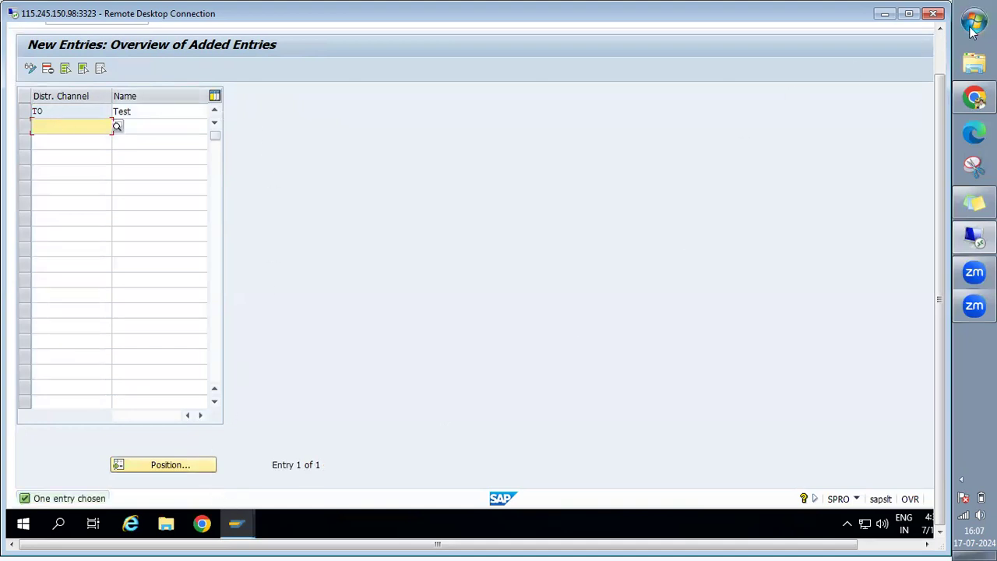
{"action": "left_click", "coordinate": [940, 49]}
Save channel TO into customizing request NSPK904120 'Evening Batch' after checking the own-requests list.
{"action": "left_click", "coordinate": [176, 60]}
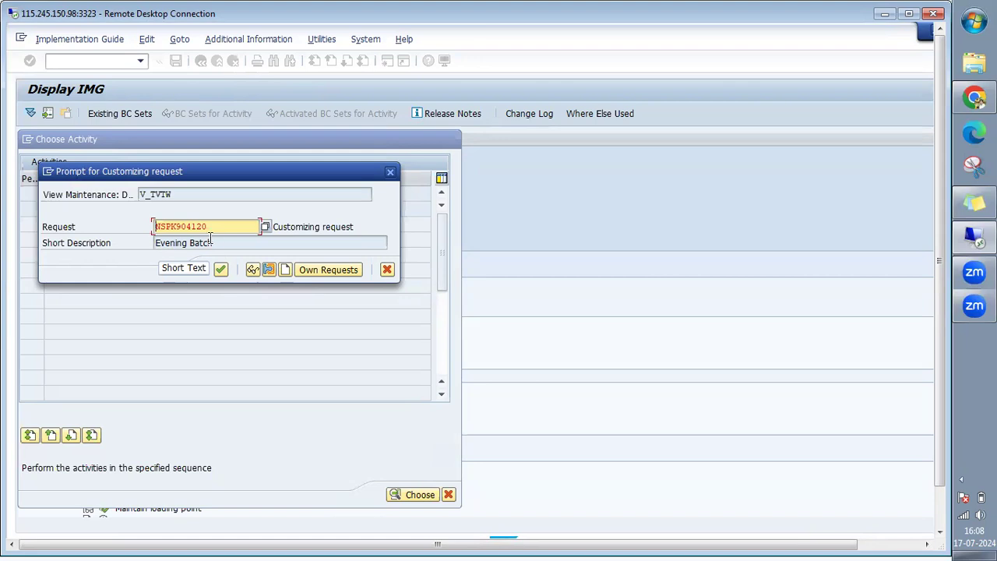
{"action": "key", "text": "Tab"}
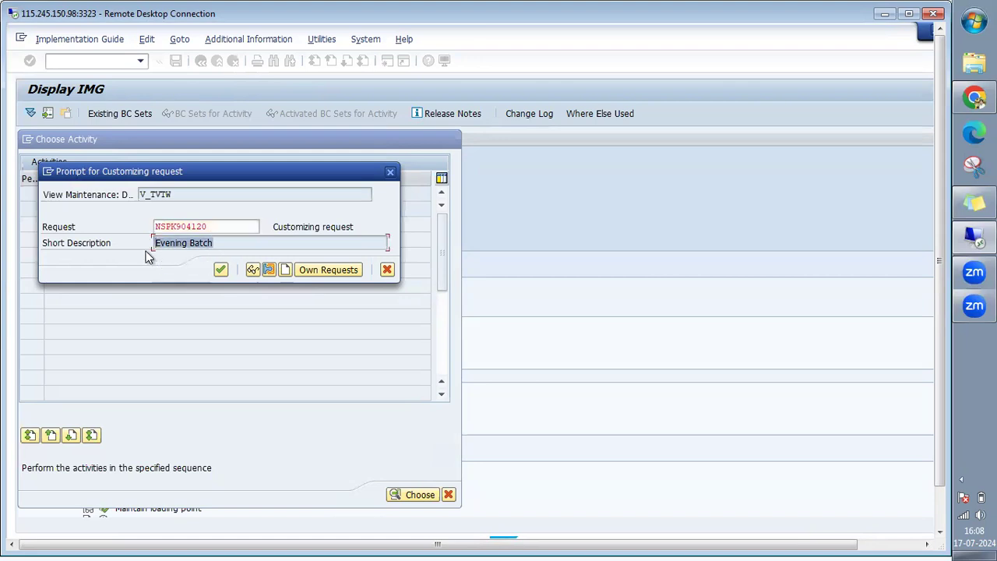
{"action": "left_click", "coordinate": [330, 270]}
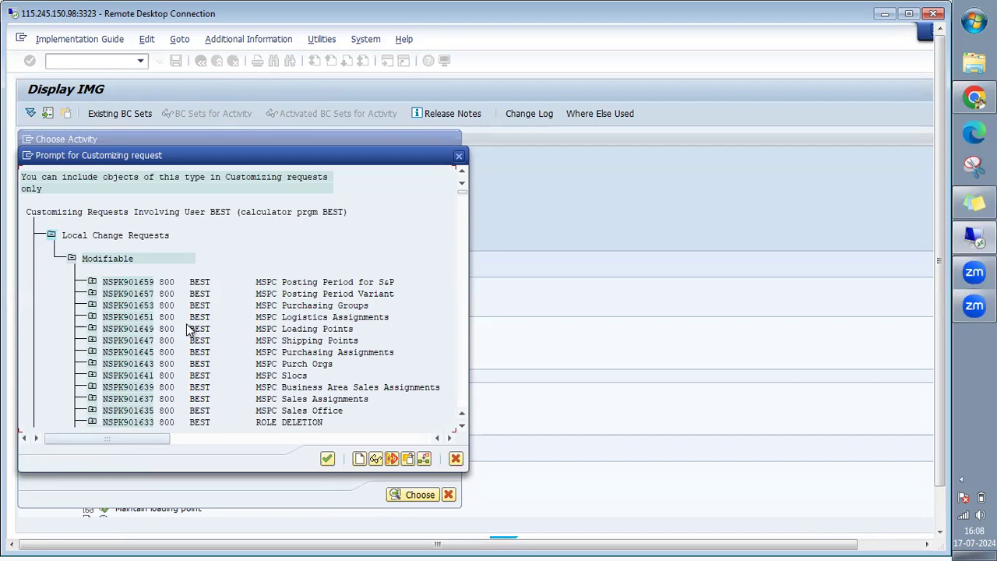
{"action": "left_click", "coordinate": [463, 320]}
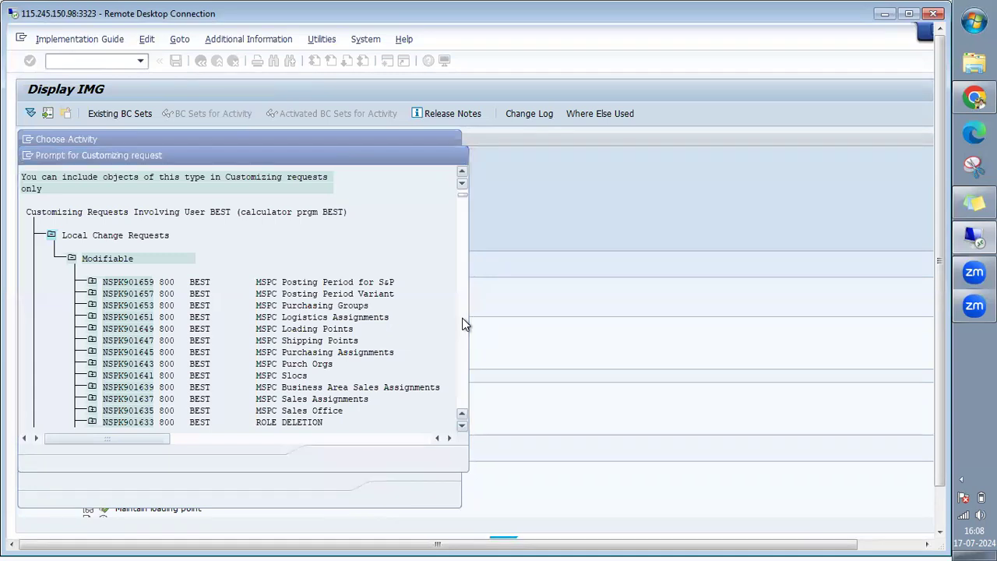
{"action": "left_click", "coordinate": [466, 365]}
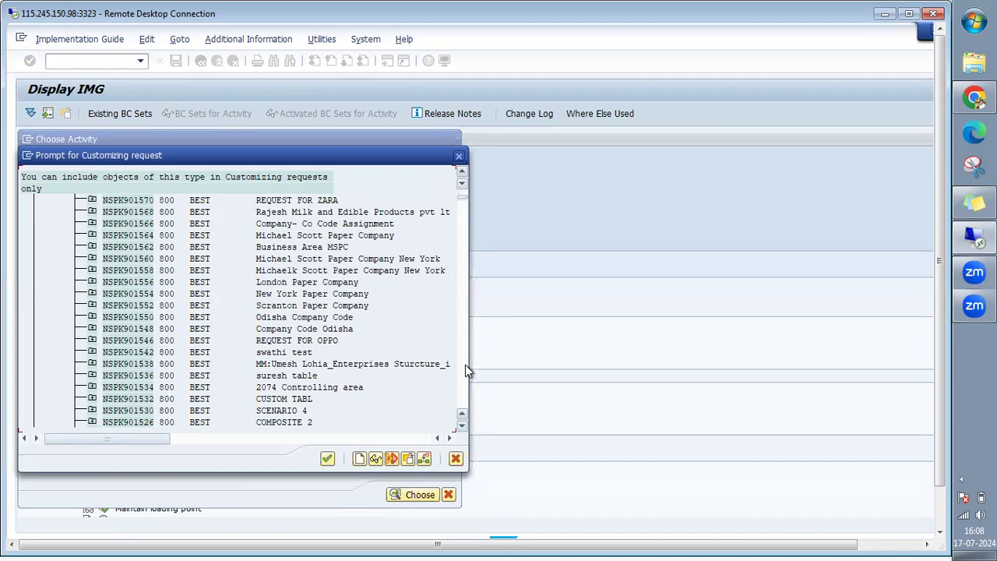
{"action": "left_click", "coordinate": [463, 387]}
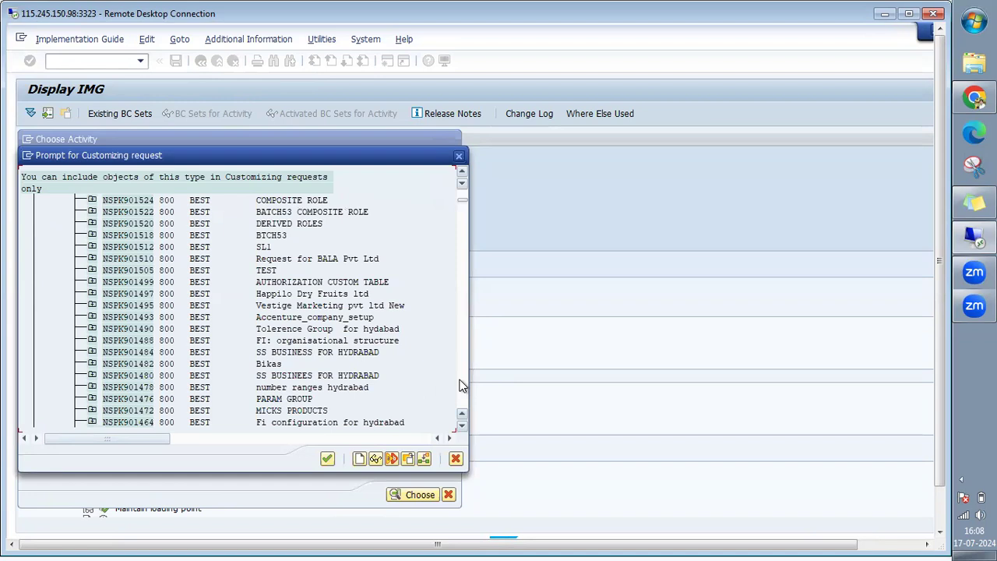
{"action": "left_click", "coordinate": [461, 385]}
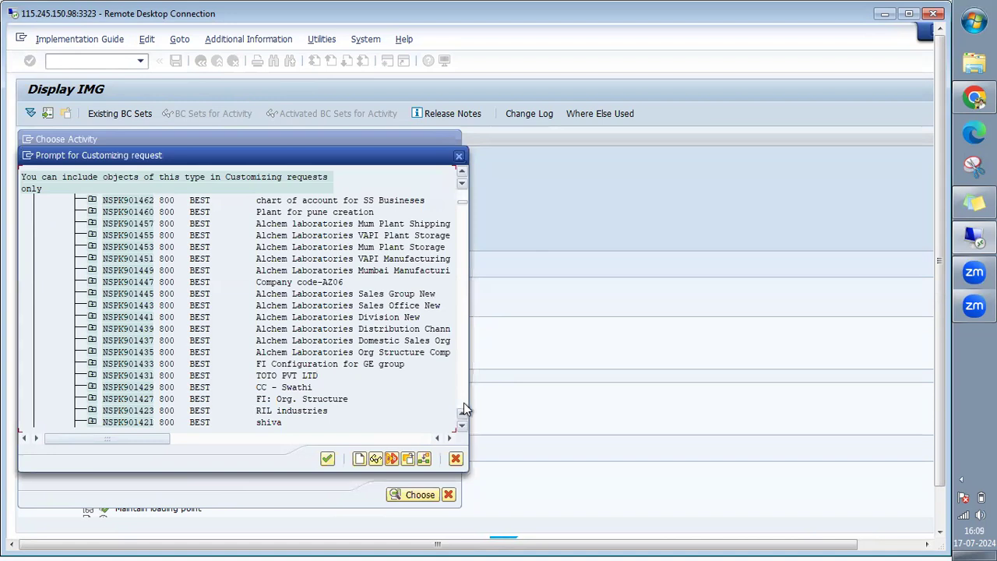
{"action": "left_click", "coordinate": [462, 397]}
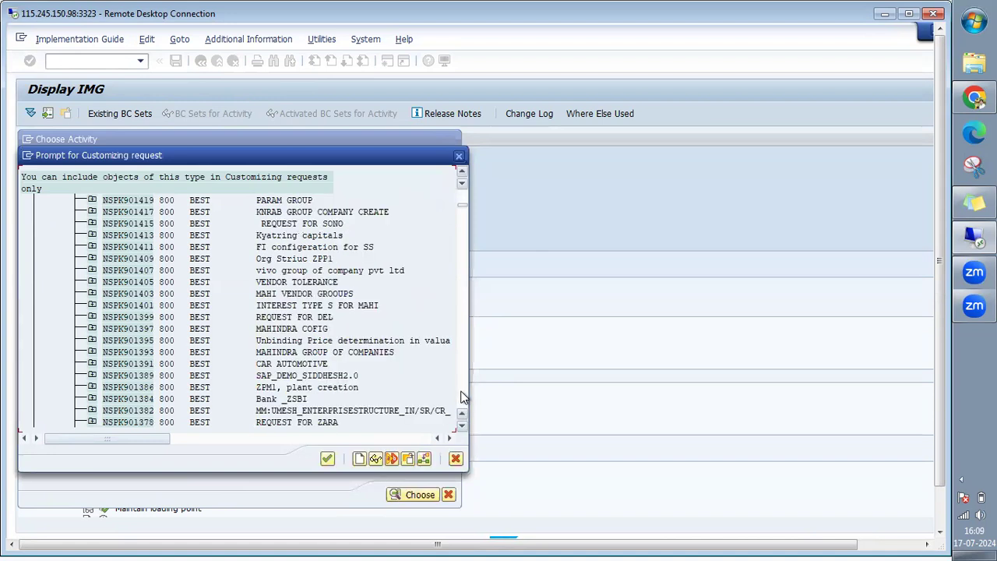
{"action": "left_click", "coordinate": [456, 460]}
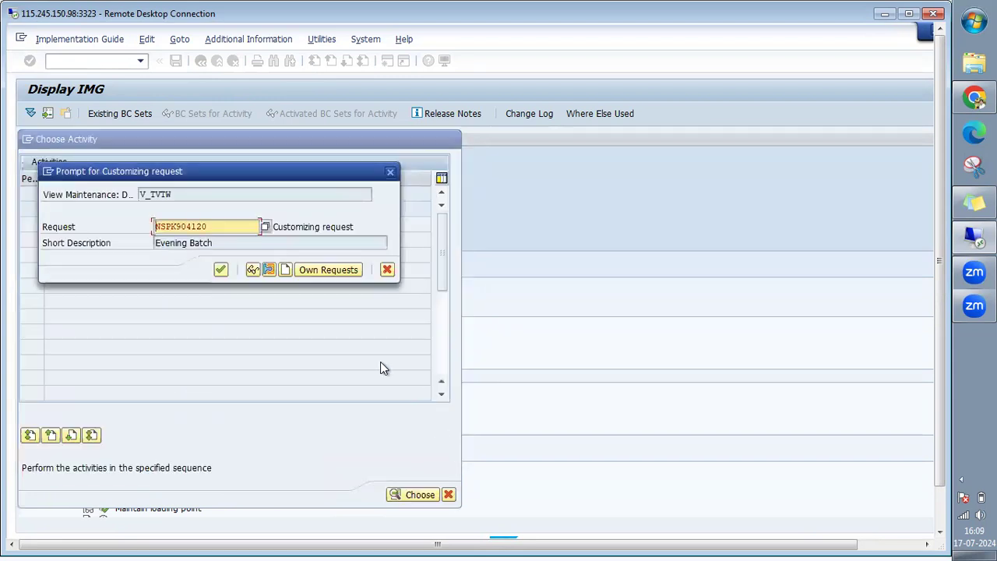
{"action": "left_click", "coordinate": [221, 270]}
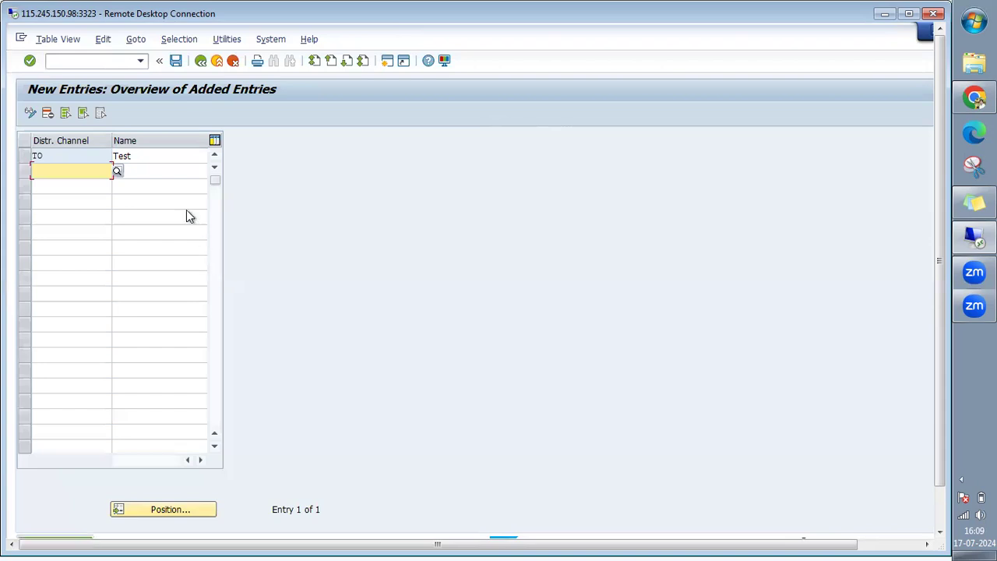
Back out of distribution channel maintenance and close the activity chooser to reveal the IMG tree.
{"action": "left_click", "coordinate": [200, 61]}
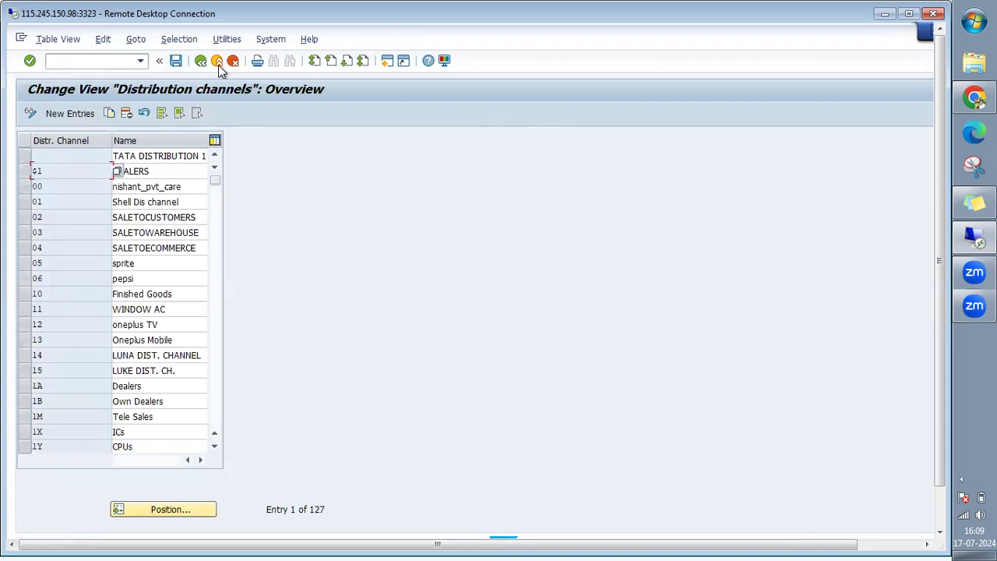
{"action": "left_click", "coordinate": [200, 62]}
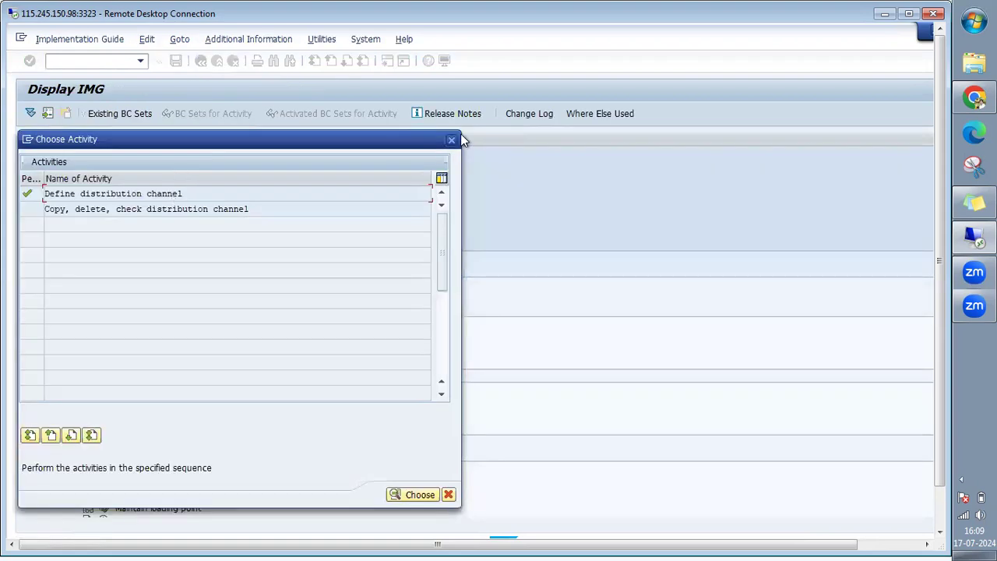
{"action": "left_click", "coordinate": [452, 139]}
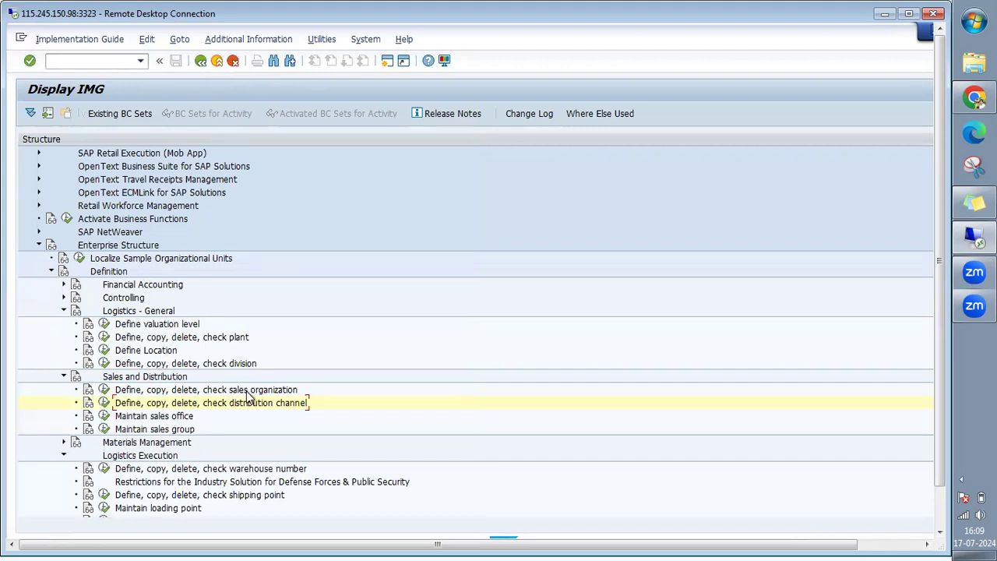
Collapse Definition and expand Assignment > Sales and Distribution to list its assignment activities.
{"action": "left_click", "coordinate": [223, 336]}
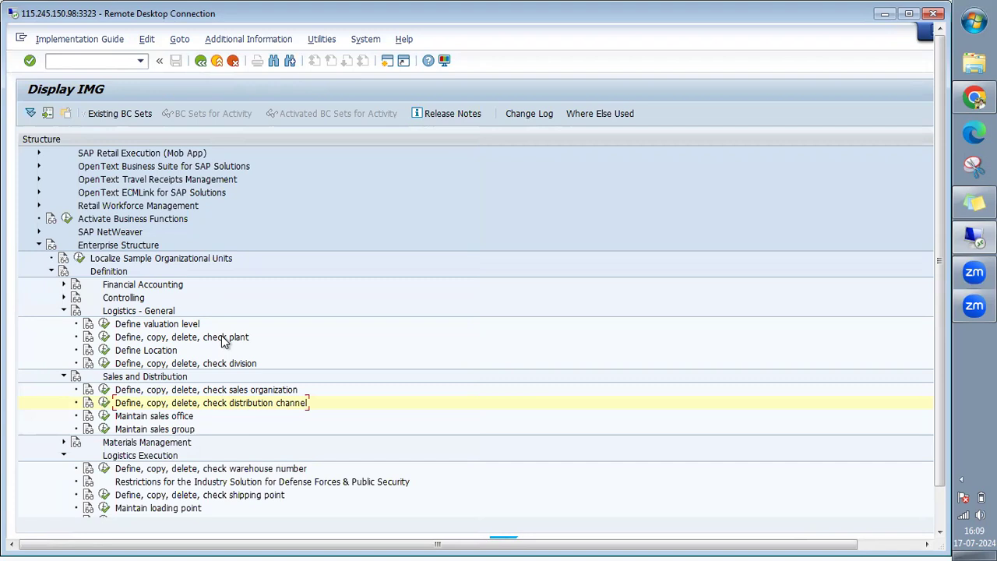
{"action": "left_click", "coordinate": [50, 272]}
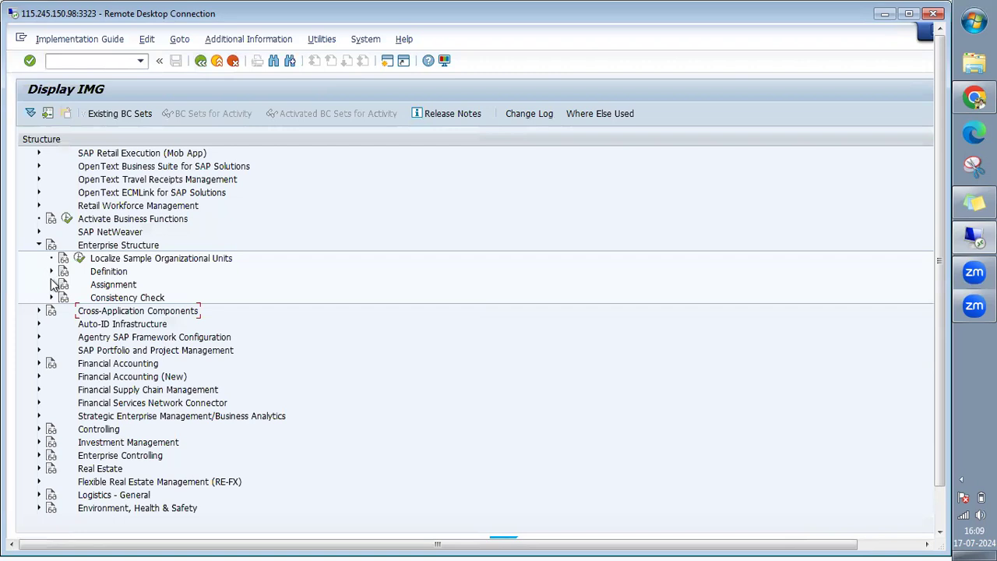
{"action": "left_click", "coordinate": [52, 284]}
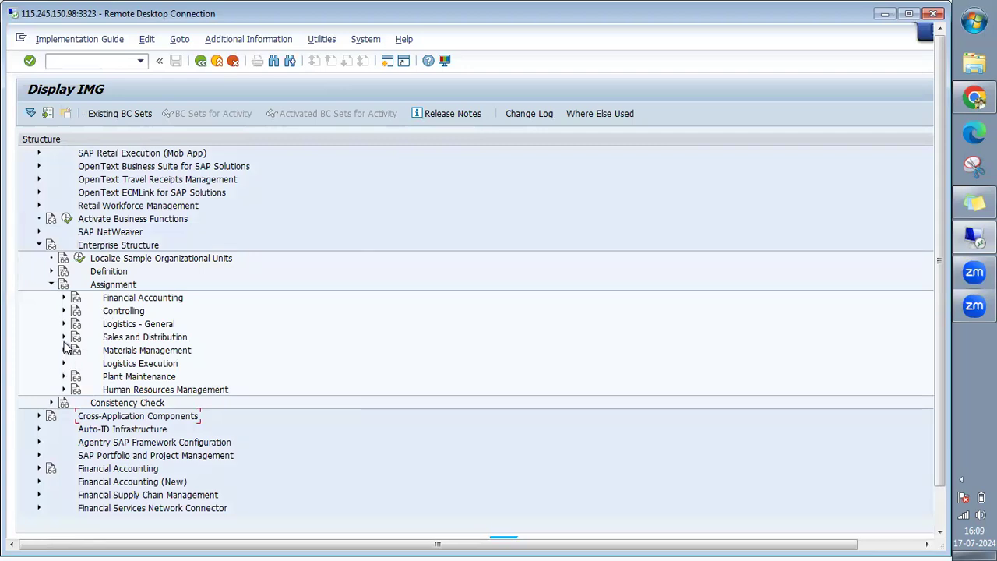
{"action": "left_click", "coordinate": [64, 298]}
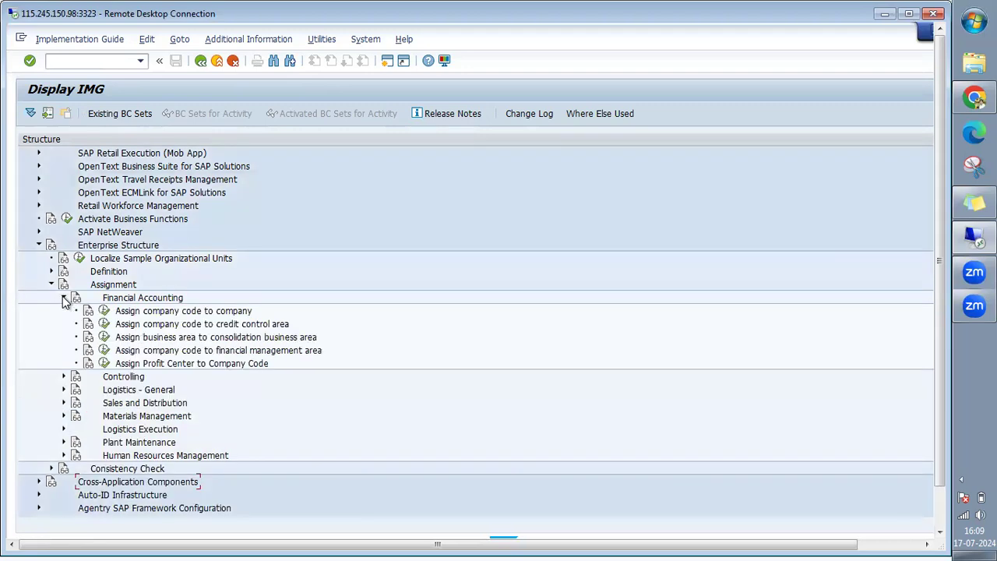
{"action": "left_click", "coordinate": [64, 298]}
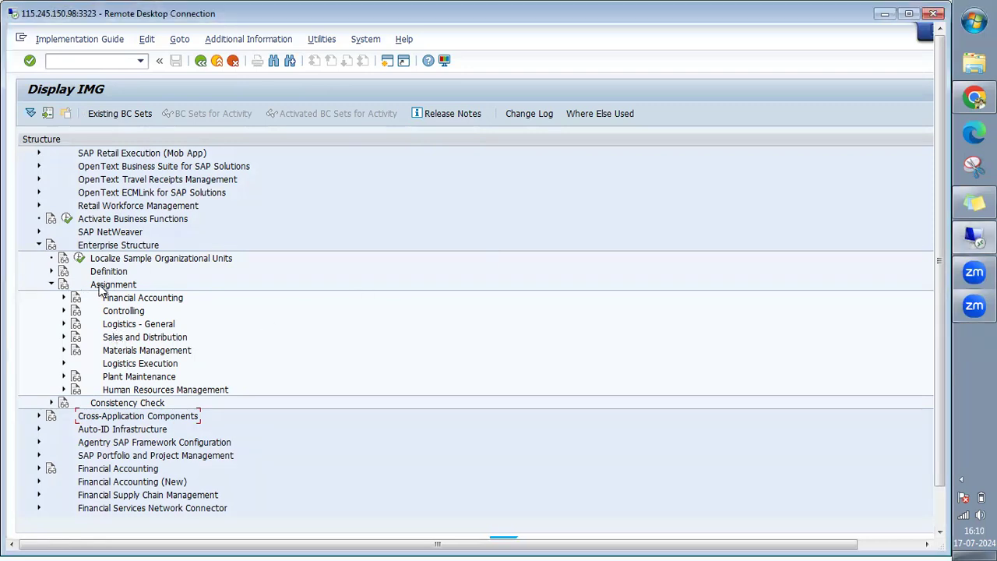
{"action": "left_click", "coordinate": [64, 298]}
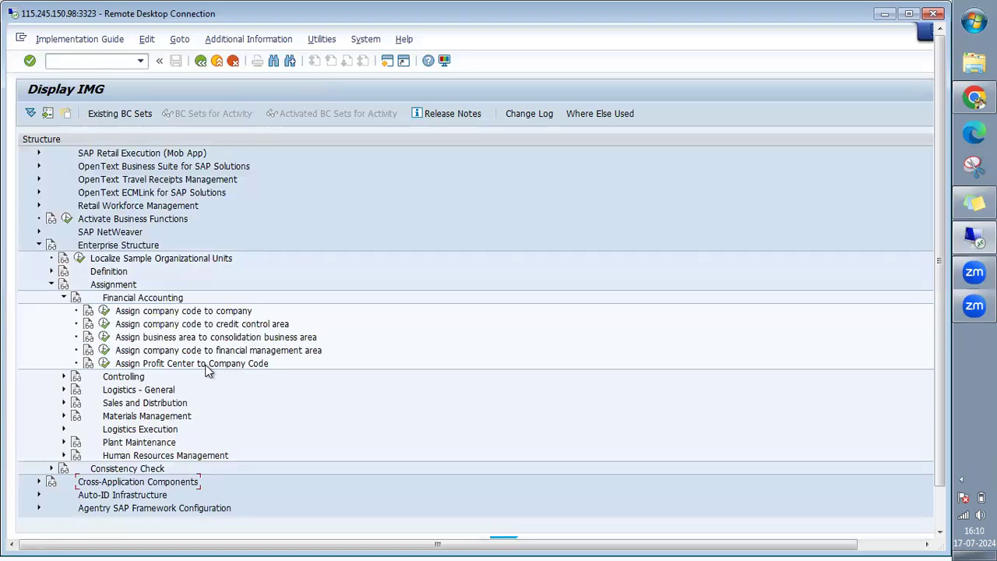
{"action": "left_click", "coordinate": [64, 298]}
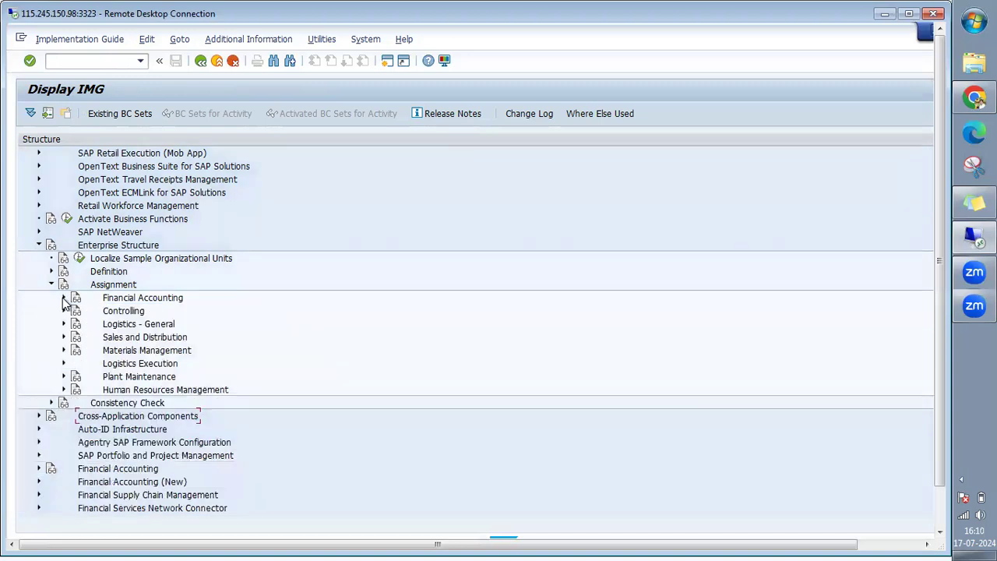
{"action": "left_click", "coordinate": [145, 342]}
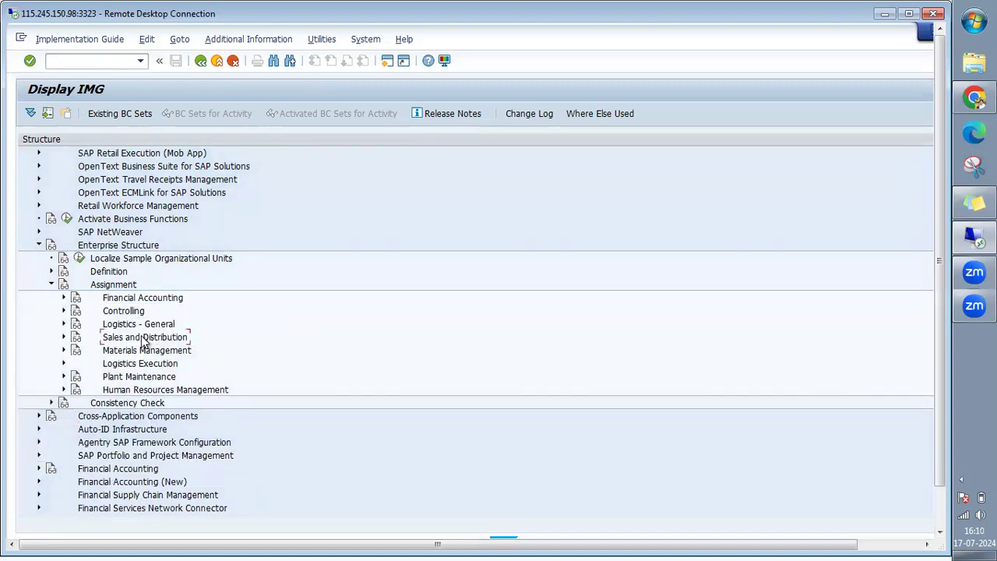
{"action": "left_click", "coordinate": [64, 338]}
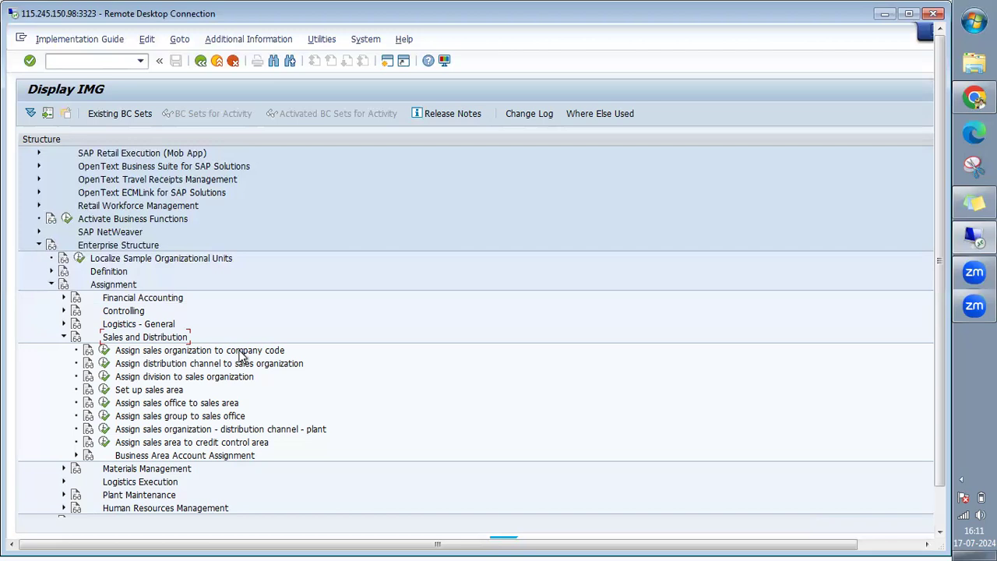
Execute 'Assign sales organization to company code' to list the 112 existing assignments.
{"action": "left_click", "coordinate": [104, 352]}
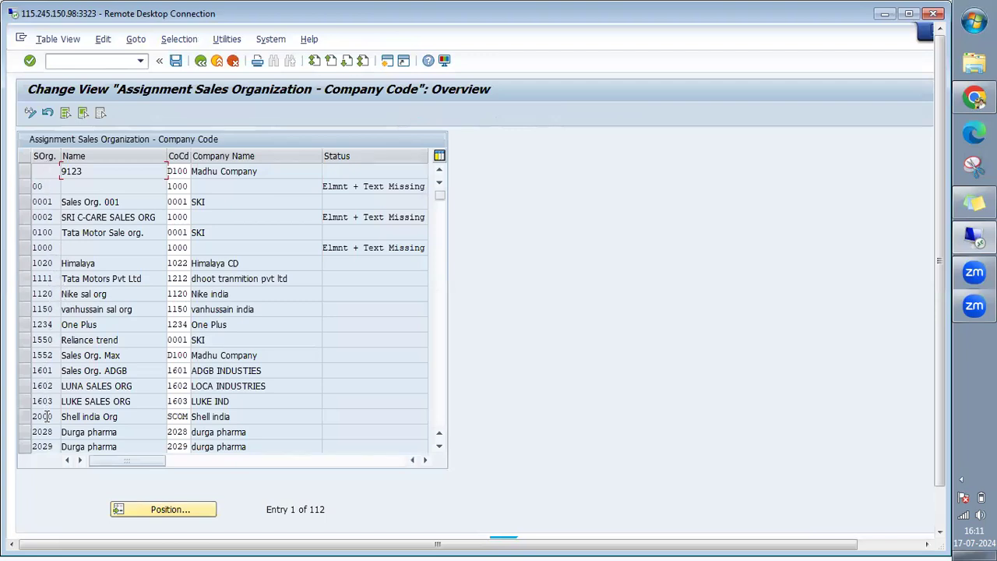
{"action": "left_click", "coordinate": [23, 421]}
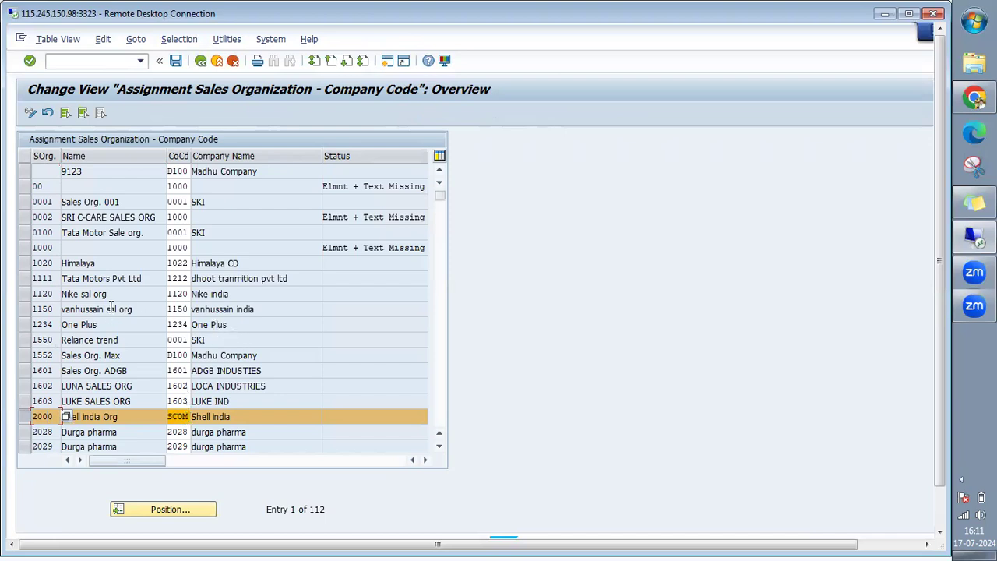
{"action": "scroll", "coordinate": [110, 307], "scroll_direction": "down", "scroll_amount": 3}
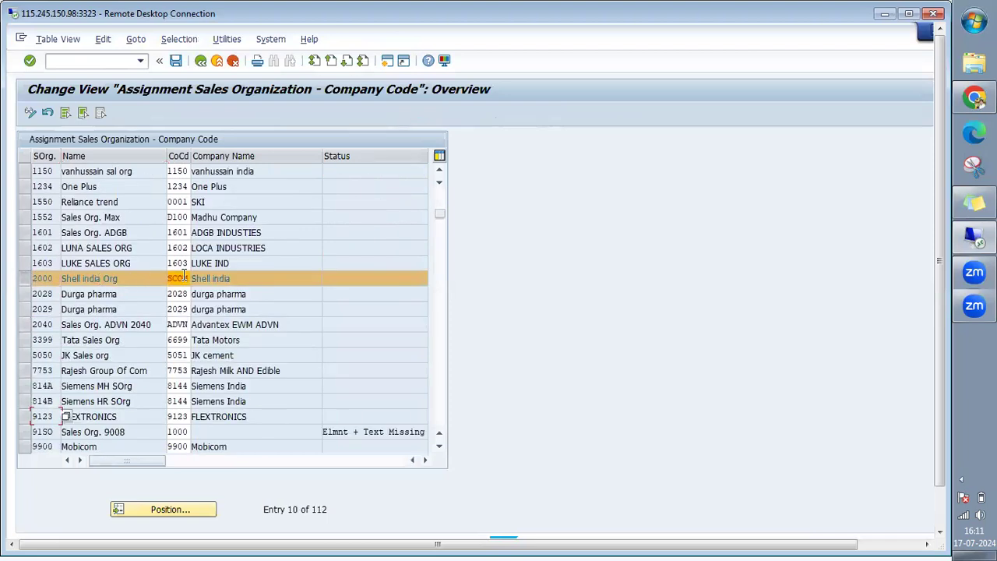
{"action": "scroll", "coordinate": [176, 235], "scroll_direction": "up", "scroll_amount": 3}
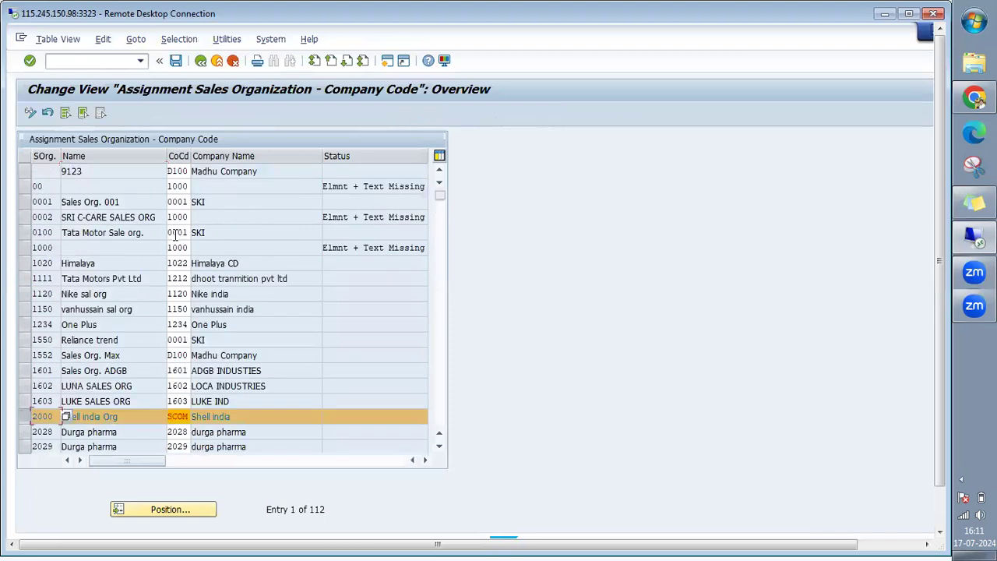
{"action": "left_click", "coordinate": [23, 186]}
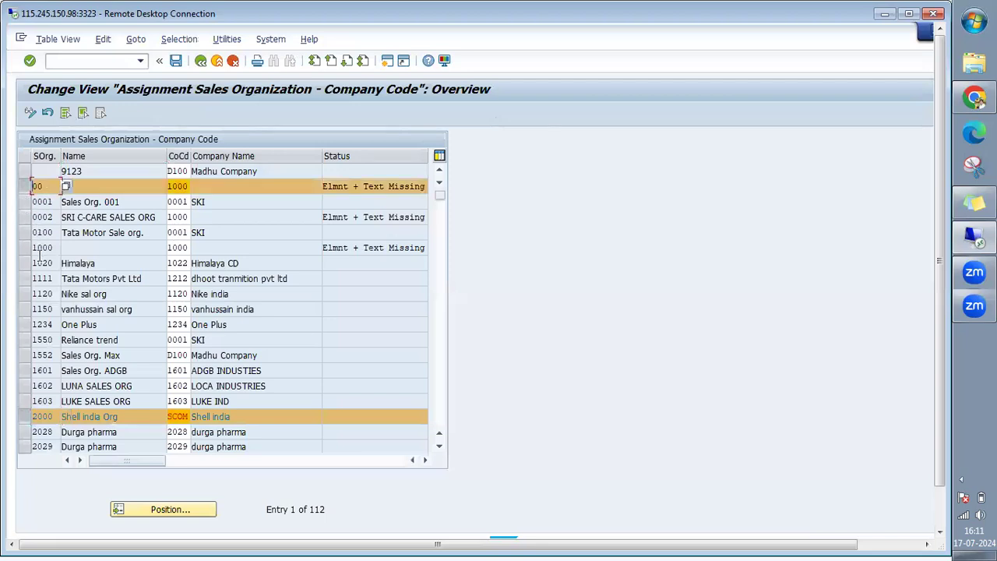
{"action": "left_click", "coordinate": [25, 250]}
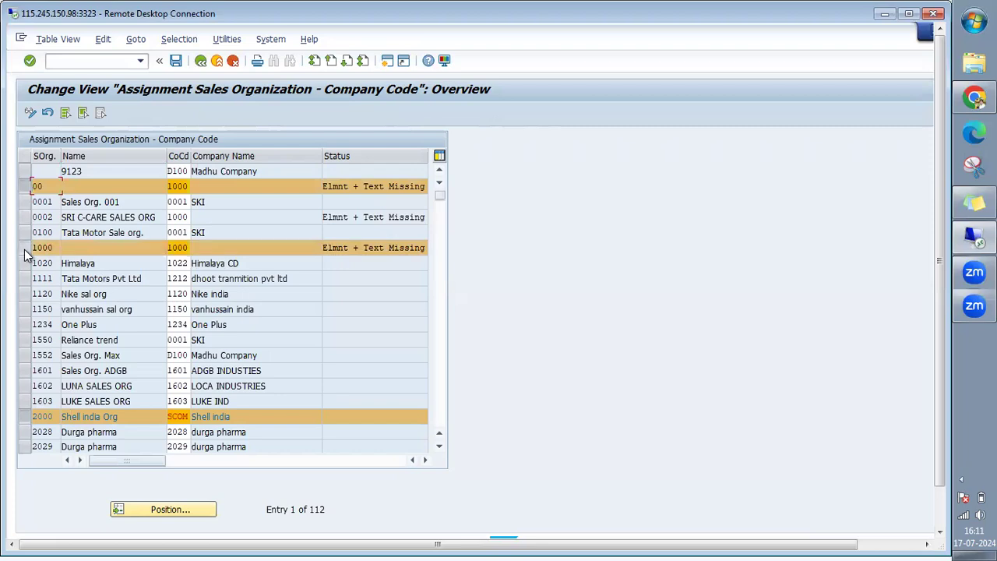
{"action": "left_click", "coordinate": [23, 219]}
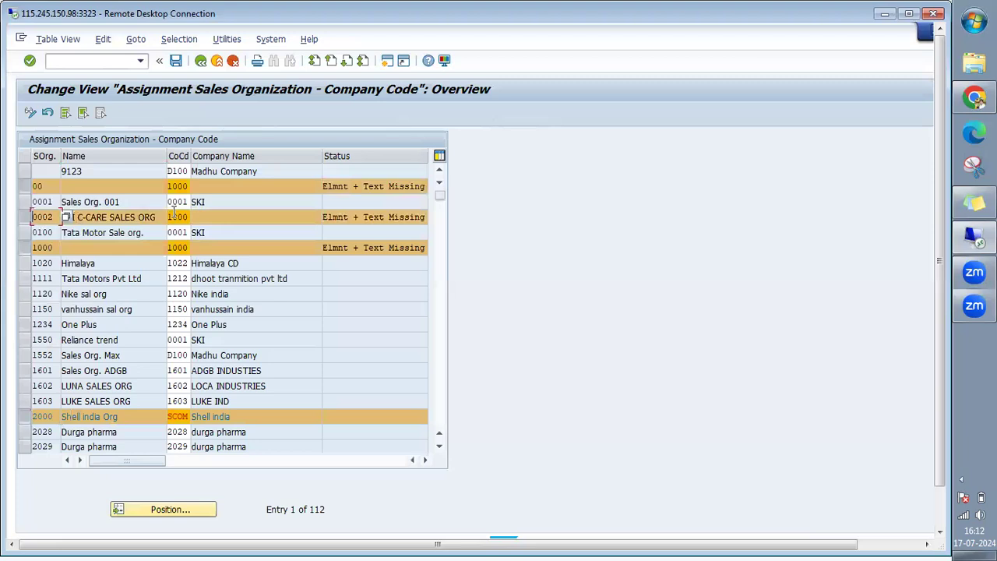
{"action": "left_click", "coordinate": [23, 219]}
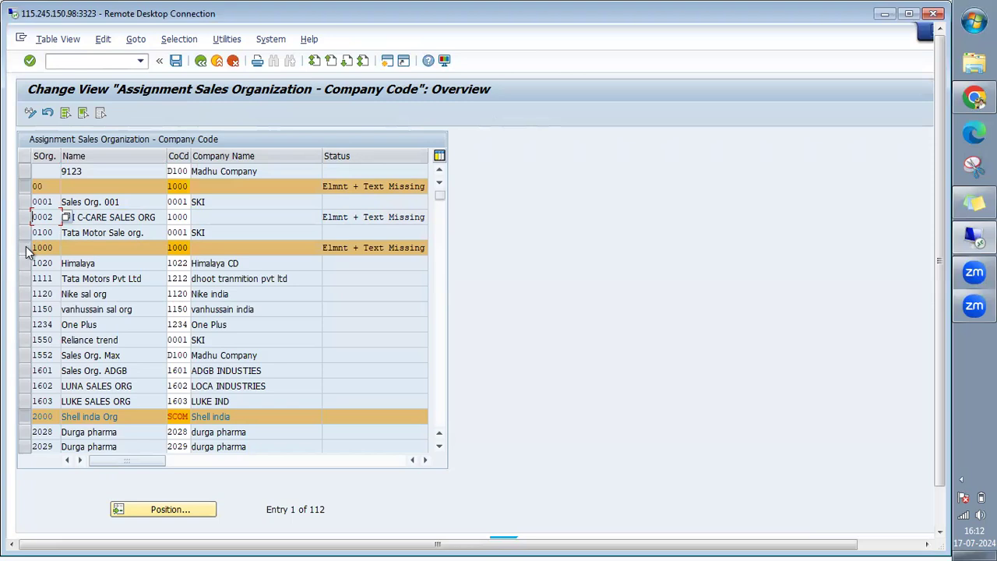
{"action": "left_click", "coordinate": [26, 249]}
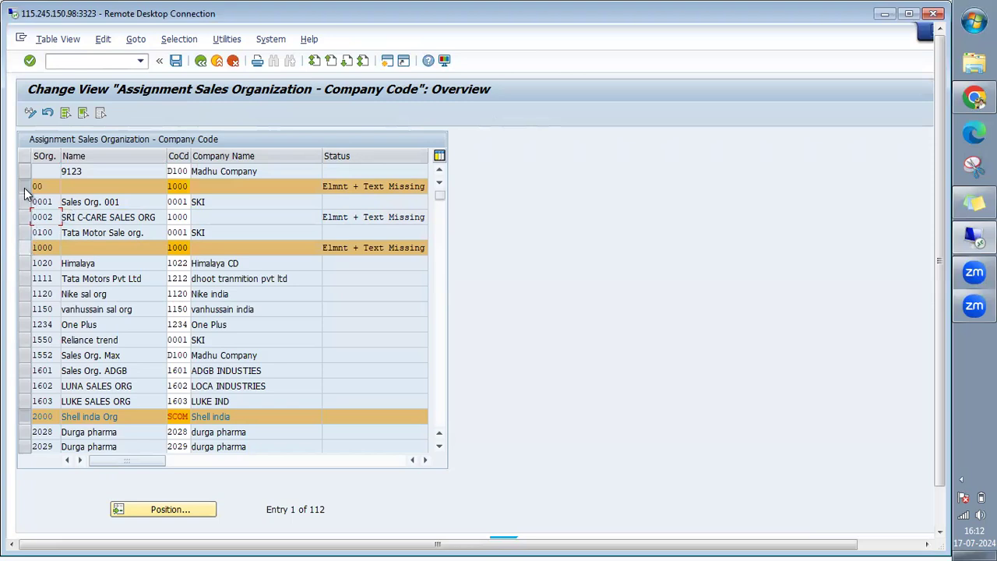
{"action": "left_click", "coordinate": [25, 248]}
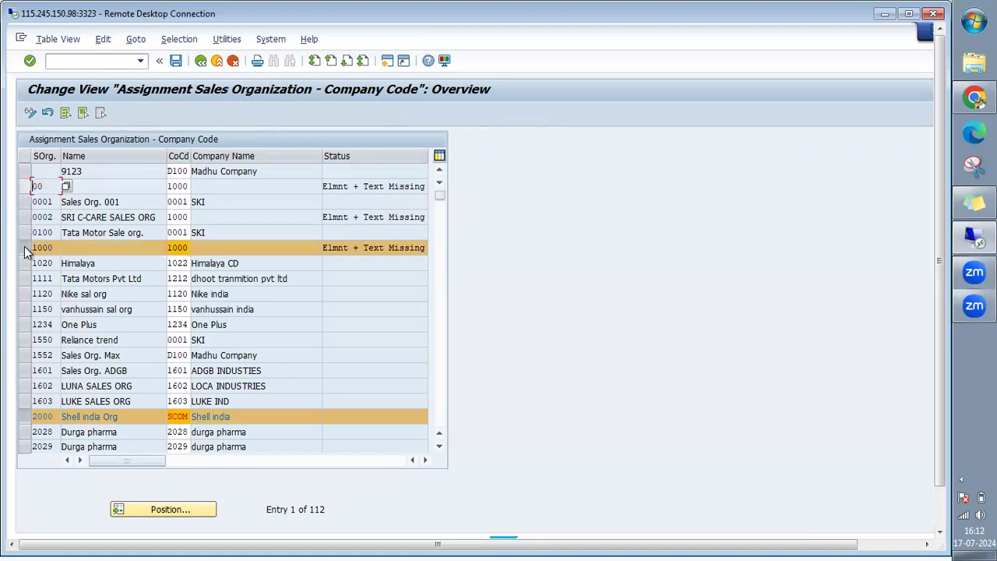
{"action": "left_click", "coordinate": [26, 248]}
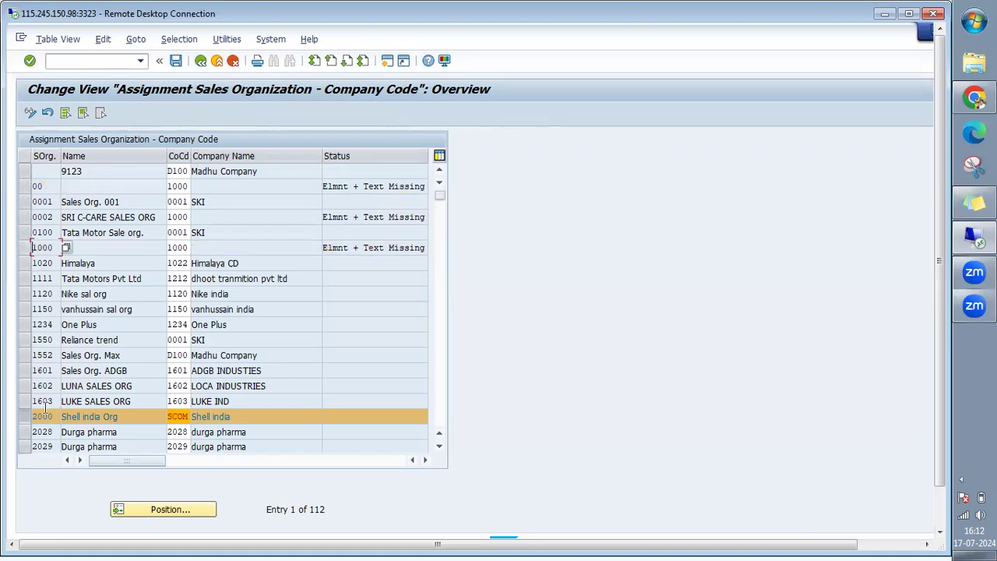
{"action": "left_click", "coordinate": [25, 417]}
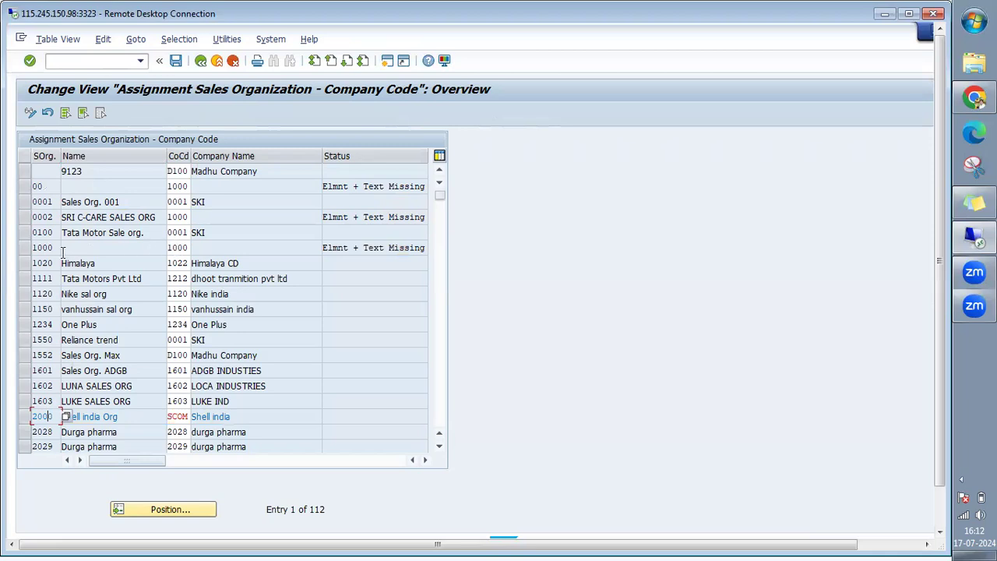
Widen the SOrg. column so the codes show in full, then select row 1150.
{"action": "left_click_drag", "start_coordinate": [42, 253], "coordinate": [41, 253]}
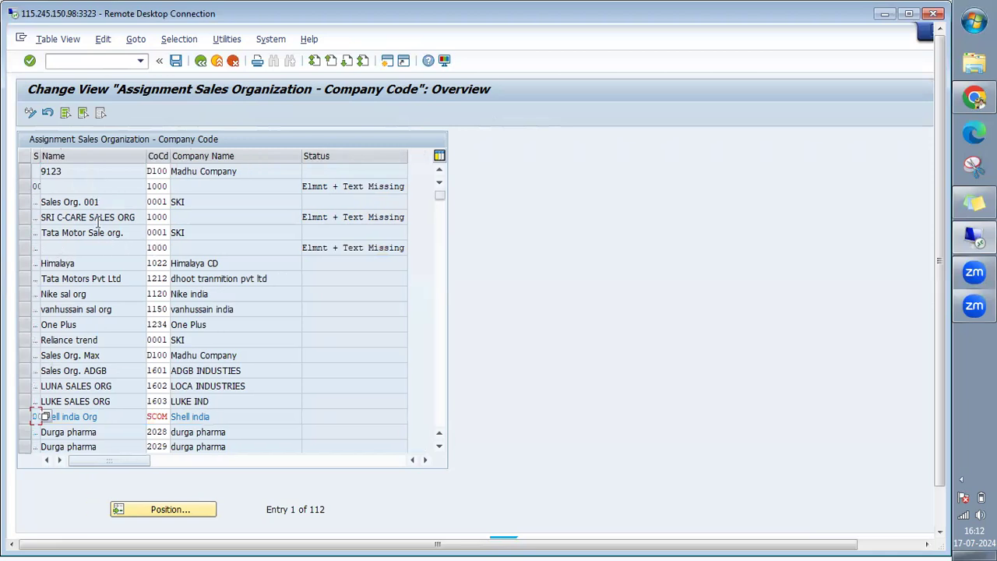
{"action": "left_click_drag", "start_coordinate": [38, 156], "coordinate": [31, 265]}
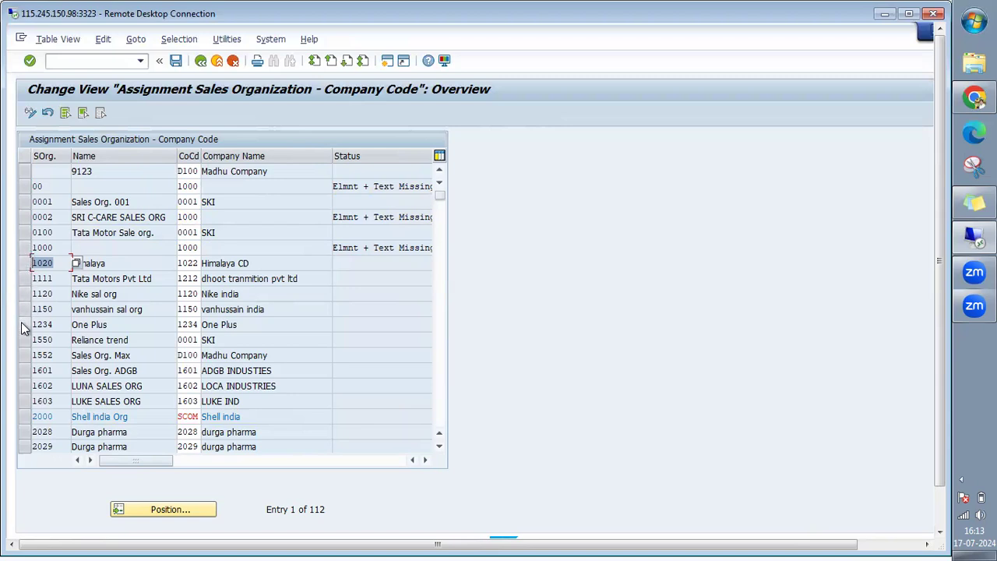
{"action": "left_click", "coordinate": [54, 311]}
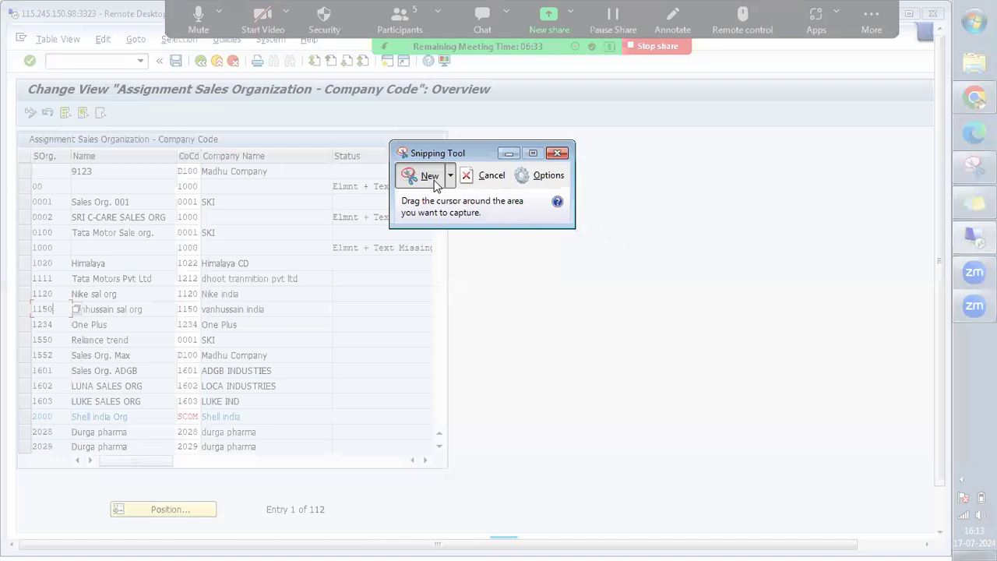
Snip the blank area beside the table and write S.Org and CoP headings in red.
{"action": "left_click", "coordinate": [431, 178]}
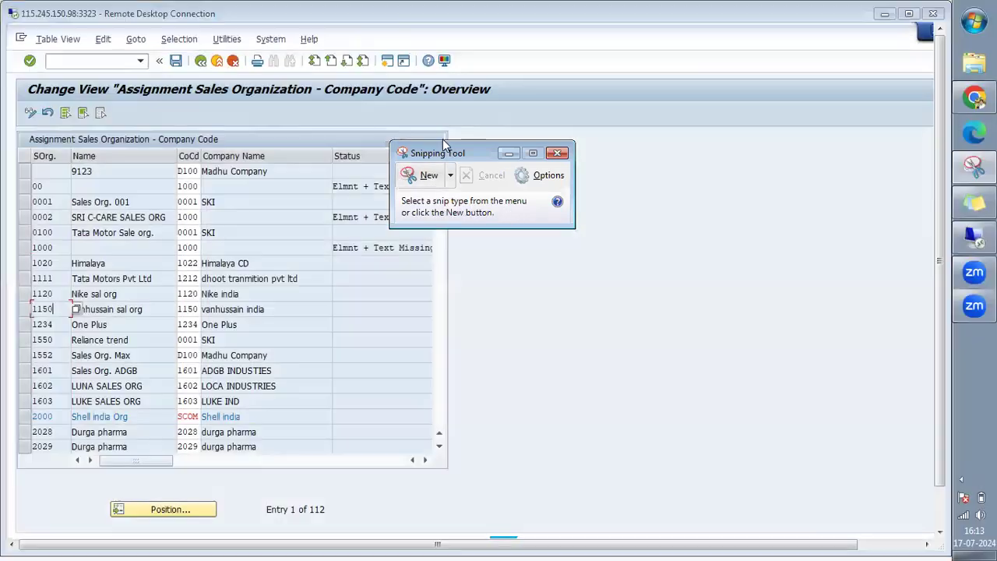
{"action": "left_click", "coordinate": [421, 175]}
{"action": "left_click_drag", "start_coordinate": [394, 108], "coordinate": [886, 482]}
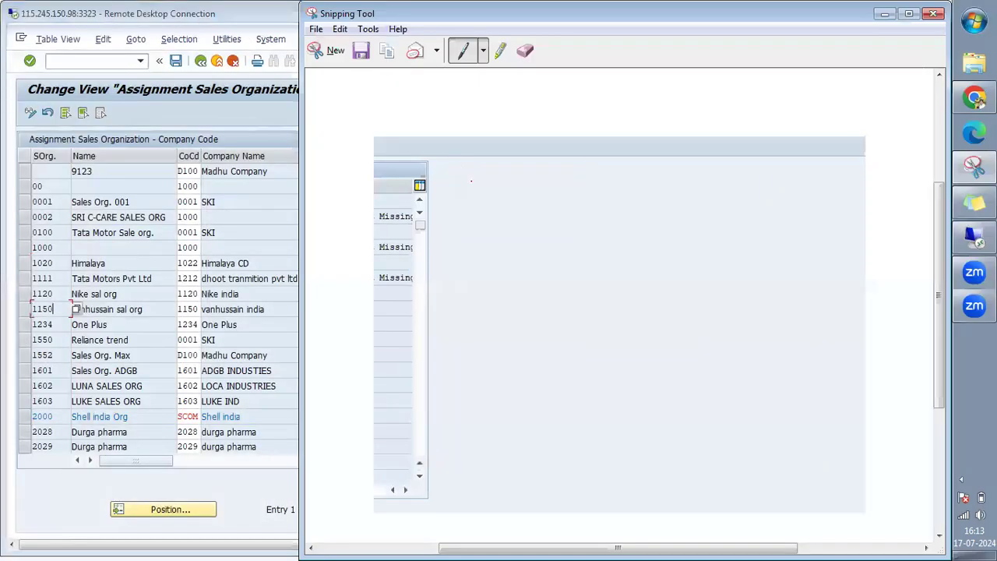
{"action": "mouse_move", "coordinate": [479, 191]}
{"action": "left_mouse_down"}
{"action": "mouse_move", "coordinate": [468, 195]}
{"action": "mouse_move", "coordinate": [481, 215]}
{"action": "mouse_move", "coordinate": [464, 222]}
{"action": "left_mouse_up"}
{"action": "mouse_move", "coordinate": [513, 185]}
{"action": "left_mouse_down"}
{"action": "mouse_move", "coordinate": [526, 215]}
{"action": "mouse_move", "coordinate": [515, 185]}
{"action": "mouse_move", "coordinate": [549, 188]}
{"action": "mouse_move", "coordinate": [546, 219]}
{"action": "mouse_move", "coordinate": [562, 221]}
{"action": "left_mouse_up"}
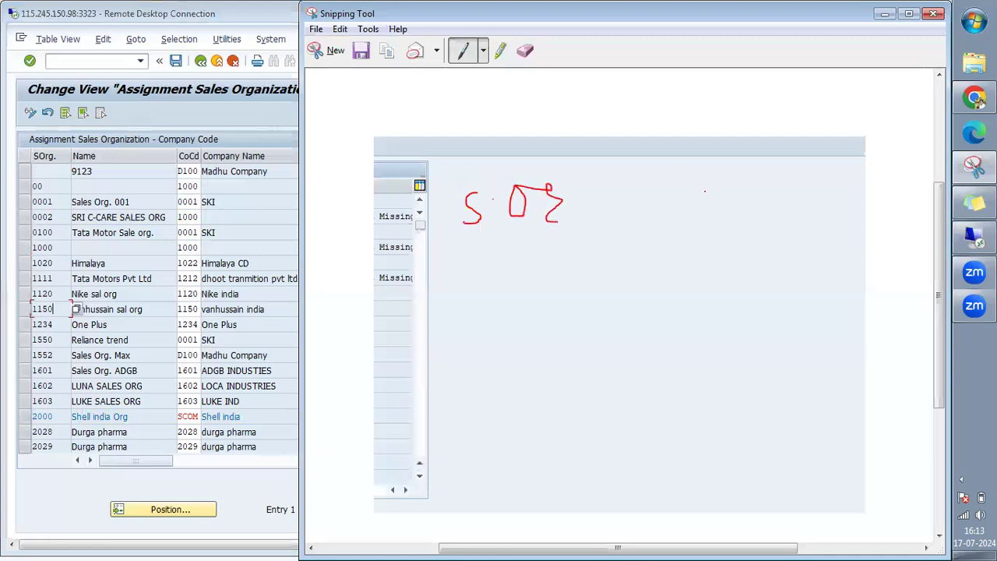
{"action": "mouse_move", "coordinate": [767, 181]}
{"action": "left_mouse_down"}
{"action": "mouse_move", "coordinate": [770, 206]}
{"action": "mouse_move", "coordinate": [781, 203]}
{"action": "mouse_move", "coordinate": [789, 212]}
{"action": "mouse_move", "coordinate": [772, 204]}
{"action": "mouse_move", "coordinate": [794, 223]}
{"action": "mouse_move", "coordinate": [814, 185]}
{"action": "mouse_move", "coordinate": [799, 199]}
{"action": "left_mouse_up"}
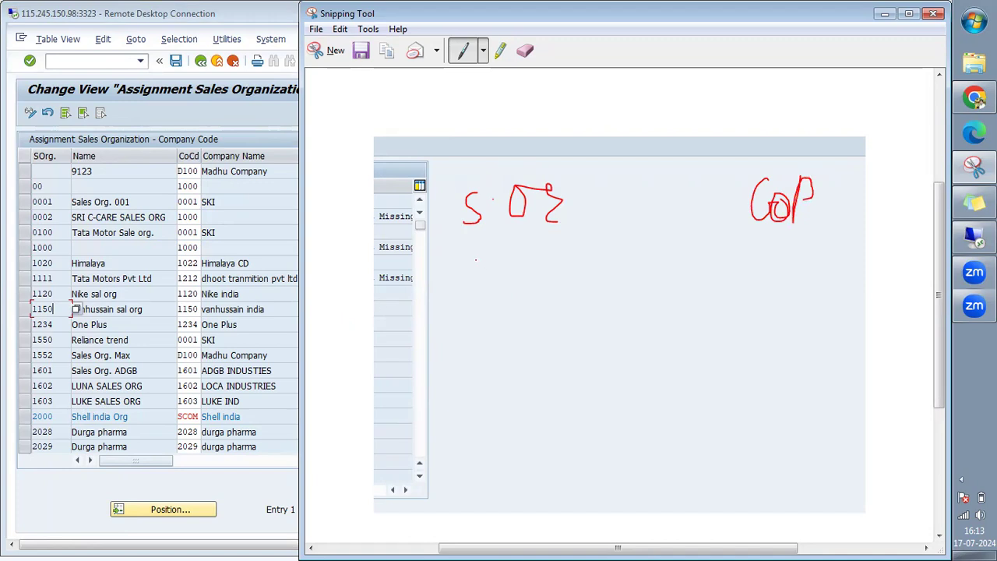
Write sales organizations 1000 and 5000 with company codes 2000 and 2050 beside them.
{"action": "mouse_move", "coordinate": [474, 260]}
{"action": "left_mouse_down"}
{"action": "mouse_move", "coordinate": [473, 288]}
{"action": "mouse_move", "coordinate": [490, 286]}
{"action": "mouse_move", "coordinate": [499, 265]}
{"action": "mouse_move", "coordinate": [530, 282]}
{"action": "mouse_move", "coordinate": [538, 266]}
{"action": "mouse_move", "coordinate": [574, 268]}
{"action": "mouse_move", "coordinate": [559, 263]}
{"action": "left_mouse_up"}
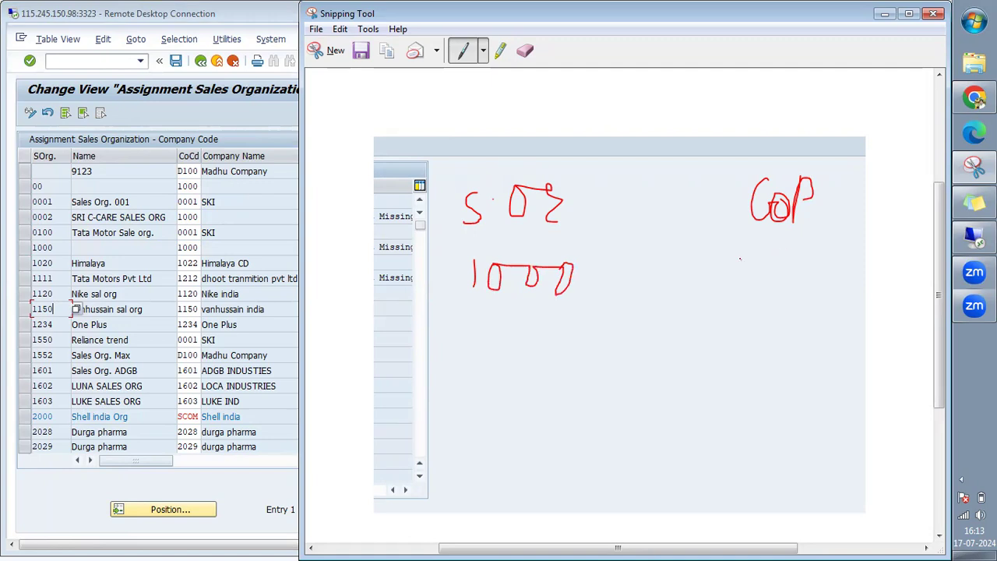
{"action": "mouse_move", "coordinate": [737, 246]}
{"action": "left_mouse_down"}
{"action": "mouse_move", "coordinate": [746, 279]}
{"action": "mouse_move", "coordinate": [770, 288]}
{"action": "left_mouse_up"}
{"action": "mouse_move", "coordinate": [787, 229]}
{"action": "left_mouse_down"}
{"action": "mouse_move", "coordinate": [788, 272]}
{"action": "mouse_move", "coordinate": [815, 232]}
{"action": "mouse_move", "coordinate": [826, 282]}
{"action": "mouse_move", "coordinate": [818, 237]}
{"action": "mouse_move", "coordinate": [835, 232]}
{"action": "mouse_move", "coordinate": [832, 291]}
{"action": "mouse_move", "coordinate": [838, 234]}
{"action": "left_mouse_up"}
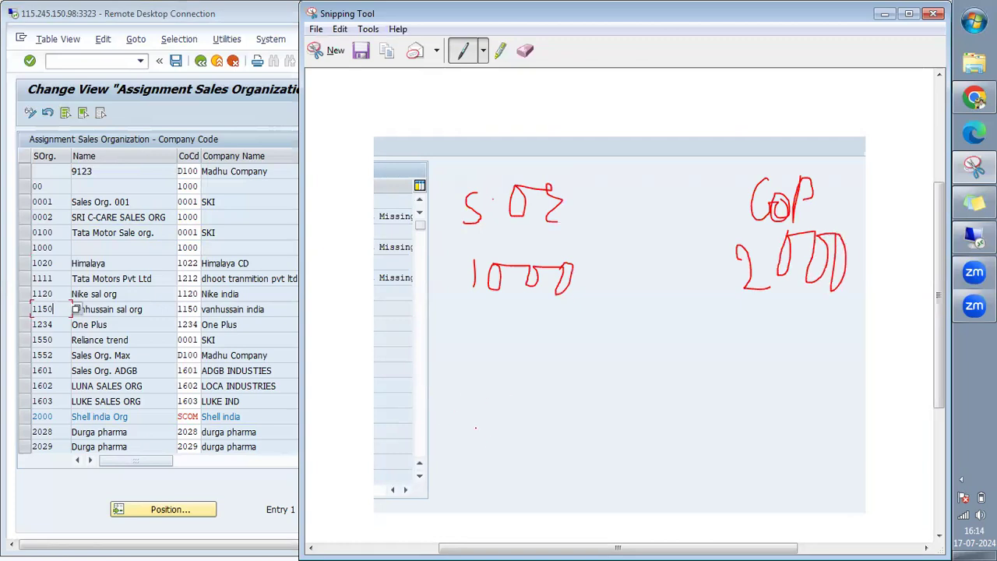
{"action": "mouse_move", "coordinate": [472, 326]}
{"action": "left_mouse_down"}
{"action": "mouse_move", "coordinate": [459, 343]}
{"action": "mouse_move", "coordinate": [470, 352]}
{"action": "mouse_move", "coordinate": [455, 360]}
{"action": "left_mouse_up"}
{"action": "mouse_move", "coordinate": [489, 332]}
{"action": "left_mouse_down"}
{"action": "mouse_move", "coordinate": [541, 332]}
{"action": "mouse_move", "coordinate": [552, 343]}
{"action": "mouse_move", "coordinate": [579, 332]}
{"action": "mouse_move", "coordinate": [597, 347]}
{"action": "mouse_move", "coordinate": [585, 329]}
{"action": "left_mouse_up"}
{"action": "mouse_move", "coordinate": [734, 322]}
{"action": "left_mouse_down"}
{"action": "mouse_move", "coordinate": [745, 334]}
{"action": "mouse_move", "coordinate": [736, 358]}
{"action": "mouse_move", "coordinate": [787, 357]}
{"action": "left_mouse_up"}
{"action": "mouse_move", "coordinate": [785, 321]}
{"action": "left_mouse_down"}
{"action": "mouse_move", "coordinate": [786, 355]}
{"action": "mouse_move", "coordinate": [797, 321]}
{"action": "mouse_move", "coordinate": [815, 352]}
{"action": "mouse_move", "coordinate": [826, 328]}
{"action": "mouse_move", "coordinate": [834, 346]}
{"action": "mouse_move", "coordinate": [848, 321]}
{"action": "mouse_move", "coordinate": [825, 322]}
{"action": "left_mouse_up"}
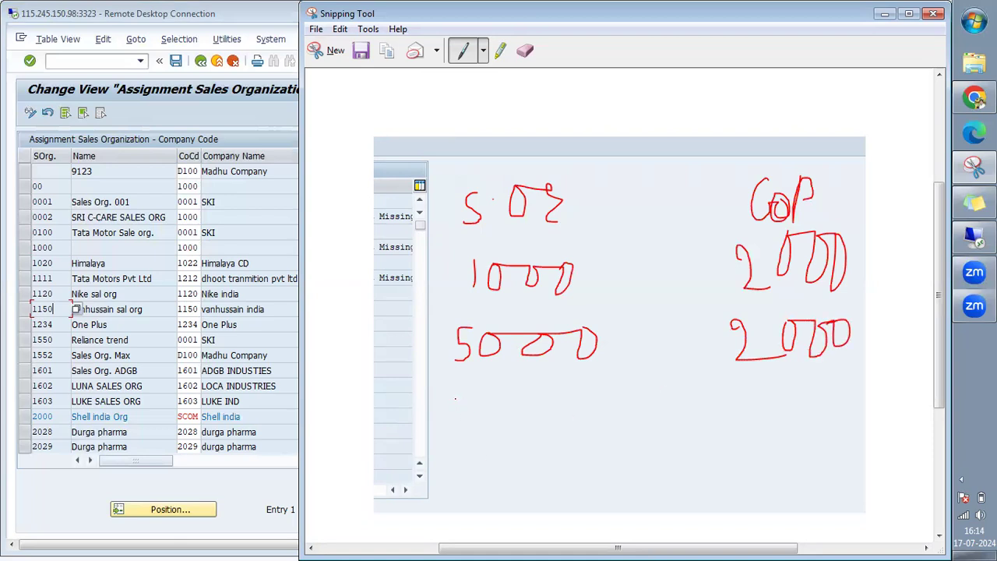
Add sales org 3000 with company code 2000, and a second 1000 with 8000.
{"action": "mouse_move", "coordinate": [455, 399]}
{"action": "left_mouse_down"}
{"action": "mouse_move", "coordinate": [479, 402]}
{"action": "mouse_move", "coordinate": [484, 421]}
{"action": "mouse_move", "coordinate": [461, 447]}
{"action": "left_mouse_up"}
{"action": "mouse_move", "coordinate": [516, 398]}
{"action": "left_mouse_down"}
{"action": "mouse_move", "coordinate": [516, 428]}
{"action": "mouse_move", "coordinate": [533, 399]}
{"action": "mouse_move", "coordinate": [574, 398]}
{"action": "left_mouse_up"}
{"action": "mouse_move", "coordinate": [561, 399]}
{"action": "left_mouse_down"}
{"action": "mouse_move", "coordinate": [564, 421]}
{"action": "mouse_move", "coordinate": [573, 399]}
{"action": "mouse_move", "coordinate": [593, 426]}
{"action": "mouse_move", "coordinate": [583, 396]}
{"action": "left_mouse_up"}
{"action": "mouse_move", "coordinate": [750, 383]}
{"action": "left_mouse_down"}
{"action": "mouse_move", "coordinate": [734, 398]}
{"action": "mouse_move", "coordinate": [734, 385]}
{"action": "mouse_move", "coordinate": [753, 425]}
{"action": "left_mouse_up"}
{"action": "mouse_move", "coordinate": [770, 386]}
{"action": "left_mouse_down"}
{"action": "mouse_move", "coordinate": [772, 413]}
{"action": "mouse_move", "coordinate": [783, 388]}
{"action": "mouse_move", "coordinate": [792, 415]}
{"action": "mouse_move", "coordinate": [810, 385]}
{"action": "mouse_move", "coordinate": [826, 409]}
{"action": "mouse_move", "coordinate": [812, 385]}
{"action": "left_mouse_up"}
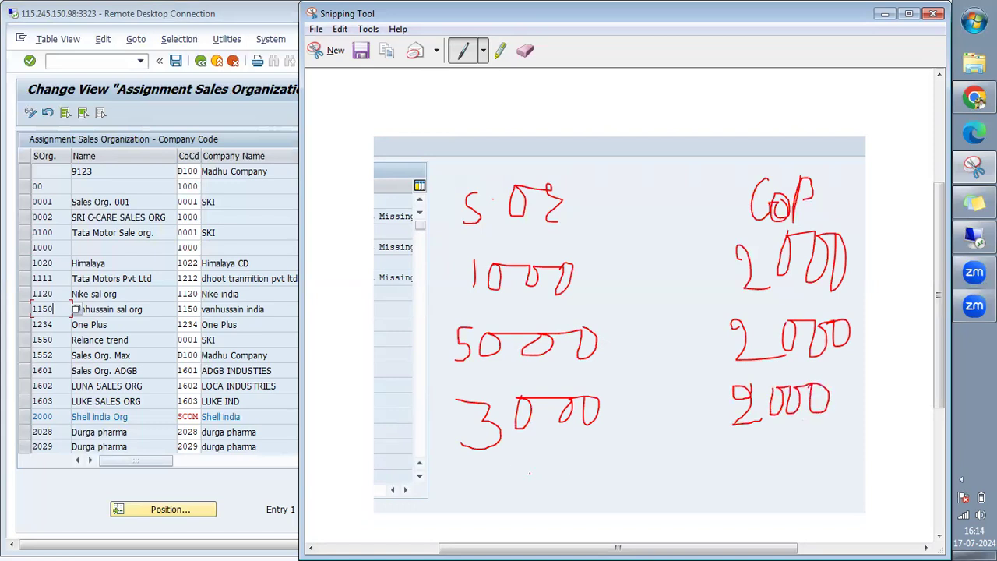
{"action": "mouse_move", "coordinate": [468, 468]}
{"action": "left_mouse_down"}
{"action": "mouse_move", "coordinate": [471, 489]}
{"action": "mouse_move", "coordinate": [506, 466]}
{"action": "mouse_move", "coordinate": [539, 469]}
{"action": "mouse_move", "coordinate": [542, 490]}
{"action": "mouse_move", "coordinate": [584, 465]}
{"action": "mouse_move", "coordinate": [582, 490]}
{"action": "left_mouse_up"}
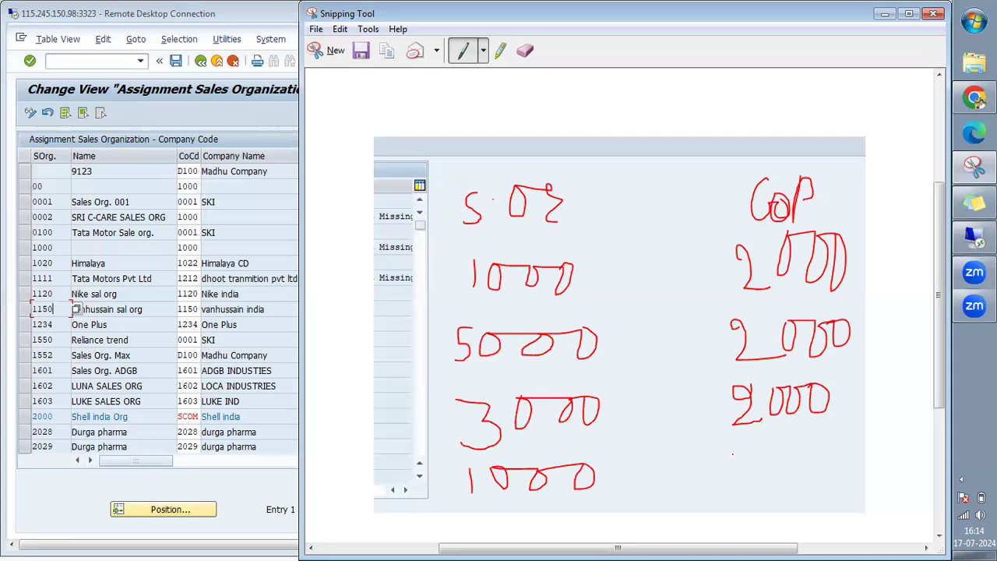
{"action": "mouse_move", "coordinate": [741, 448]}
{"action": "left_mouse_down"}
{"action": "mouse_move", "coordinate": [742, 478]}
{"action": "mouse_move", "coordinate": [738, 452]}
{"action": "mouse_move", "coordinate": [751, 446]}
{"action": "mouse_move", "coordinate": [738, 465]}
{"action": "mouse_move", "coordinate": [775, 475]}
{"action": "mouse_move", "coordinate": [785, 452]}
{"action": "mouse_move", "coordinate": [796, 482]}
{"action": "mouse_move", "coordinate": [807, 451]}
{"action": "mouse_move", "coordinate": [811, 481]}
{"action": "mouse_move", "coordinate": [831, 456]}
{"action": "mouse_move", "coordinate": [812, 451]}
{"action": "left_mouse_up"}
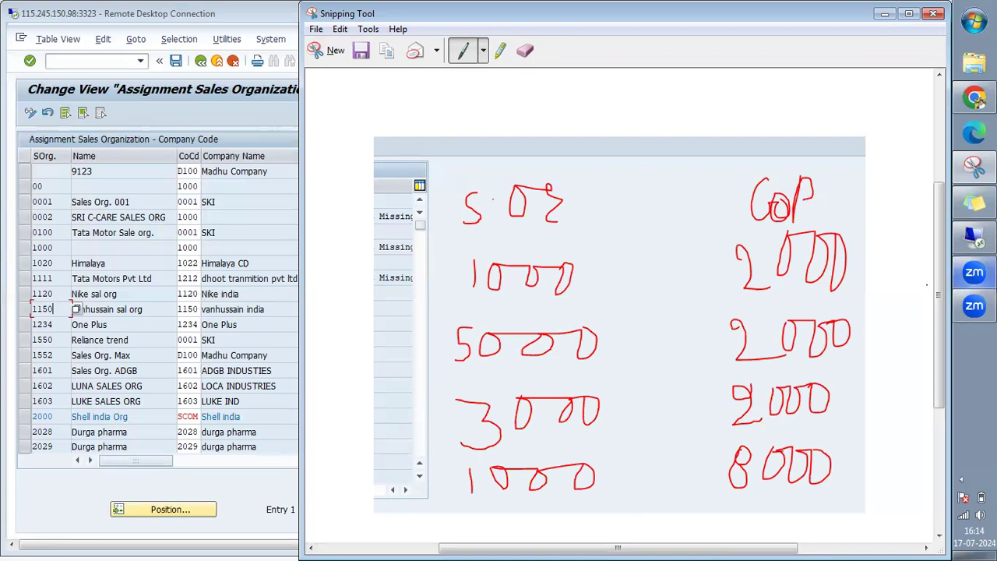
Bracket the first three company codes and draw arrows from each sales org into the bracket.
{"action": "mouse_move", "coordinate": [720, 229]}
{"action": "left_mouse_down"}
{"action": "mouse_move", "coordinate": [706, 418]}
{"action": "mouse_move", "coordinate": [710, 429]}
{"action": "mouse_move", "coordinate": [746, 434]}
{"action": "left_mouse_up"}
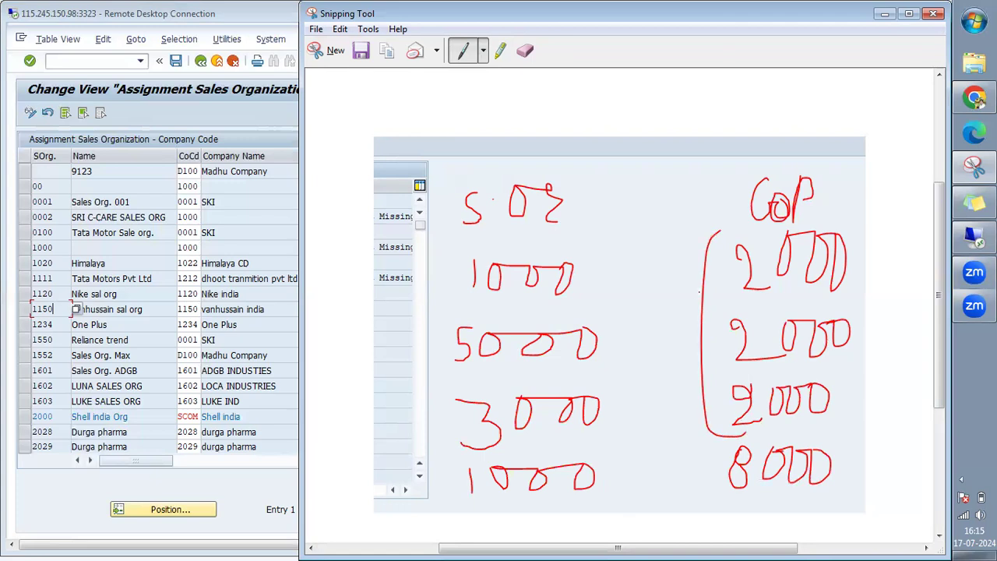
{"action": "left_click_drag", "start_coordinate": [706, 317], "coordinate": [594, 285]}
{"action": "left_click_drag", "start_coordinate": [705, 317], "coordinate": [607, 350]}
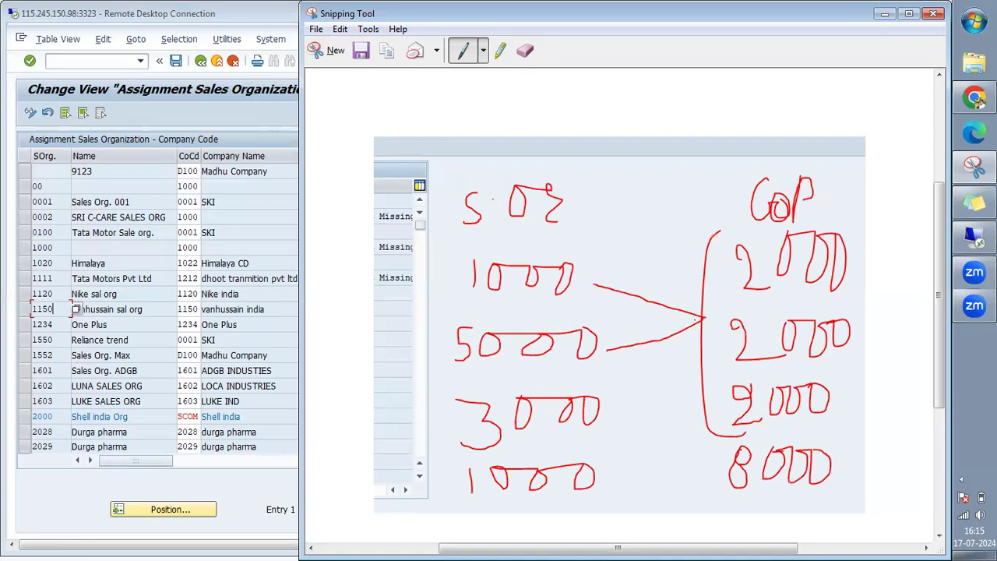
{"action": "left_click_drag", "start_coordinate": [703, 317], "coordinate": [605, 412]}
Underline both 1000s, arrow the bottom 1000 to 8000, strike it out, and mark GoP with 0.
{"action": "left_click_drag", "start_coordinate": [466, 294], "coordinate": [574, 294]}
{"action": "left_click_drag", "start_coordinate": [466, 500], "coordinate": [594, 489]}
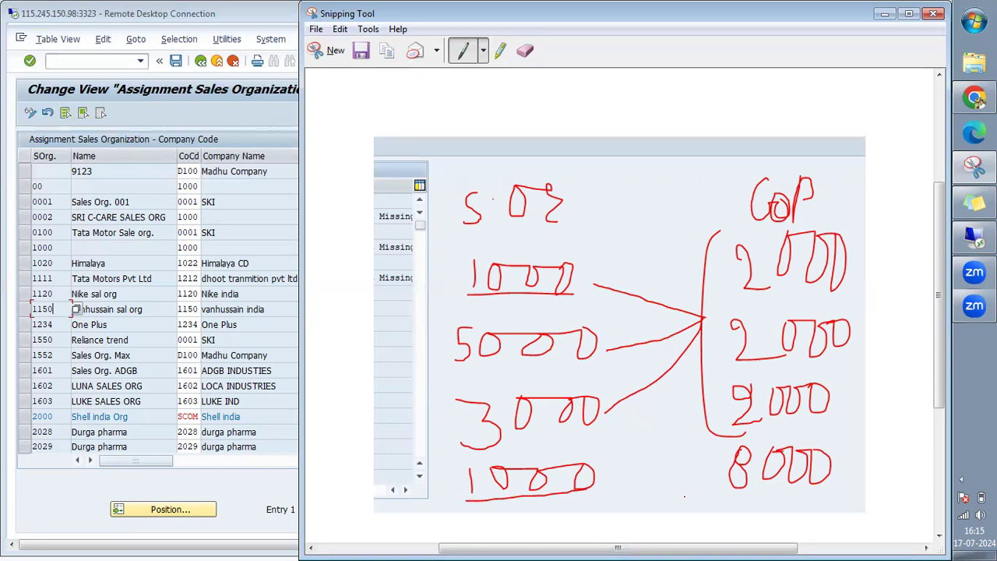
{"action": "mouse_move", "coordinate": [631, 474]}
{"action": "left_mouse_down"}
{"action": "mouse_move", "coordinate": [715, 471]}
{"action": "mouse_move", "coordinate": [688, 487]}
{"action": "left_mouse_up"}
{"action": "left_click_drag", "start_coordinate": [441, 490], "coordinate": [831, 466]}
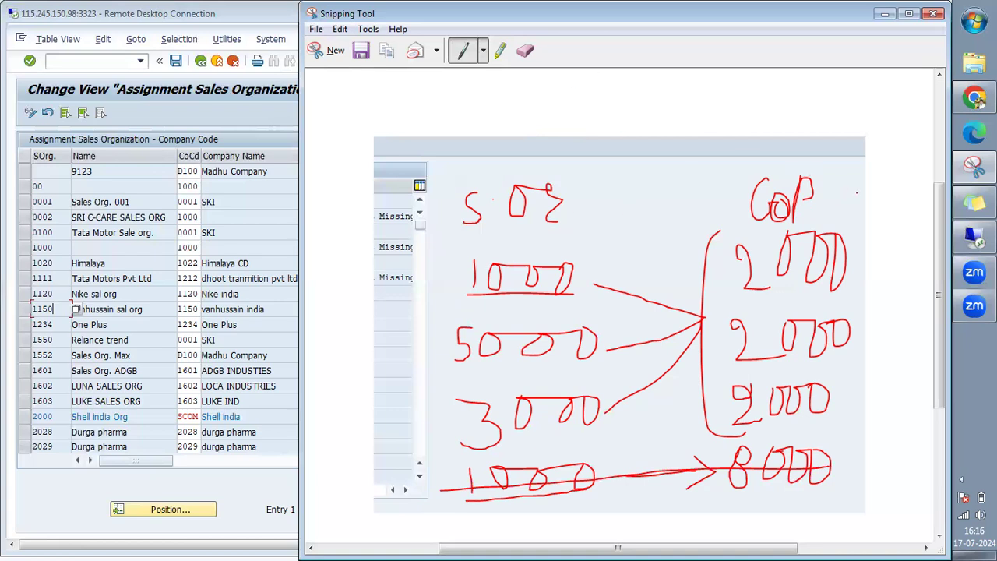
{"action": "mouse_move", "coordinate": [805, 140]}
{"action": "left_mouse_down"}
{"action": "mouse_move", "coordinate": [811, 178]}
{"action": "mouse_move", "coordinate": [824, 142]}
{"action": "mouse_move", "coordinate": [815, 139]}
{"action": "mouse_move", "coordinate": [873, 163]}
{"action": "left_mouse_up"}
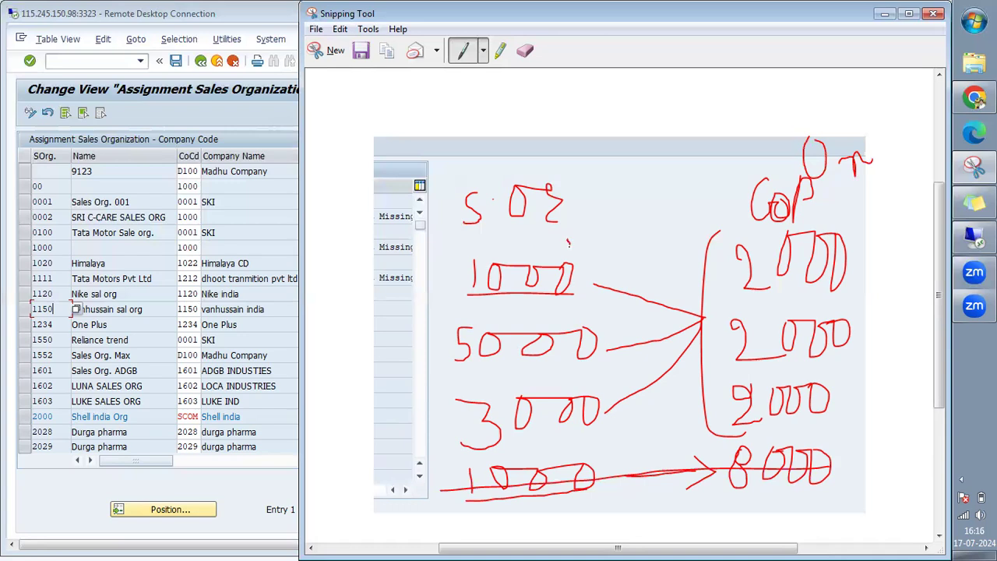
Add marks after 5000 and 3000 and draw an arrow from the S.O heading to GoP.
{"action": "mouse_move", "coordinate": [590, 310]}
{"action": "left_mouse_down"}
{"action": "mouse_move", "coordinate": [591, 321]}
{"action": "mouse_move", "coordinate": [606, 318]}
{"action": "left_mouse_up"}
{"action": "left_click_drag", "start_coordinate": [600, 386], "coordinate": [606, 405]}
{"action": "left_click_drag", "start_coordinate": [832, 208], "coordinate": [852, 199]}
{"action": "left_click_drag", "start_coordinate": [590, 274], "coordinate": [630, 234]}
{"action": "mouse_move", "coordinate": [466, 236]}
{"action": "left_mouse_down"}
{"action": "mouse_move", "coordinate": [566, 236]}
{"action": "mouse_move", "coordinate": [703, 205]}
{"action": "mouse_move", "coordinate": [698, 222]}
{"action": "left_mouse_up"}
{"action": "left_click_drag", "start_coordinate": [520, 309], "coordinate": [538, 307]}
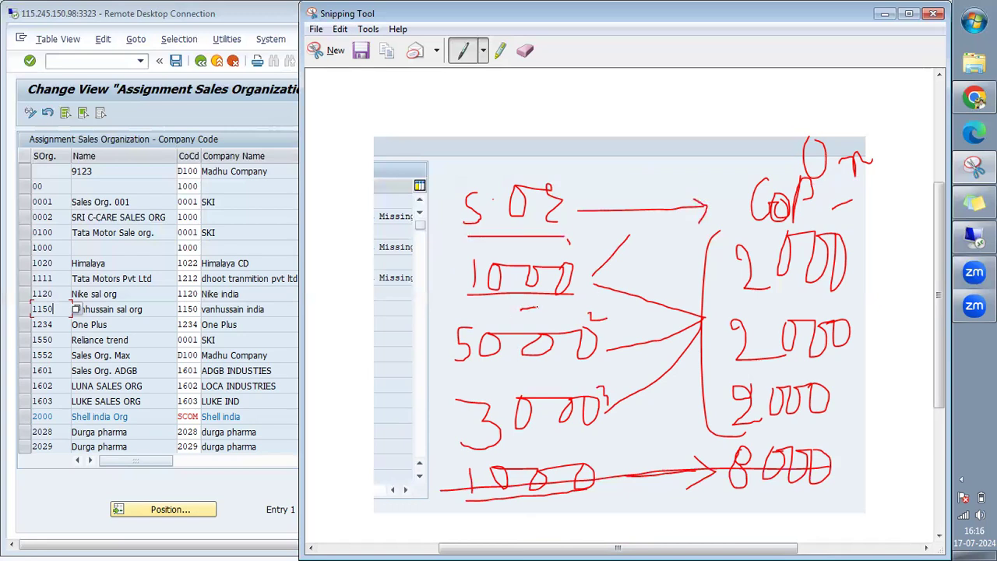
{"action": "left_click_drag", "start_coordinate": [589, 273], "coordinate": [722, 264]}
Circle the top 1000 and underline the last digits of 5000 and 3000.
{"action": "mouse_move", "coordinate": [538, 250]}
{"action": "left_mouse_down"}
{"action": "mouse_move", "coordinate": [487, 251]}
{"action": "mouse_move", "coordinate": [458, 293]}
{"action": "mouse_move", "coordinate": [536, 309]}
{"action": "mouse_move", "coordinate": [571, 250]}
{"action": "mouse_move", "coordinate": [530, 248]}
{"action": "left_mouse_up"}
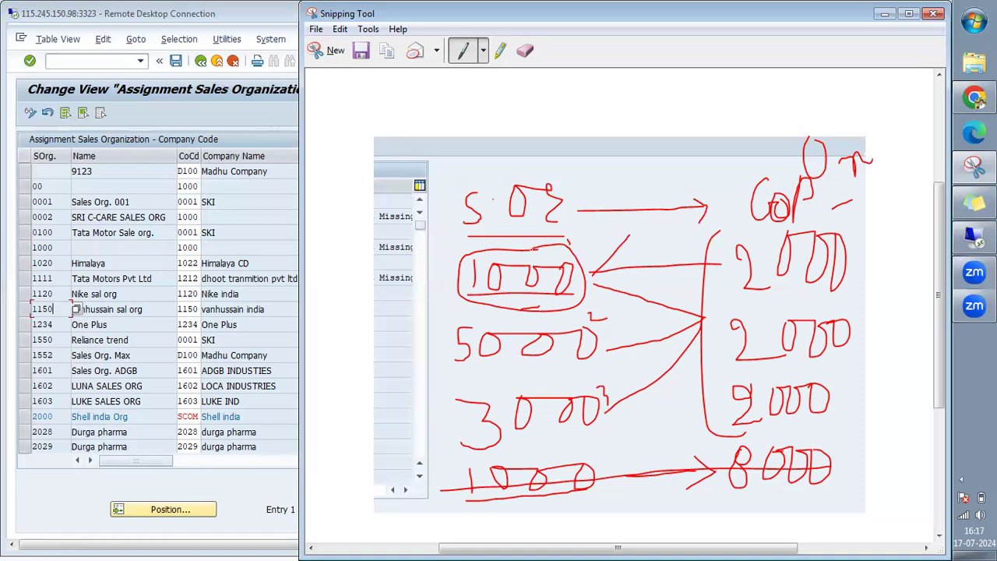
{"action": "mouse_move", "coordinate": [530, 249]}
{"action": "left_mouse_down"}
{"action": "mouse_move", "coordinate": [568, 246]}
{"action": "mouse_move", "coordinate": [535, 249]}
{"action": "left_mouse_up"}
{"action": "left_click_drag", "start_coordinate": [582, 271], "coordinate": [594, 273]}
{"action": "left_click_drag", "start_coordinate": [576, 364], "coordinate": [599, 365]}
{"action": "left_click_drag", "start_coordinate": [585, 435], "coordinate": [606, 435]}
Open File Explorer to the Downloads folder and select ReadyReckoner_2022_V4.
{"action": "left_click", "coordinate": [963, 58]}
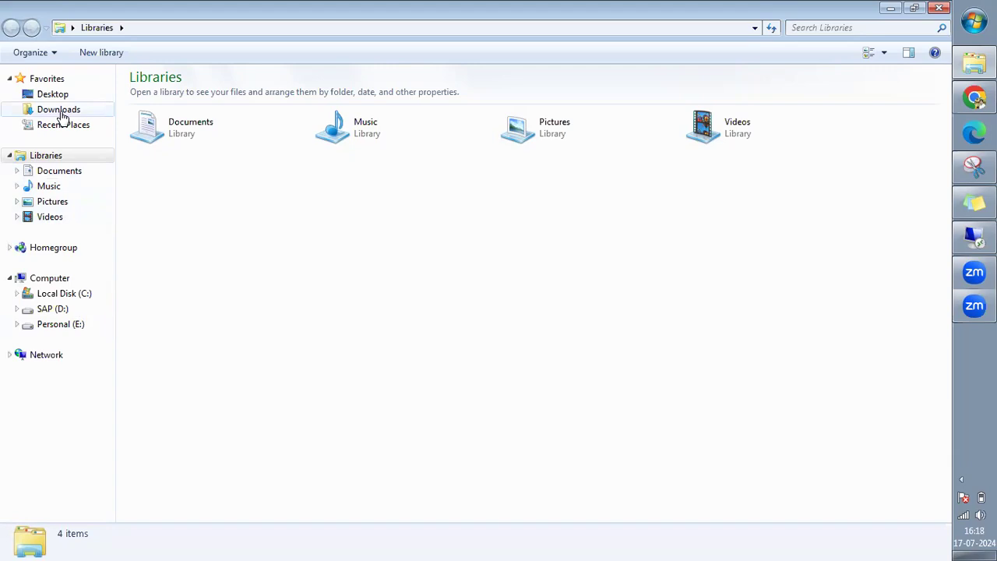
{"action": "left_click", "coordinate": [61, 114]}
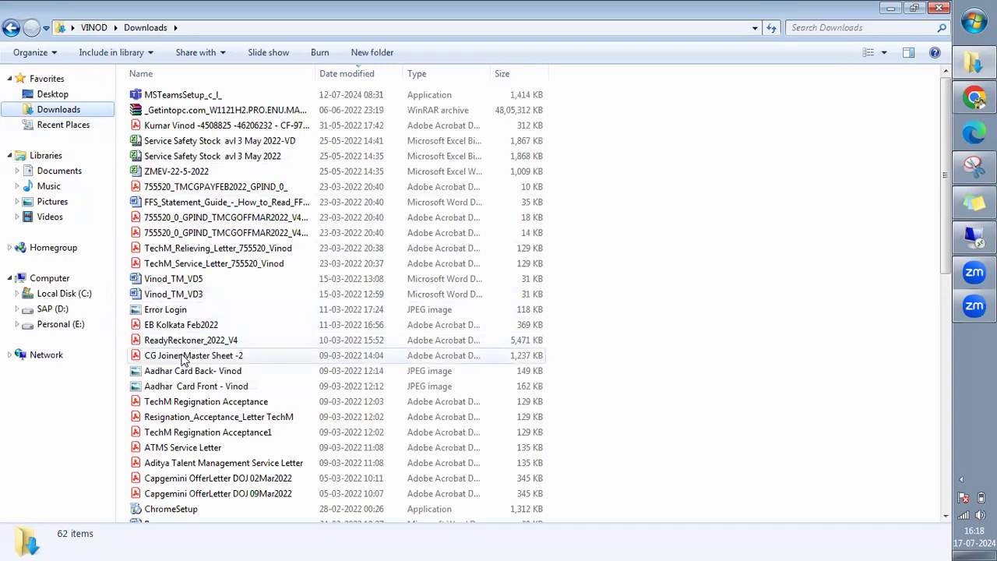
{"action": "left_click", "coordinate": [181, 341]}
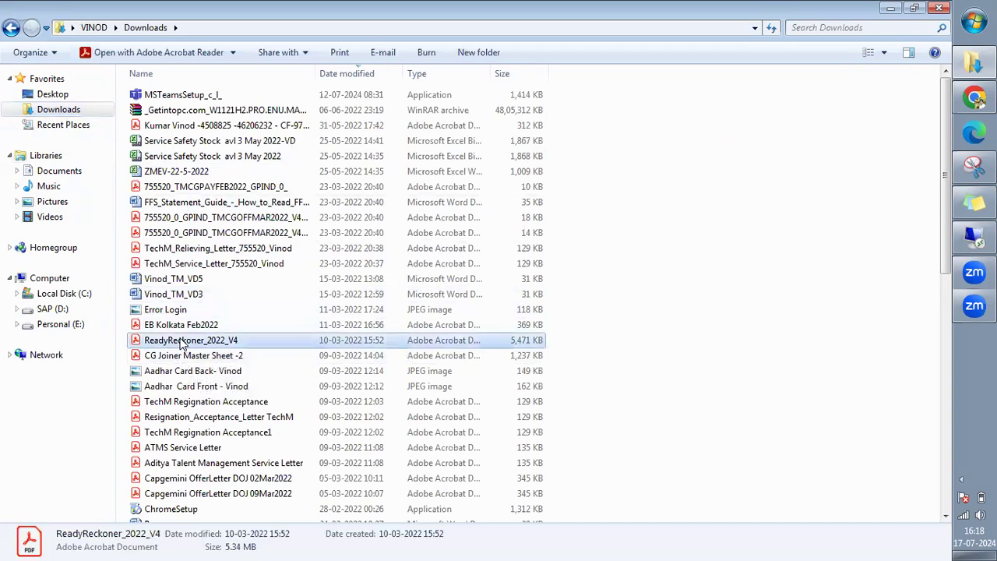
Scroll through Downloads, then switch to the Desktop folder showing its 29 items.
{"action": "scroll", "coordinate": [183, 335], "scroll_direction": "down", "scroll_amount": 1}
{"action": "scroll", "coordinate": [210, 328], "scroll_direction": "down", "scroll_amount": 3}
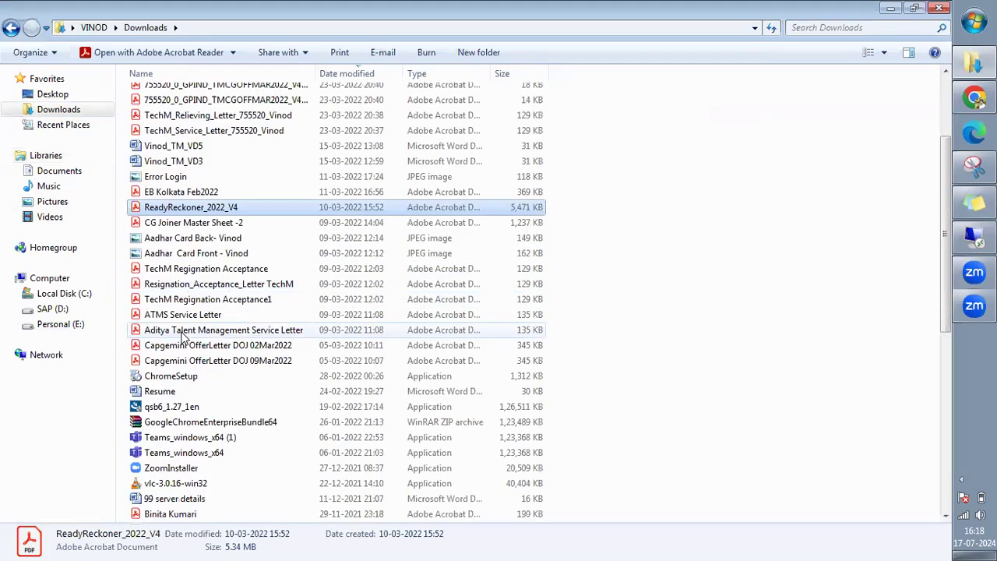
{"action": "scroll", "coordinate": [222, 326], "scroll_direction": "down", "scroll_amount": 1}
{"action": "scroll", "coordinate": [222, 325], "scroll_direction": "down", "scroll_amount": 2}
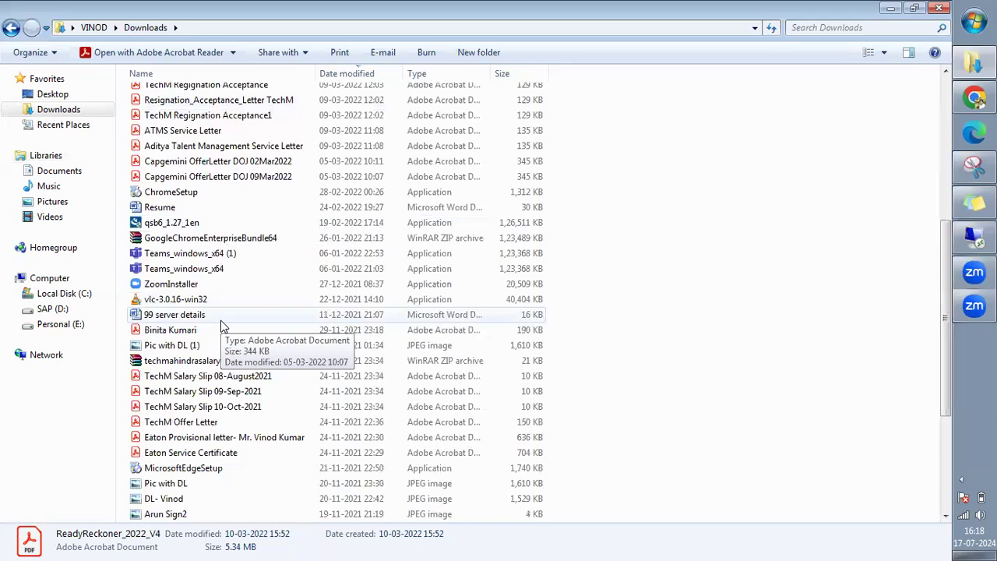
{"action": "scroll", "coordinate": [222, 326], "scroll_direction": "down", "scroll_amount": 3}
{"action": "scroll", "coordinate": [222, 325], "scroll_direction": "down", "scroll_amount": 1}
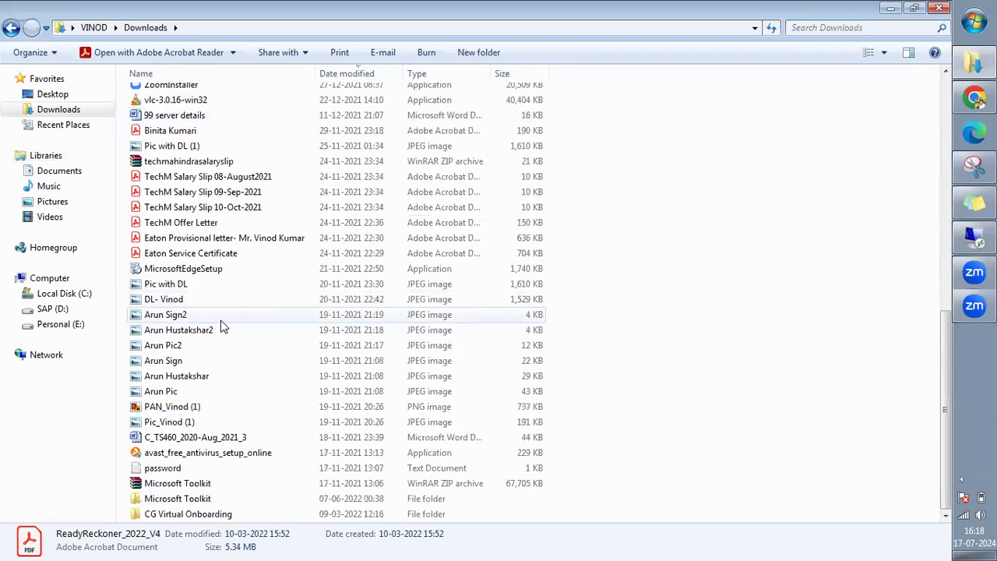
{"action": "scroll", "coordinate": [222, 326], "scroll_direction": "up", "scroll_amount": 1}
{"action": "scroll", "coordinate": [222, 325], "scroll_direction": "up", "scroll_amount": 10}
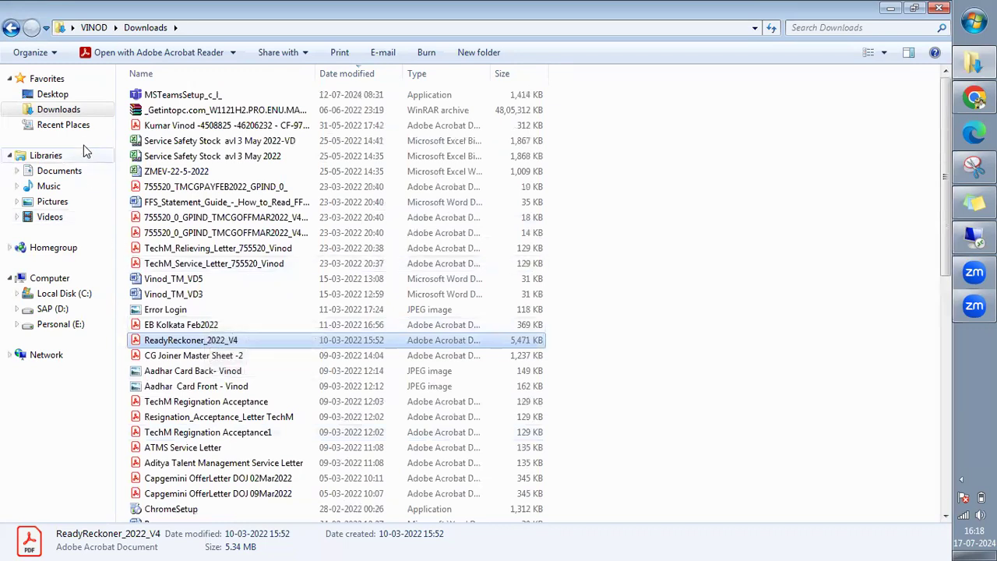
{"action": "left_click", "coordinate": [50, 99]}
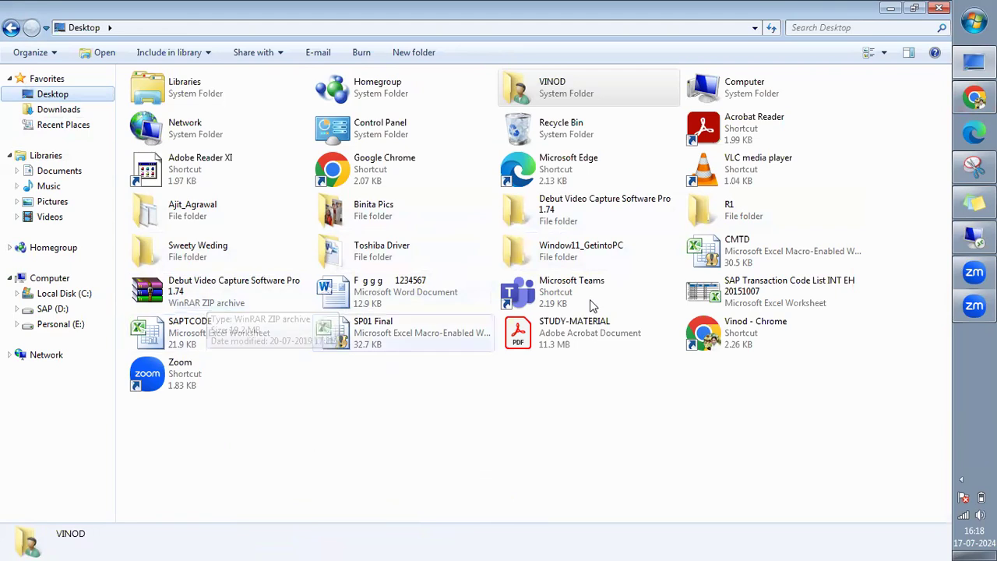
{"action": "left_click", "coordinate": [437, 401]}
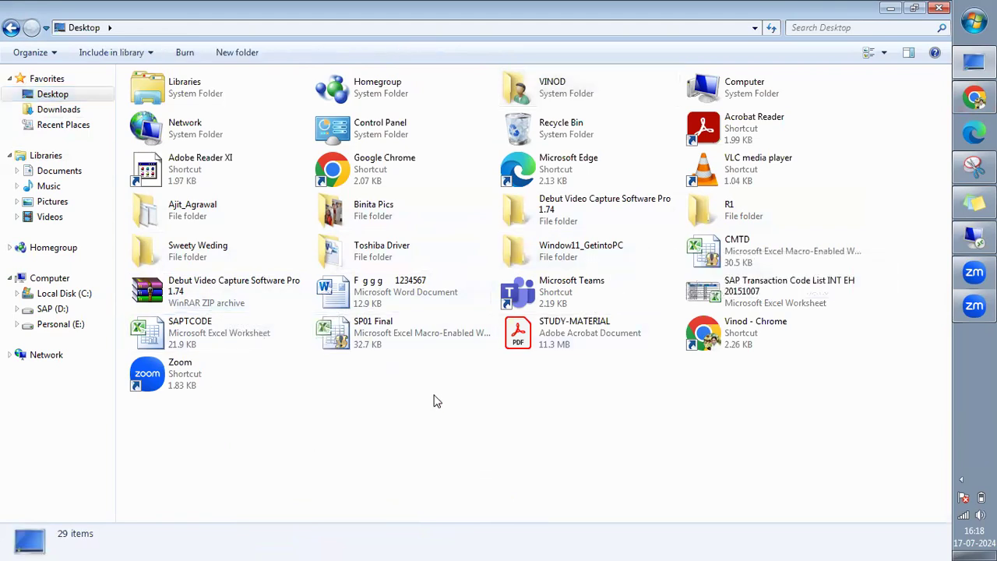
Bring the sketch back and draw lines connecting the circled 1000 to the first 2000.
{"action": "left_click", "coordinate": [974, 237]}
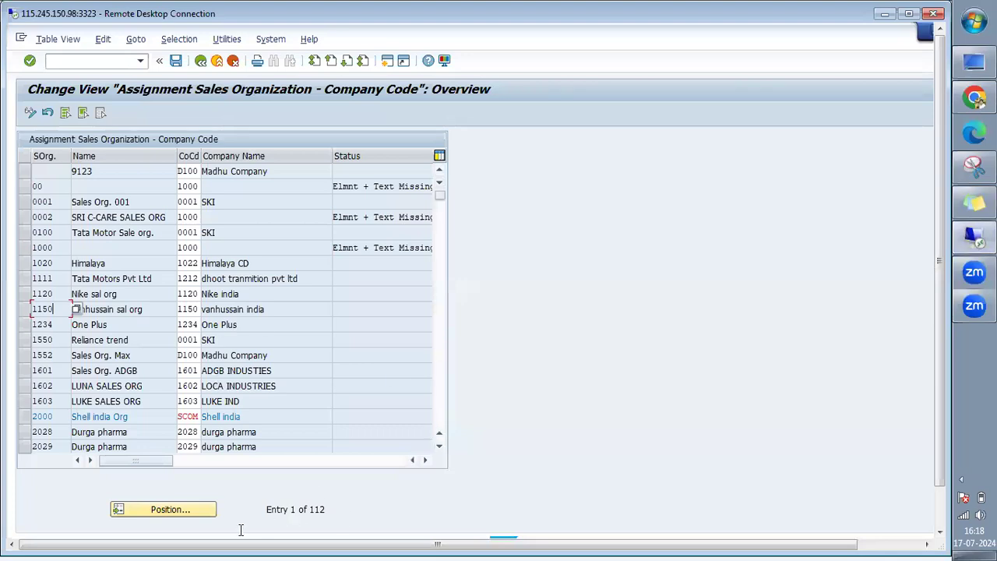
{"action": "left_click", "coordinate": [974, 166]}
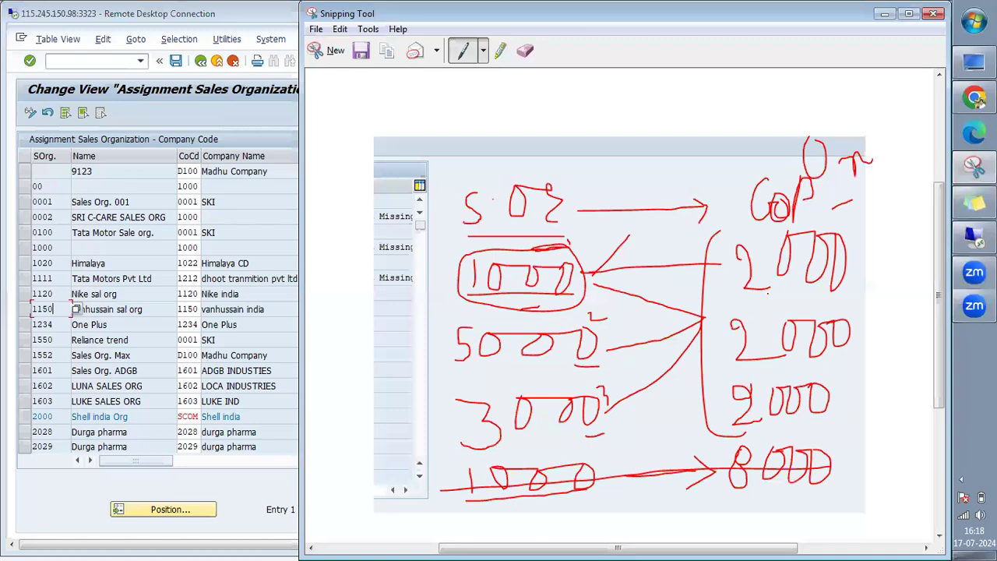
{"action": "left_click_drag", "start_coordinate": [772, 289], "coordinate": [567, 310]}
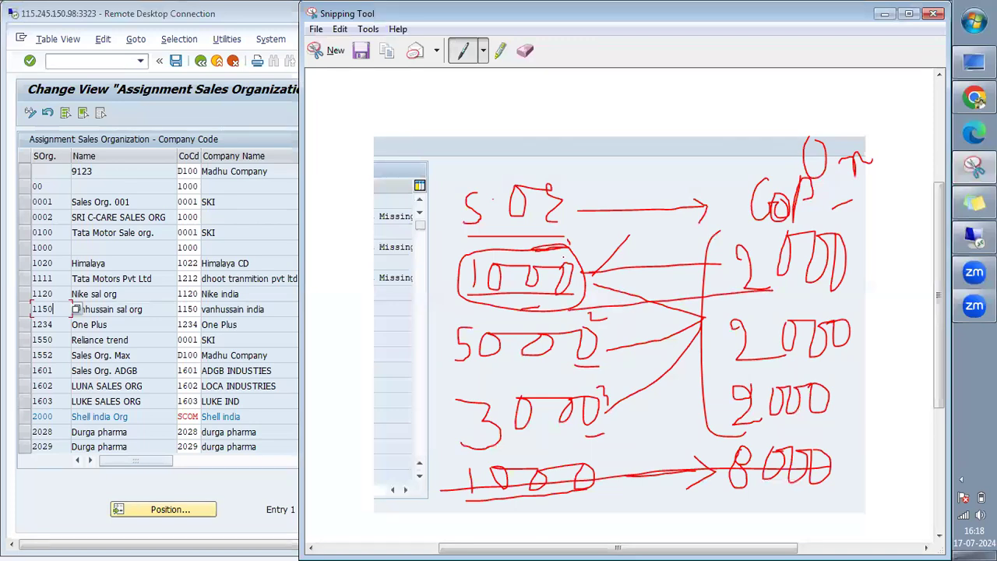
{"action": "left_click_drag", "start_coordinate": [577, 267], "coordinate": [715, 265]}
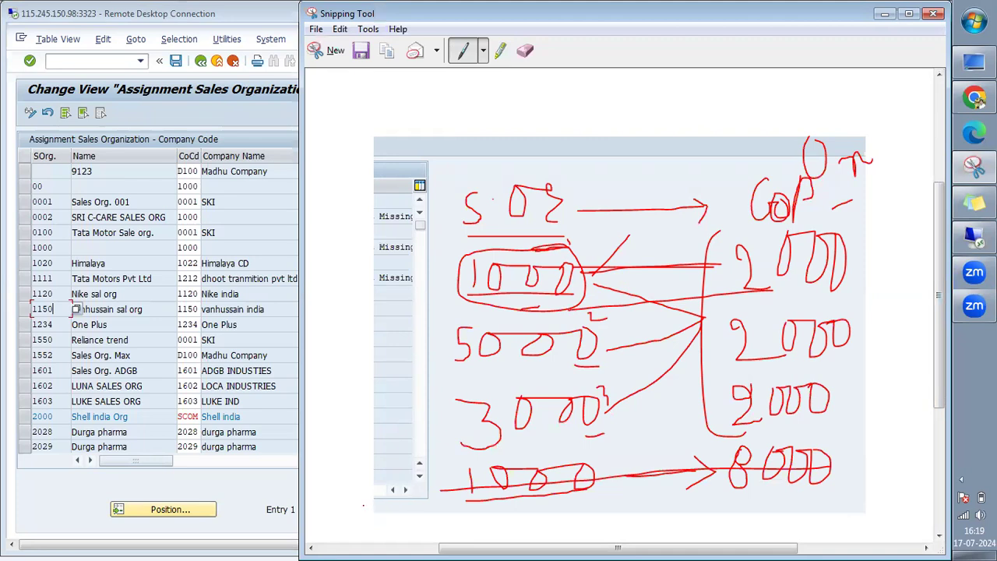
Return to SAP and reopen the sales organization–company code assignment table.
{"action": "left_click", "coordinate": [245, 495]}
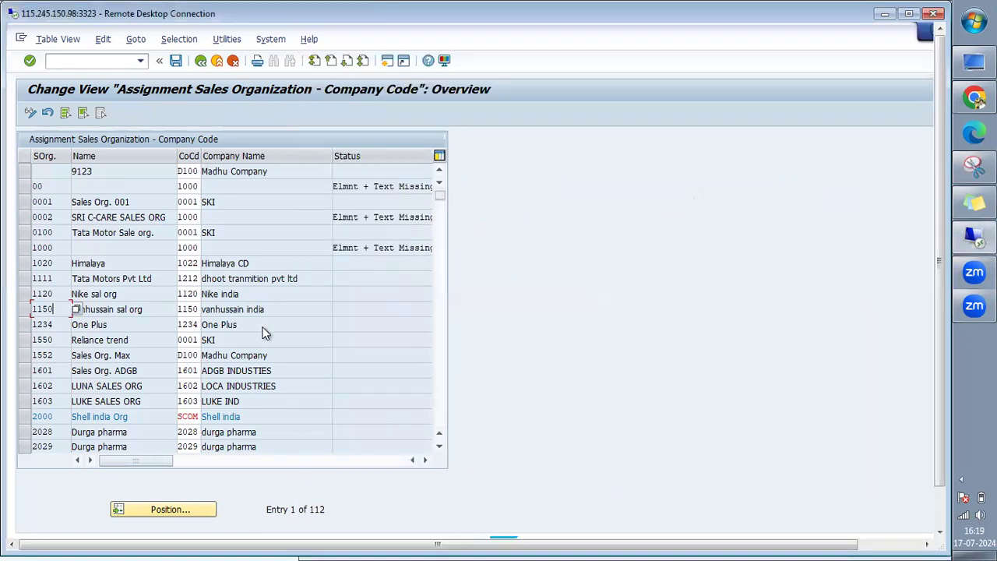
{"action": "left_click", "coordinate": [201, 61]}
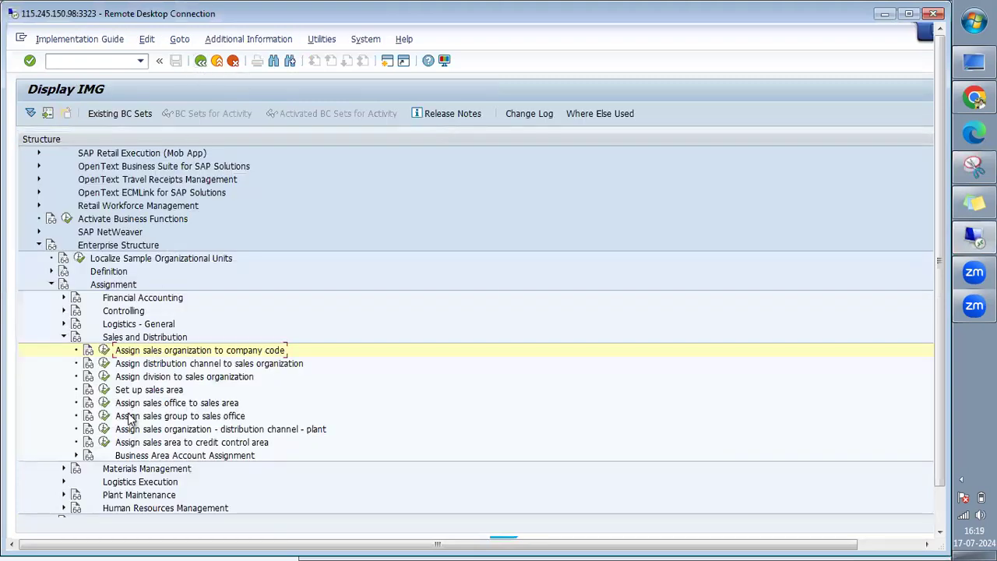
{"action": "left_click", "coordinate": [104, 350]}
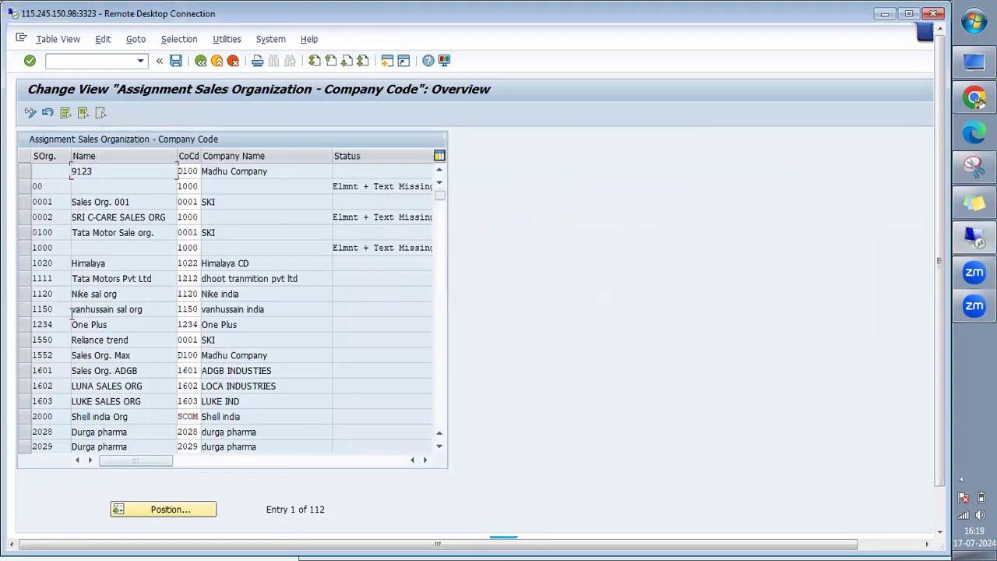
{"action": "left_click", "coordinate": [26, 296]}
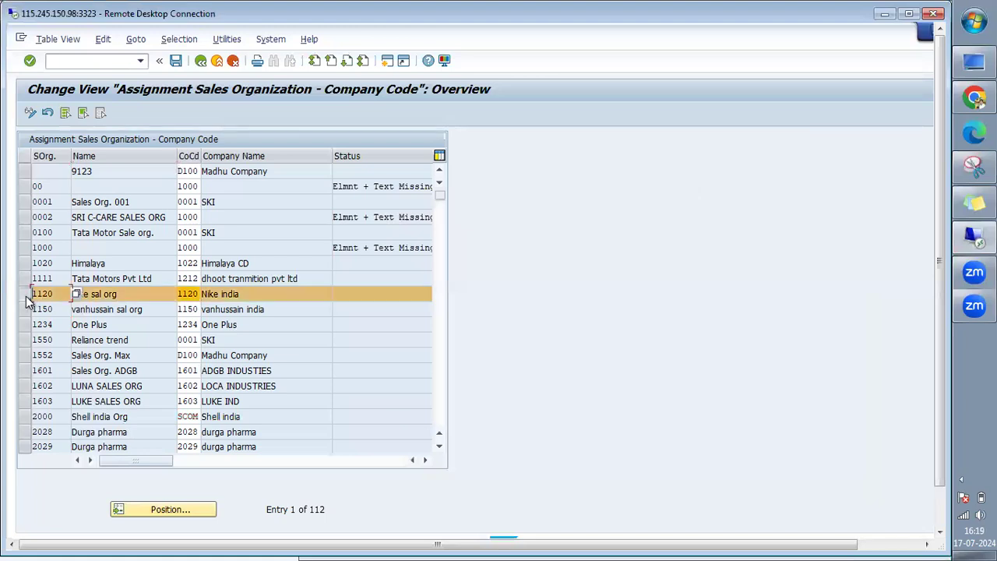
{"action": "left_click", "coordinate": [197, 293]}
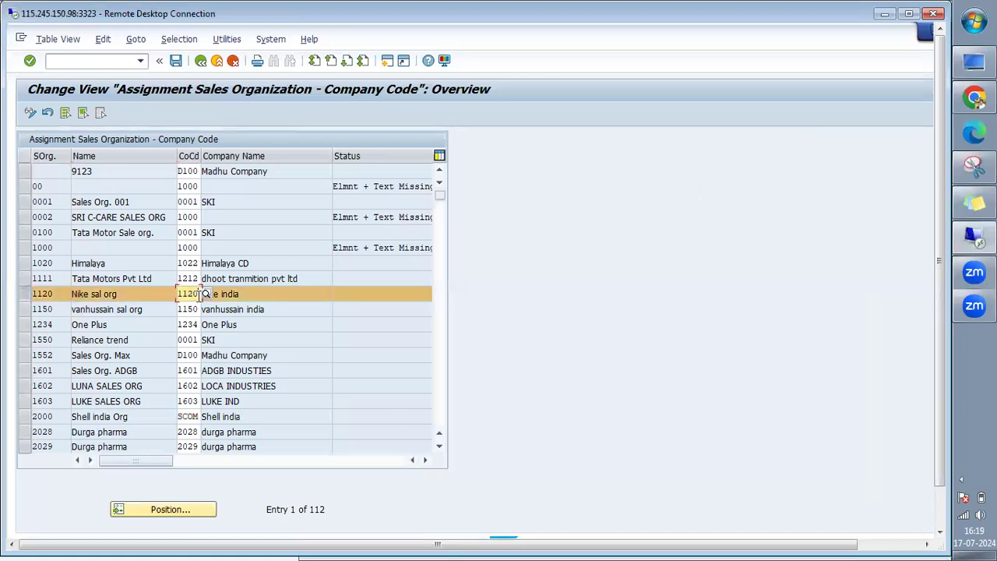
Use Position to jump to sales organization TEST, entry 89 of 112.
{"action": "left_click", "coordinate": [159, 510]}
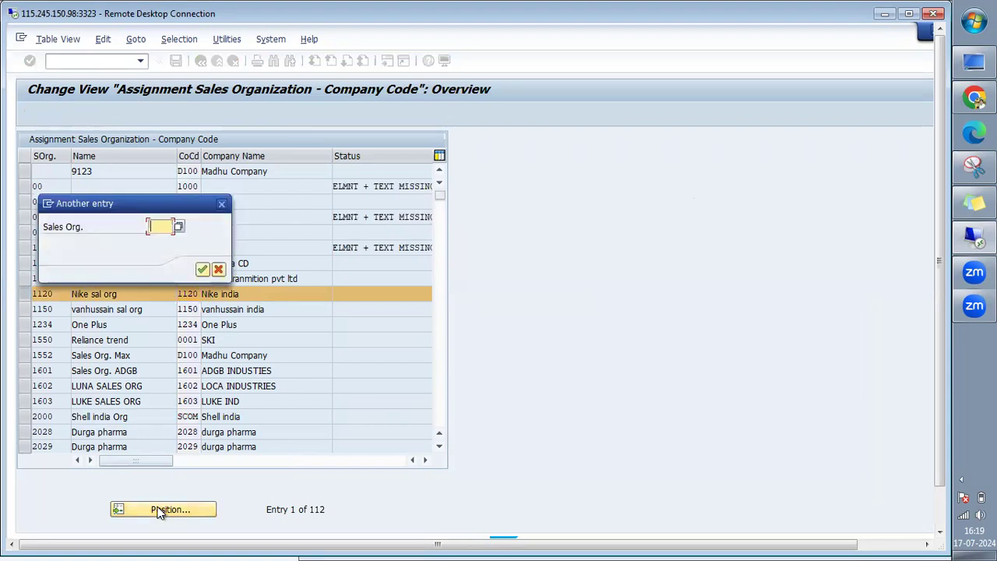
{"action": "type", "text": "test"}
{"action": "key", "text": "Return"}
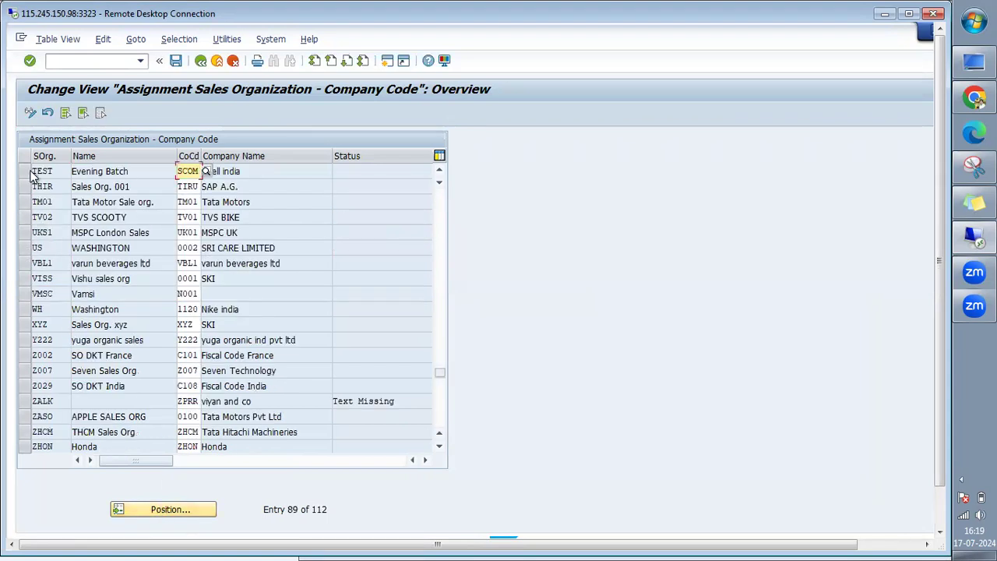
{"action": "left_click", "coordinate": [24, 171]}
{"action": "left_click", "coordinate": [25, 172]}
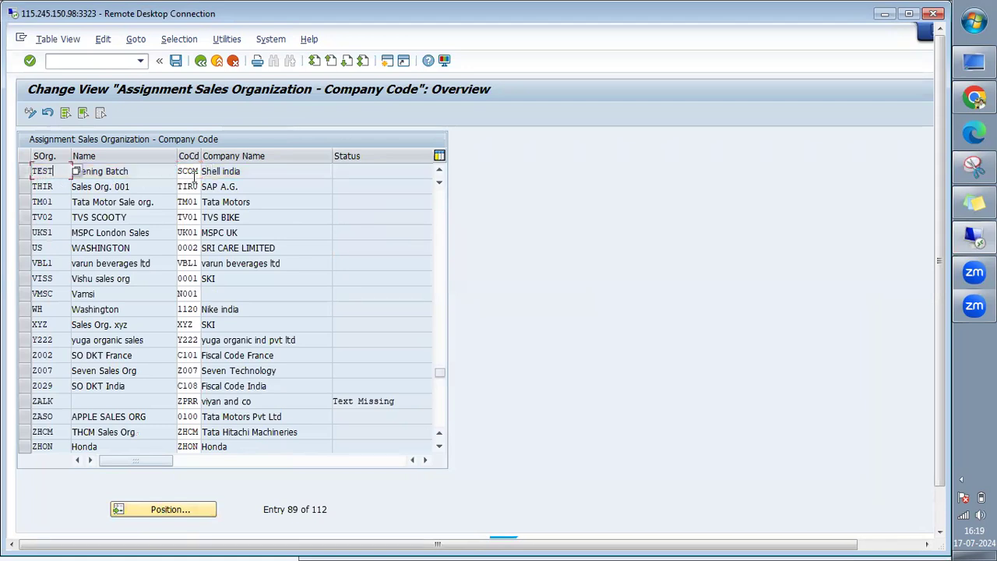